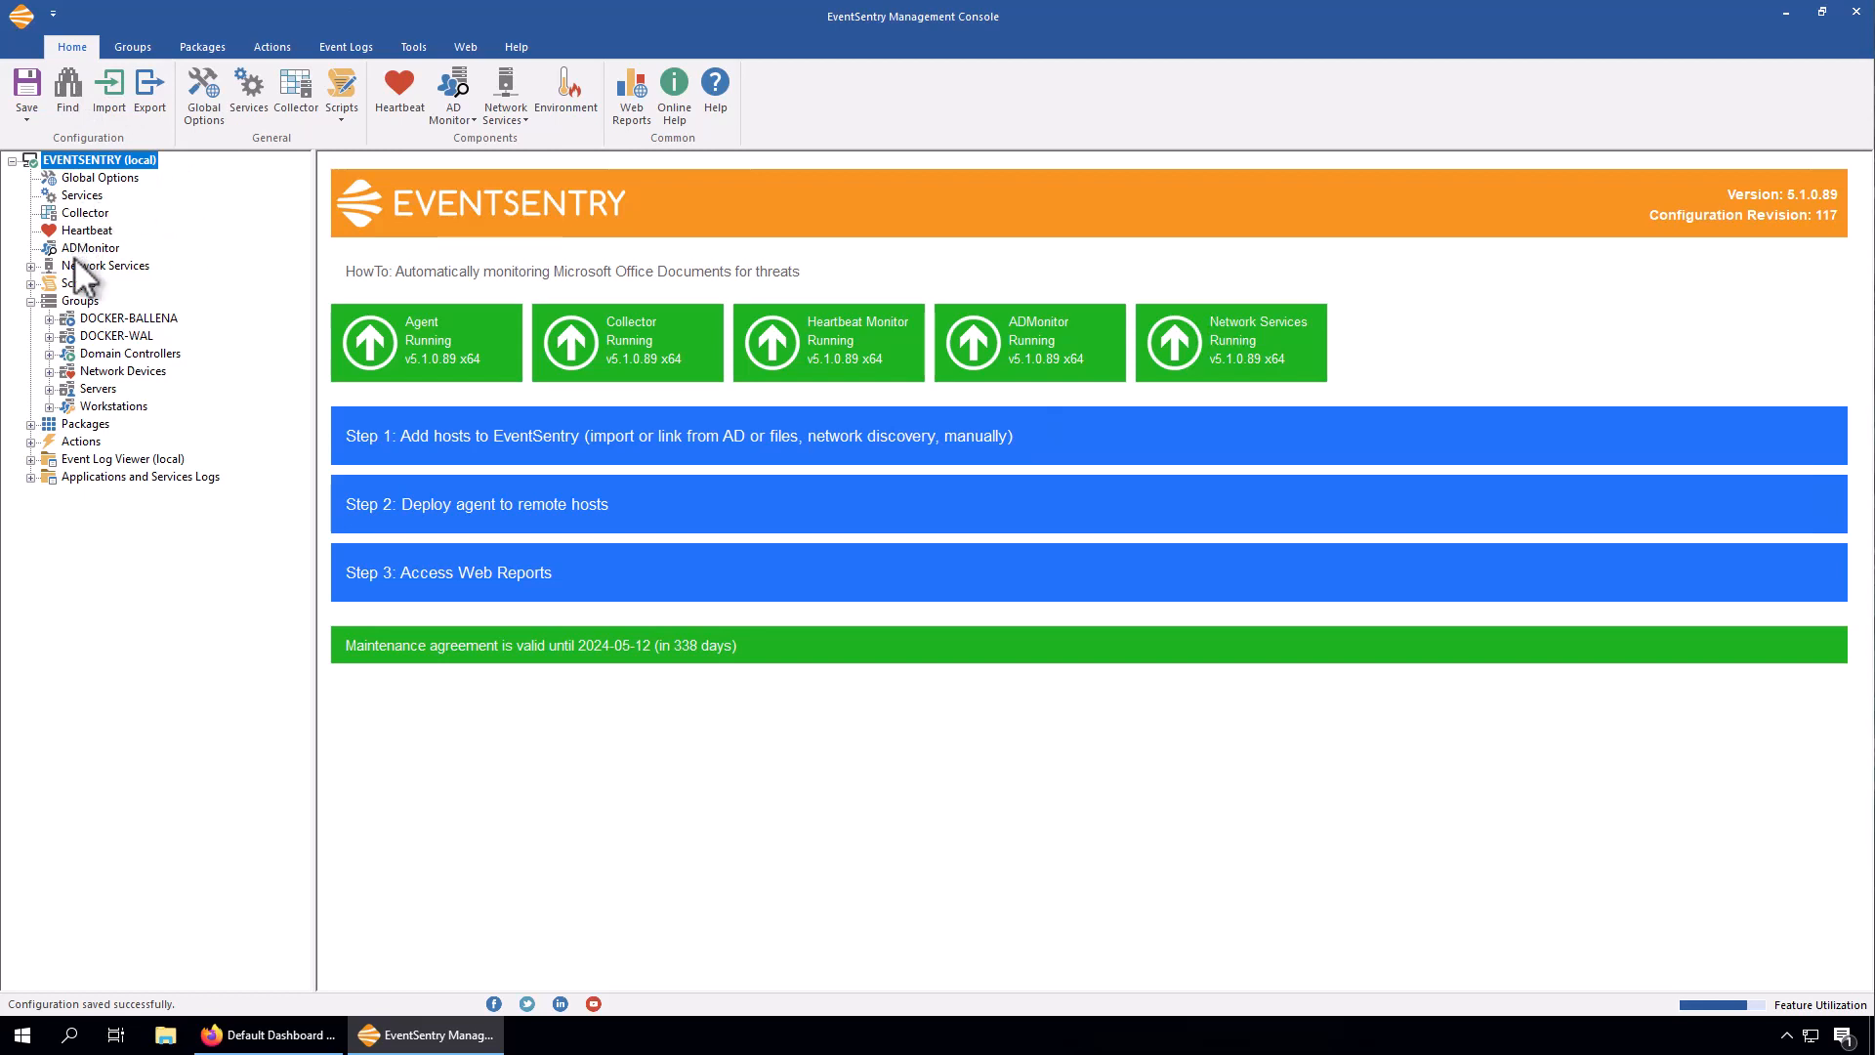
- Review the global heartbeat options, expand the Network Devices group, and open its group and heartbeat configuration
click(78, 229)
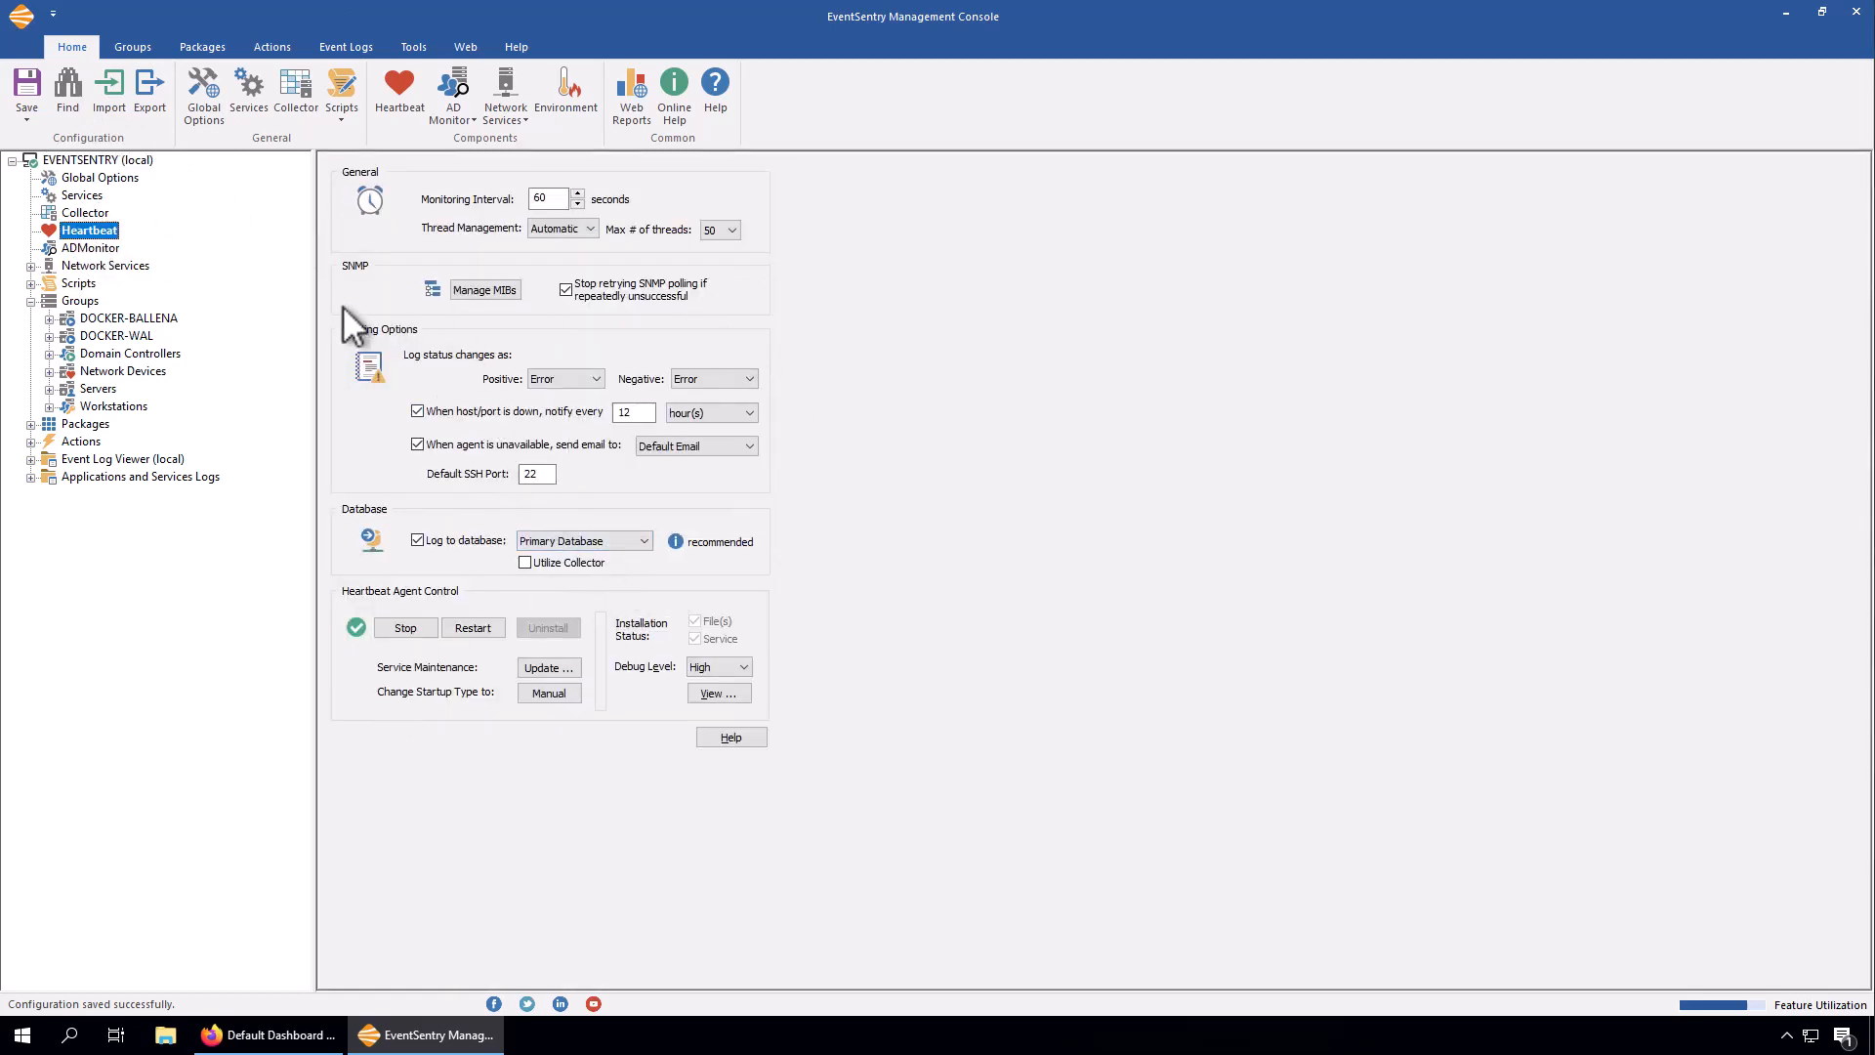
click(72, 301)
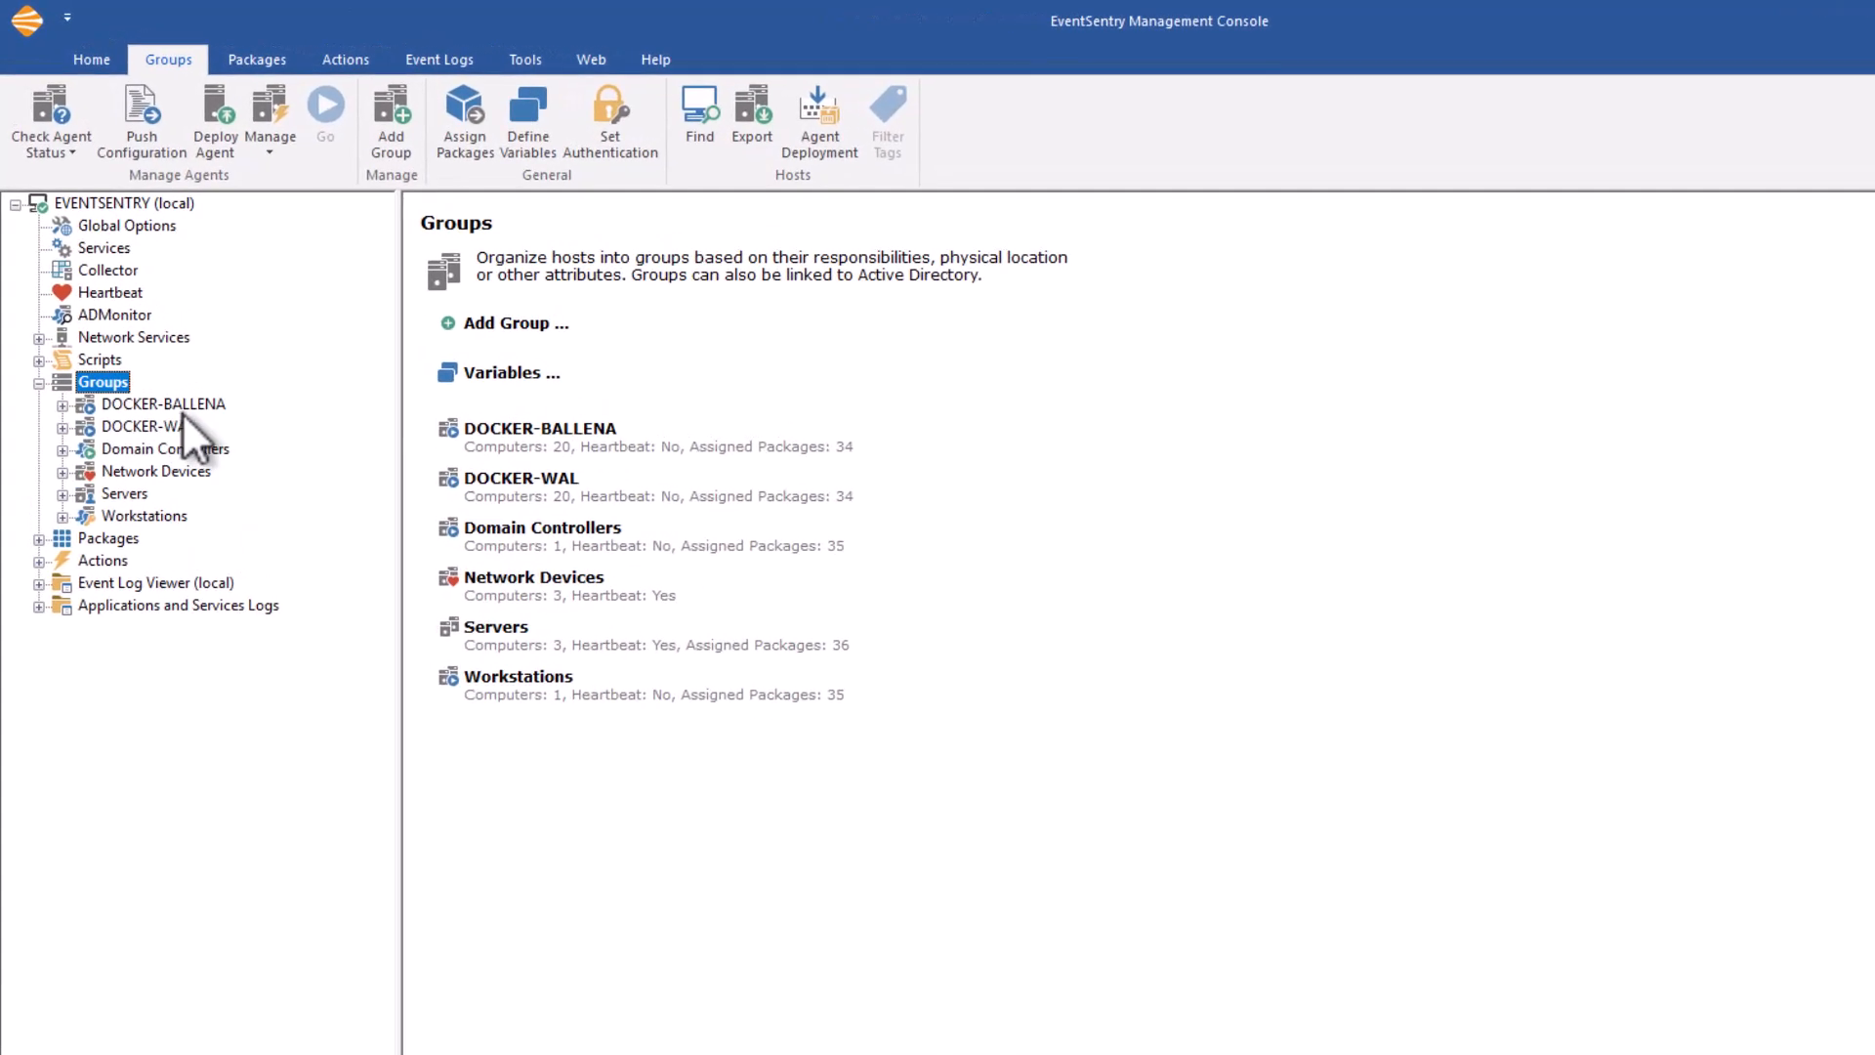
click(139, 466)
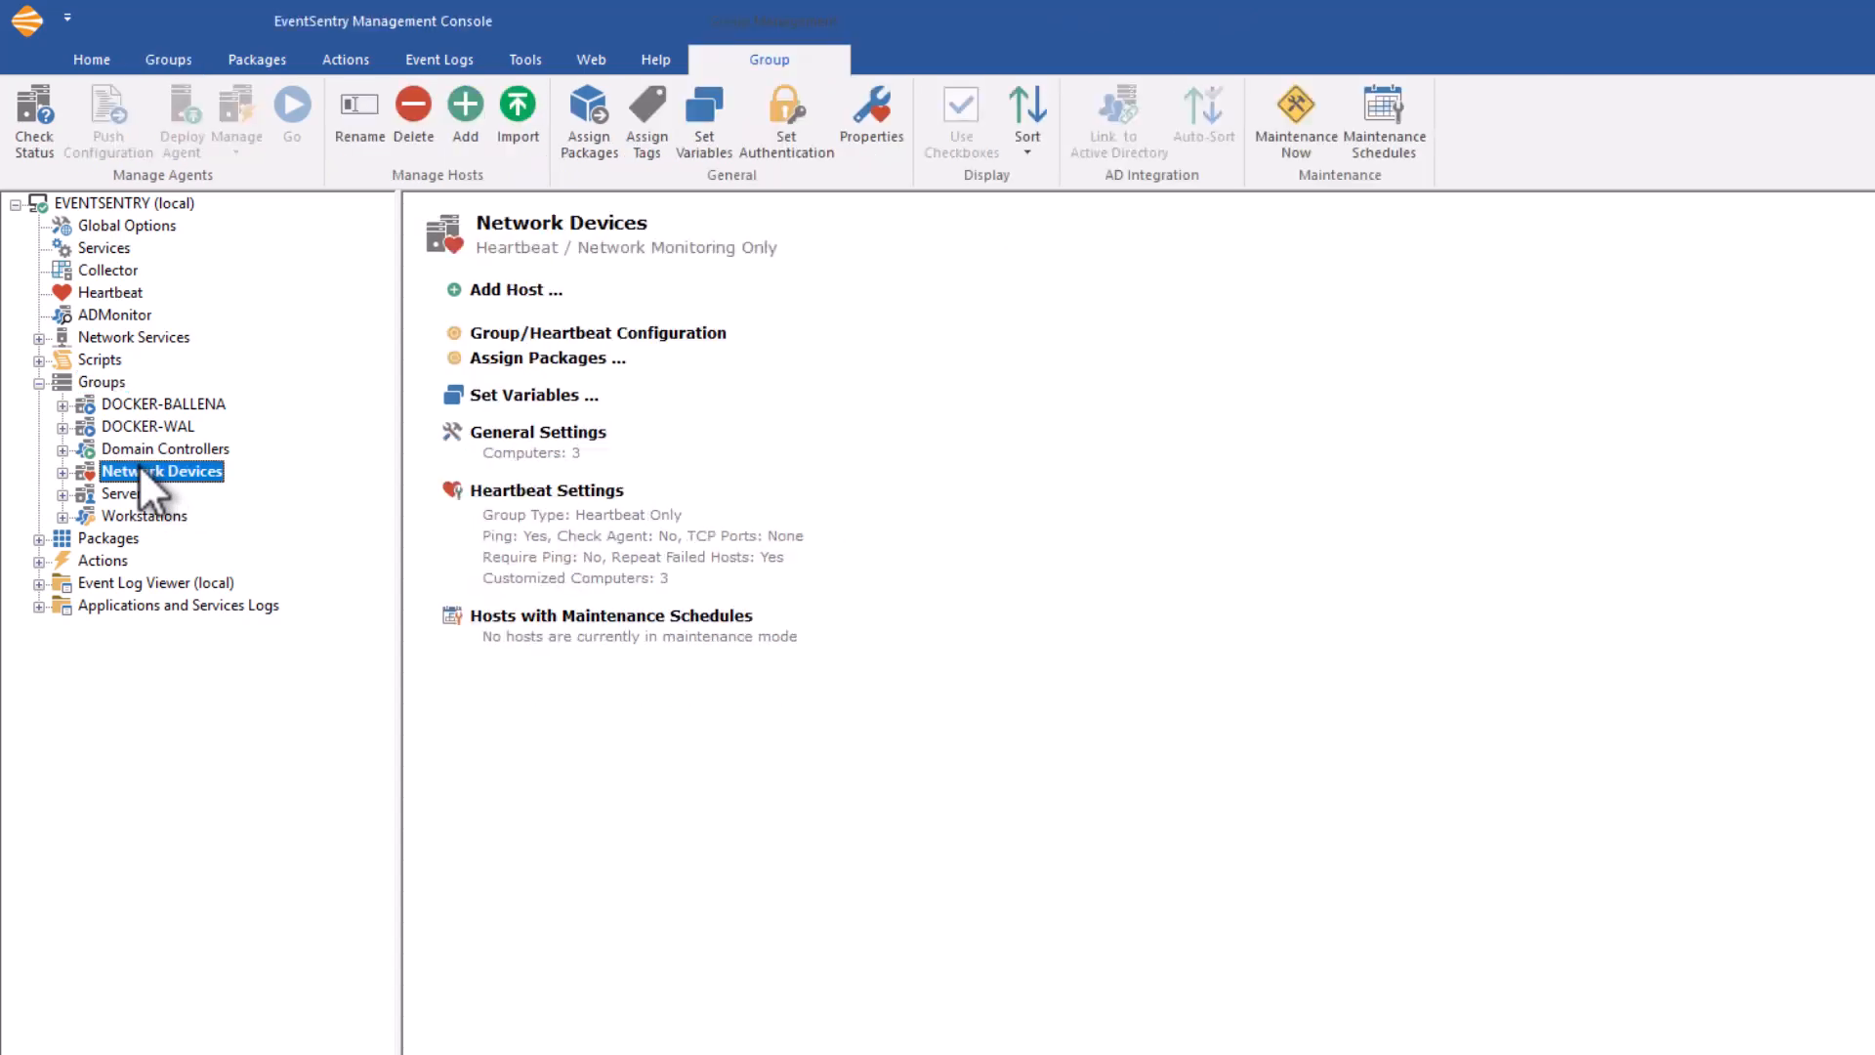
click(63, 473)
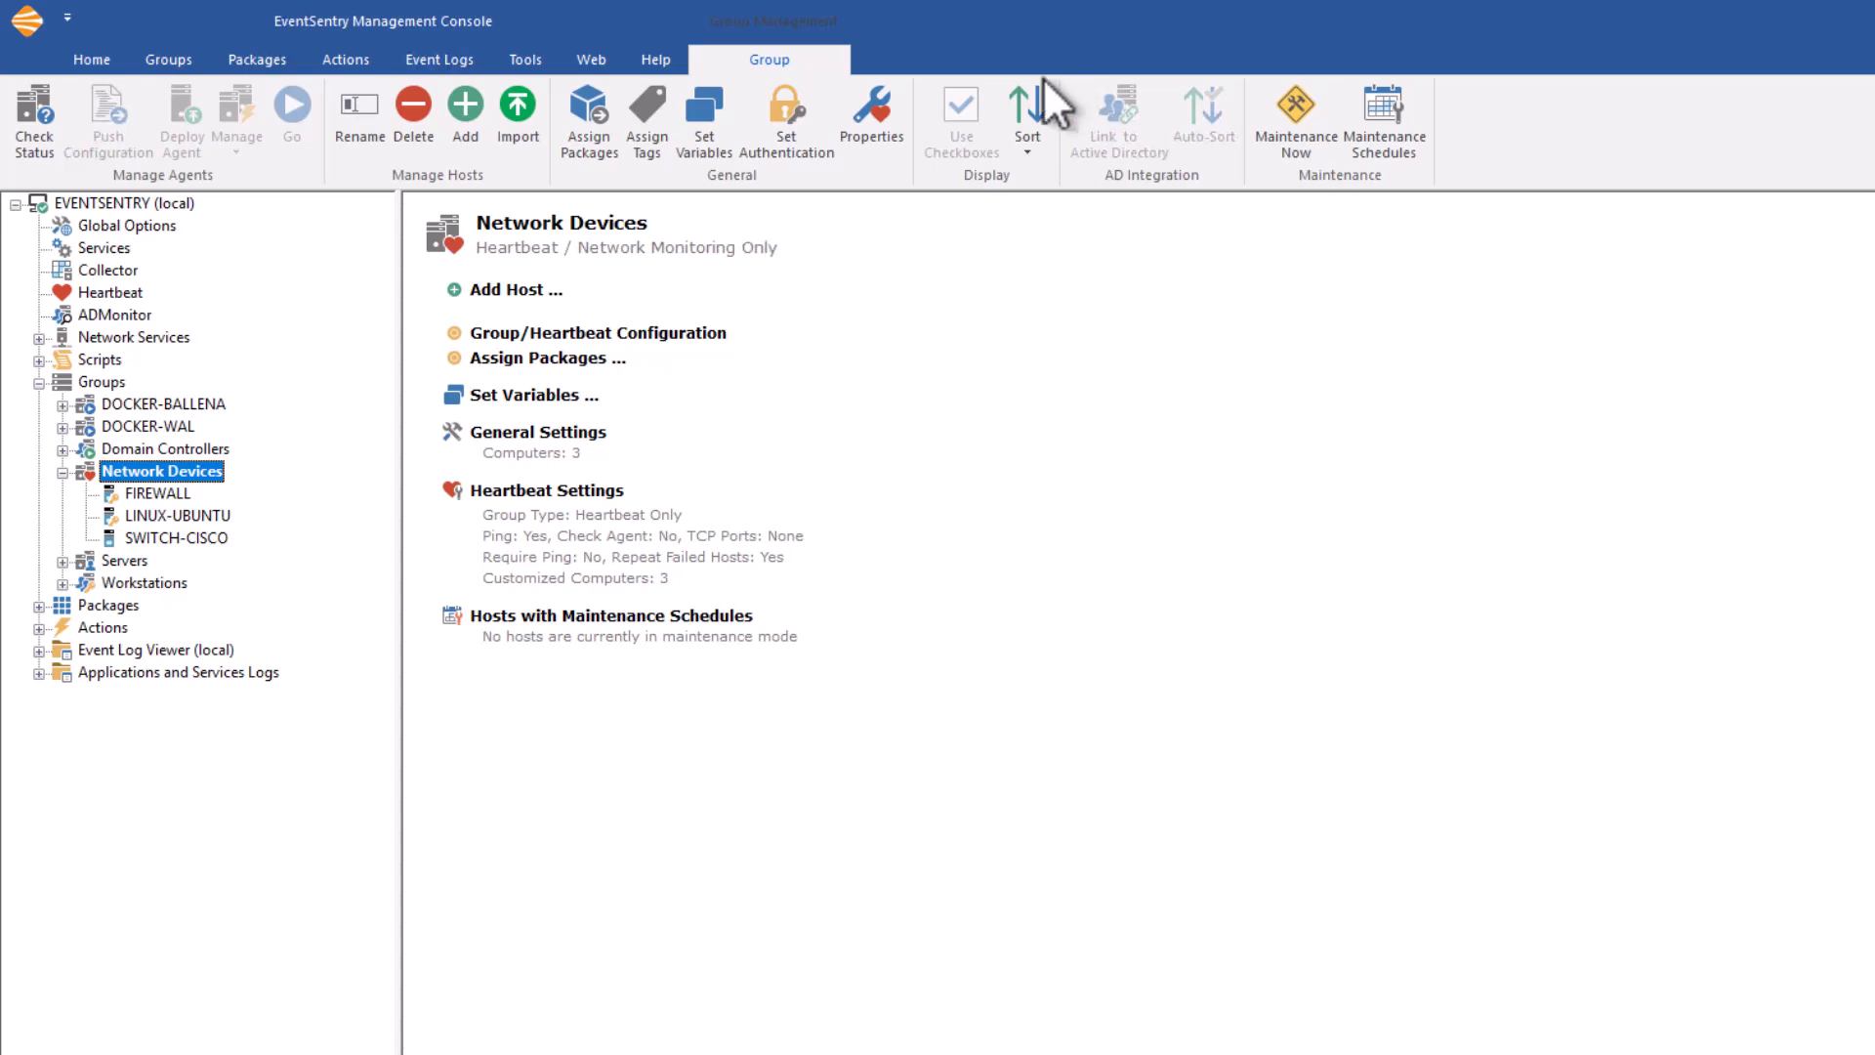
click(874, 115)
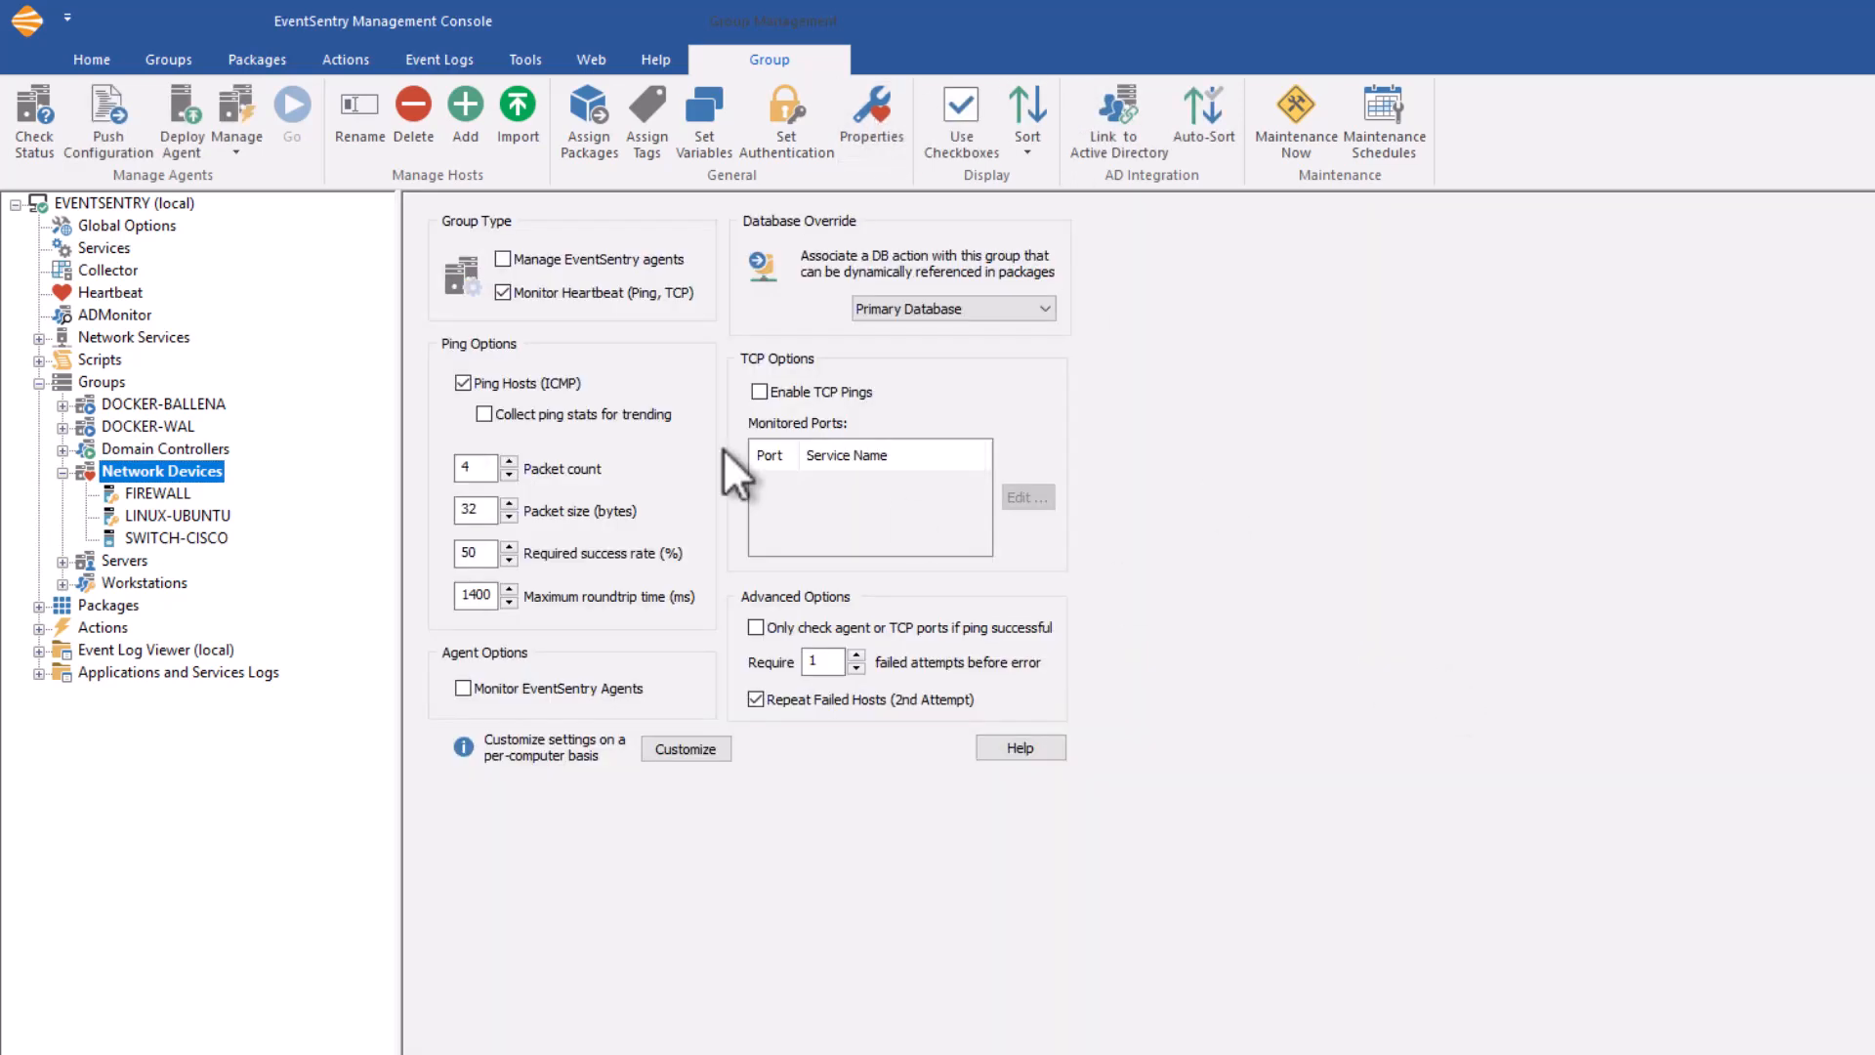
mouse_move(529, 291)
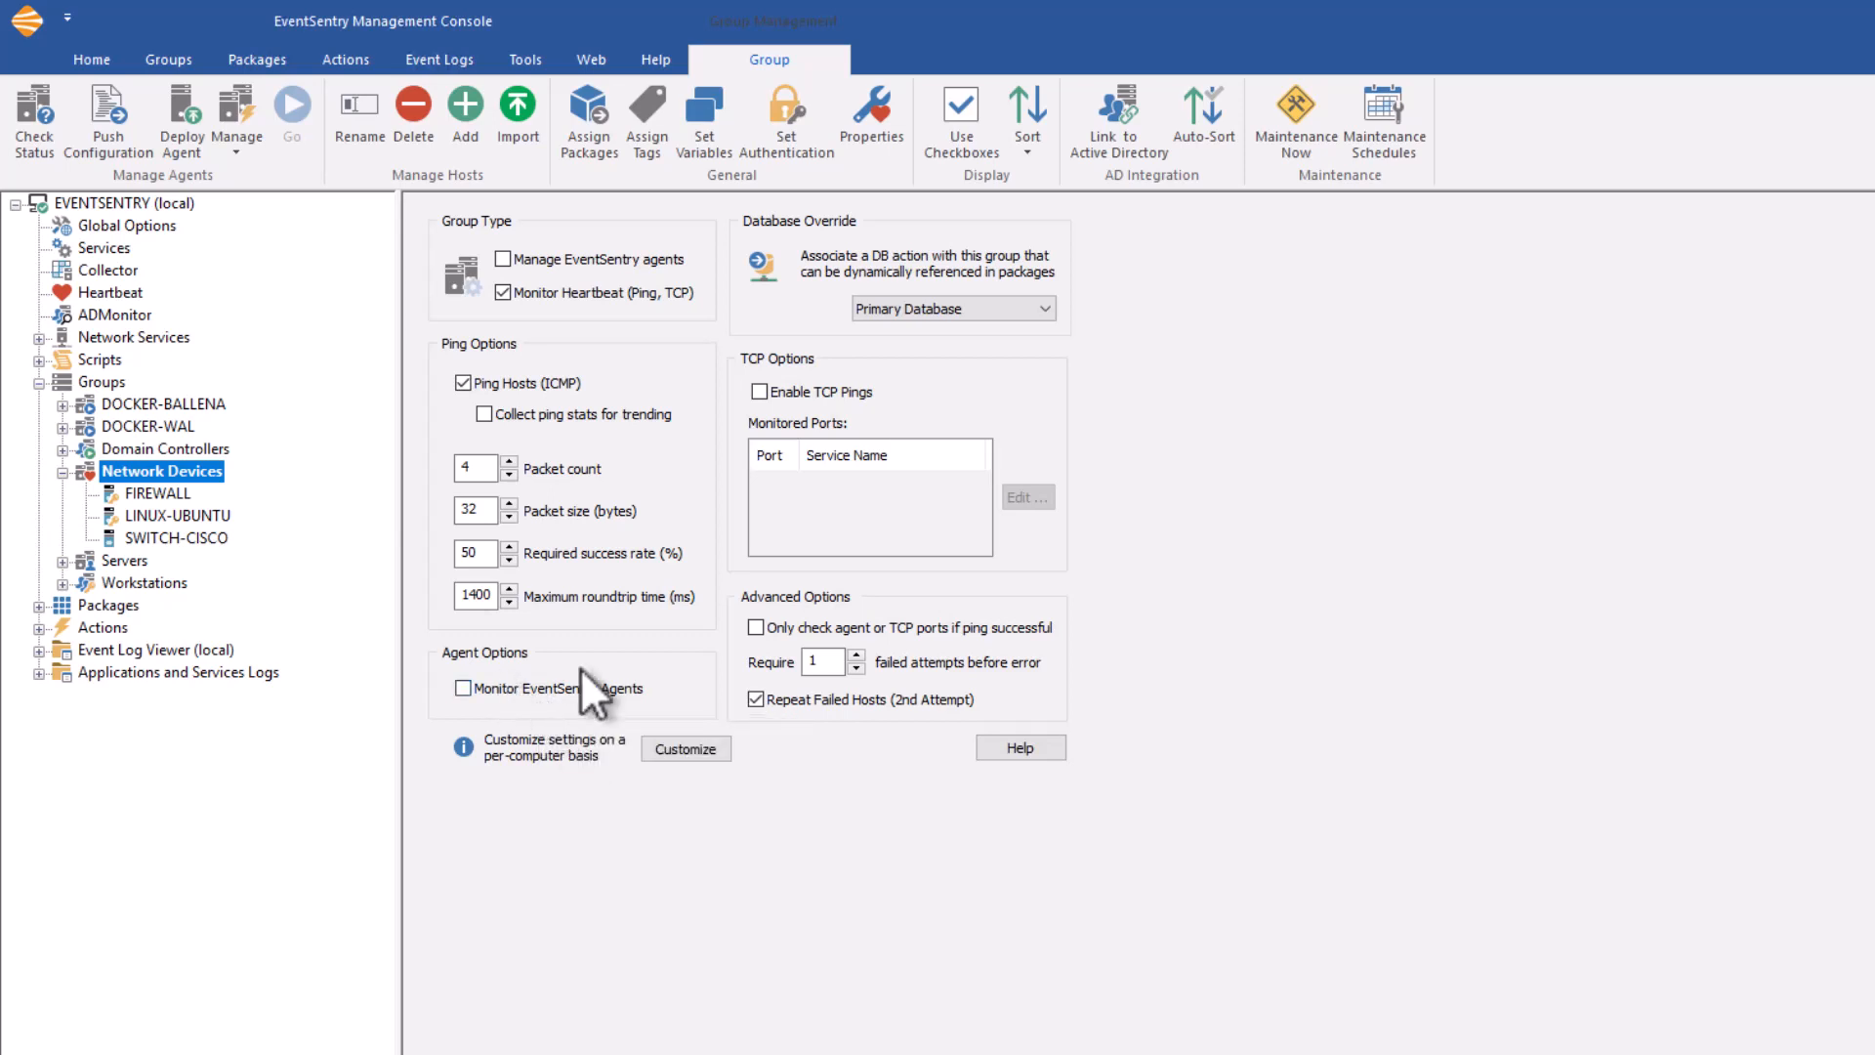
- Enable TCP pings for the Network Devices group and add port 80 (http) to its monitored ports
click(834, 391)
click(1038, 497)
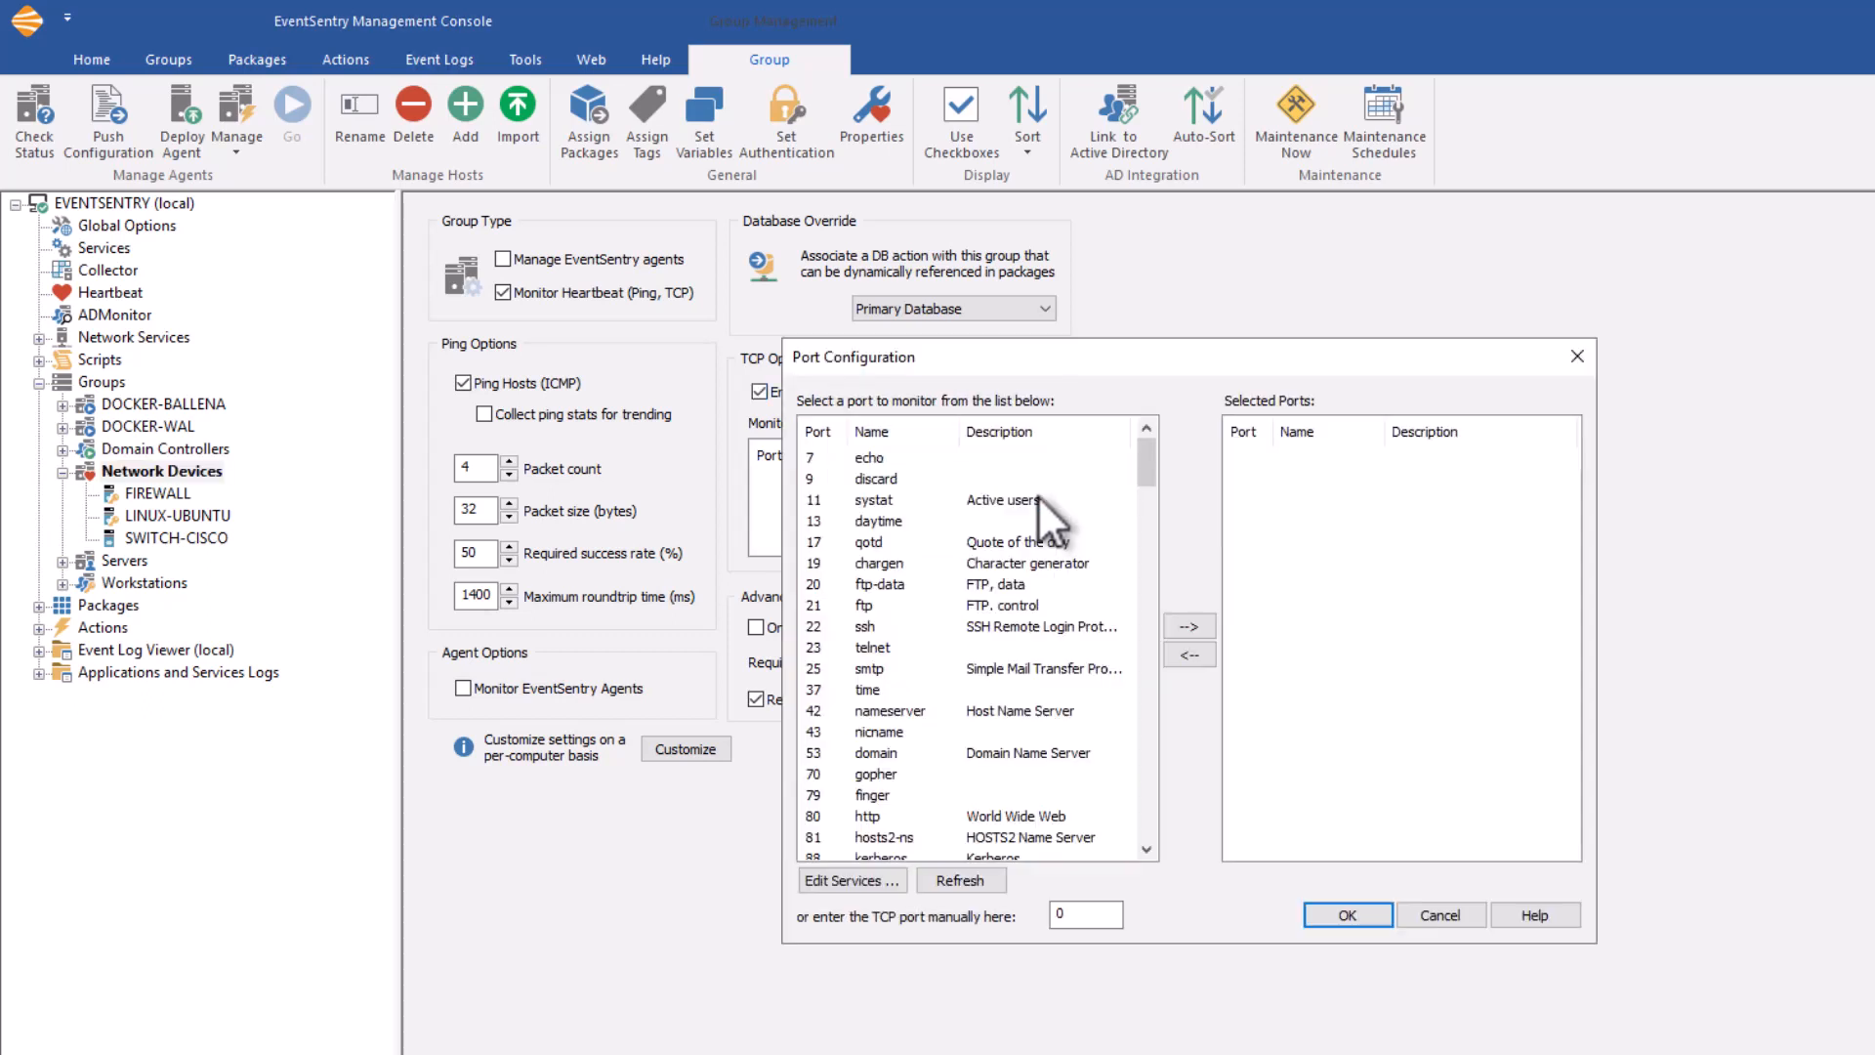
drag(1147, 452, 1153, 554)
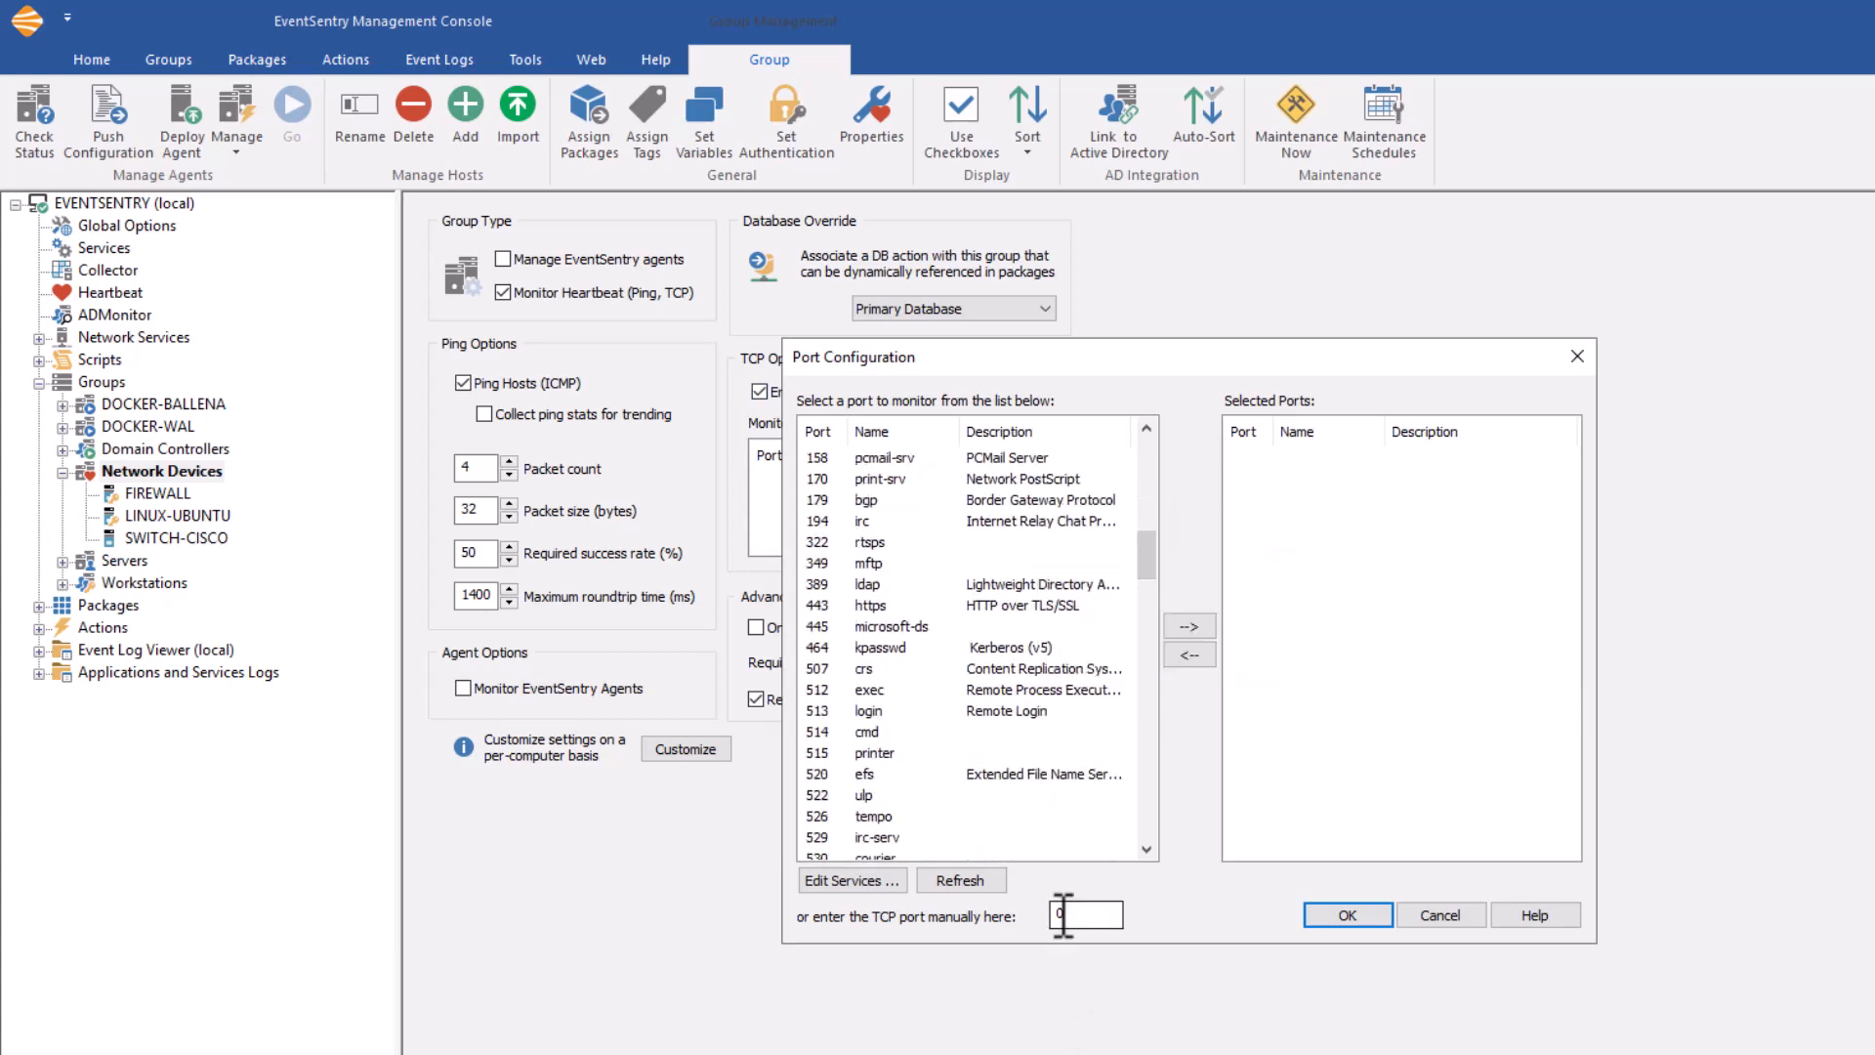
drag(1140, 571, 1149, 507)
double_click(877, 520)
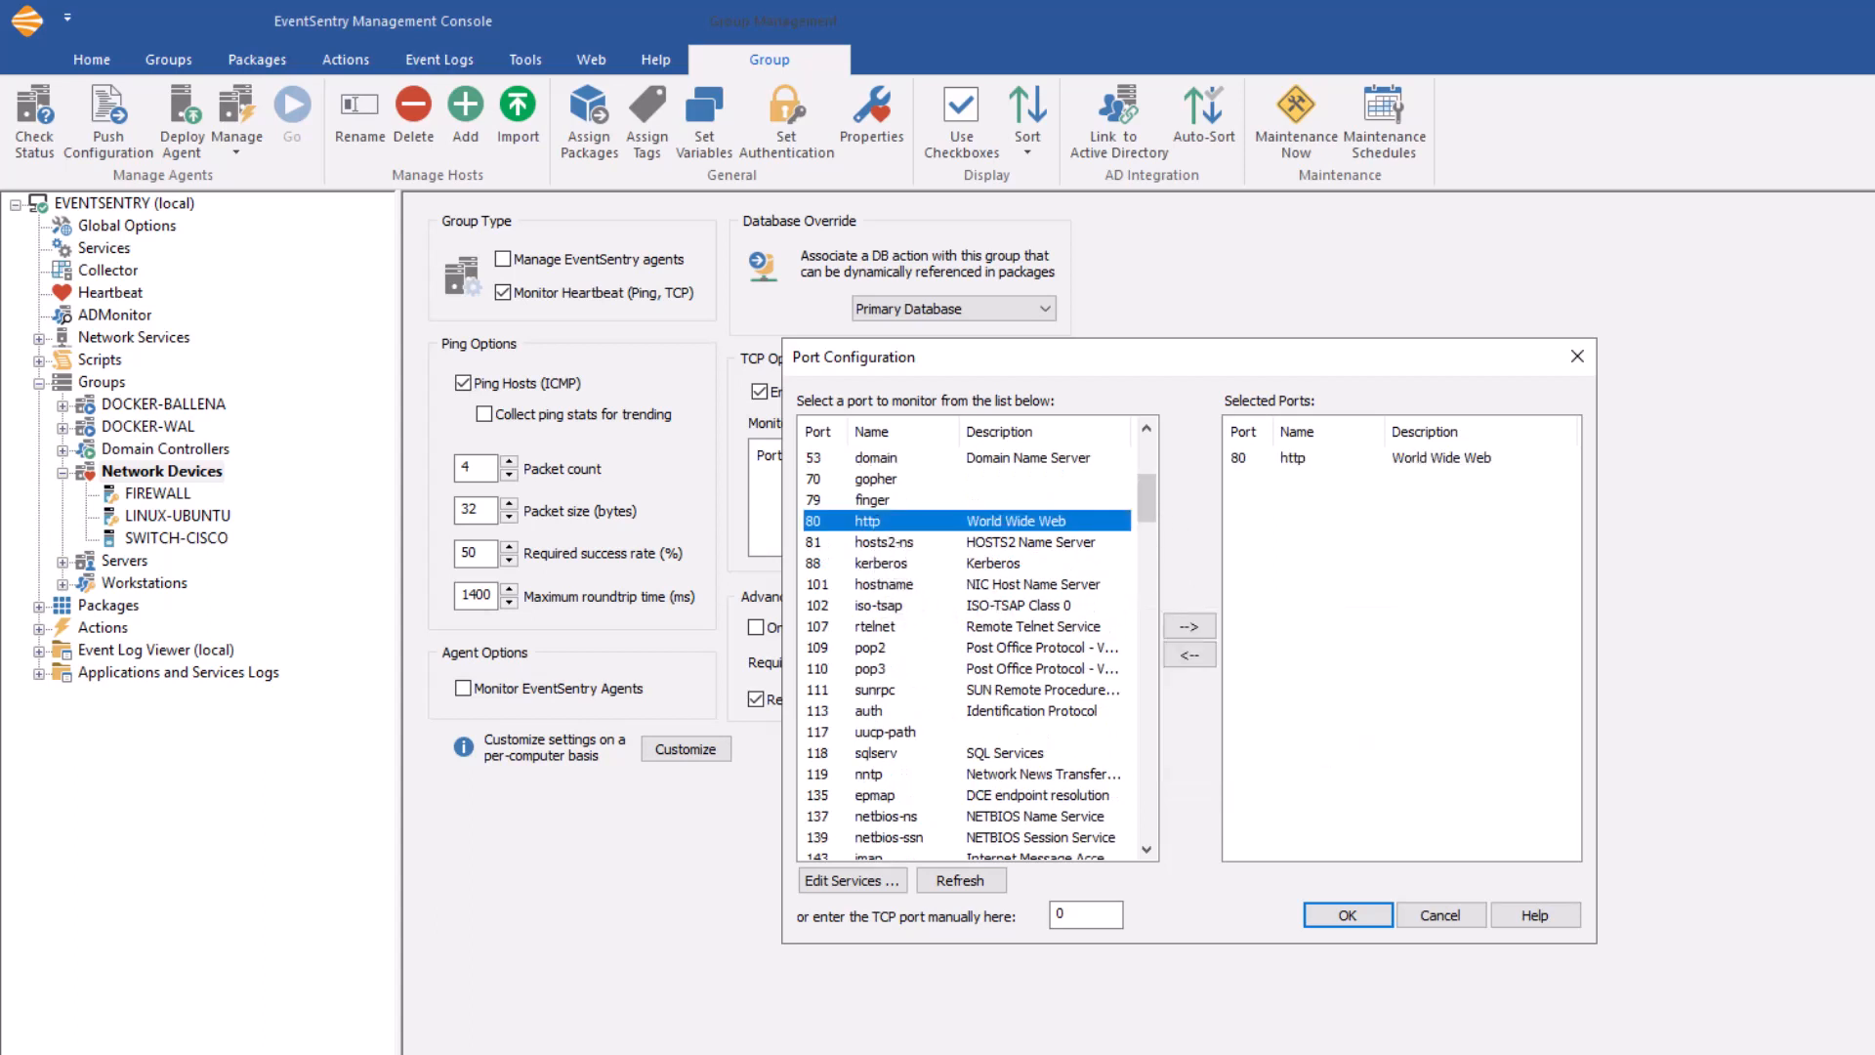
click(1346, 913)
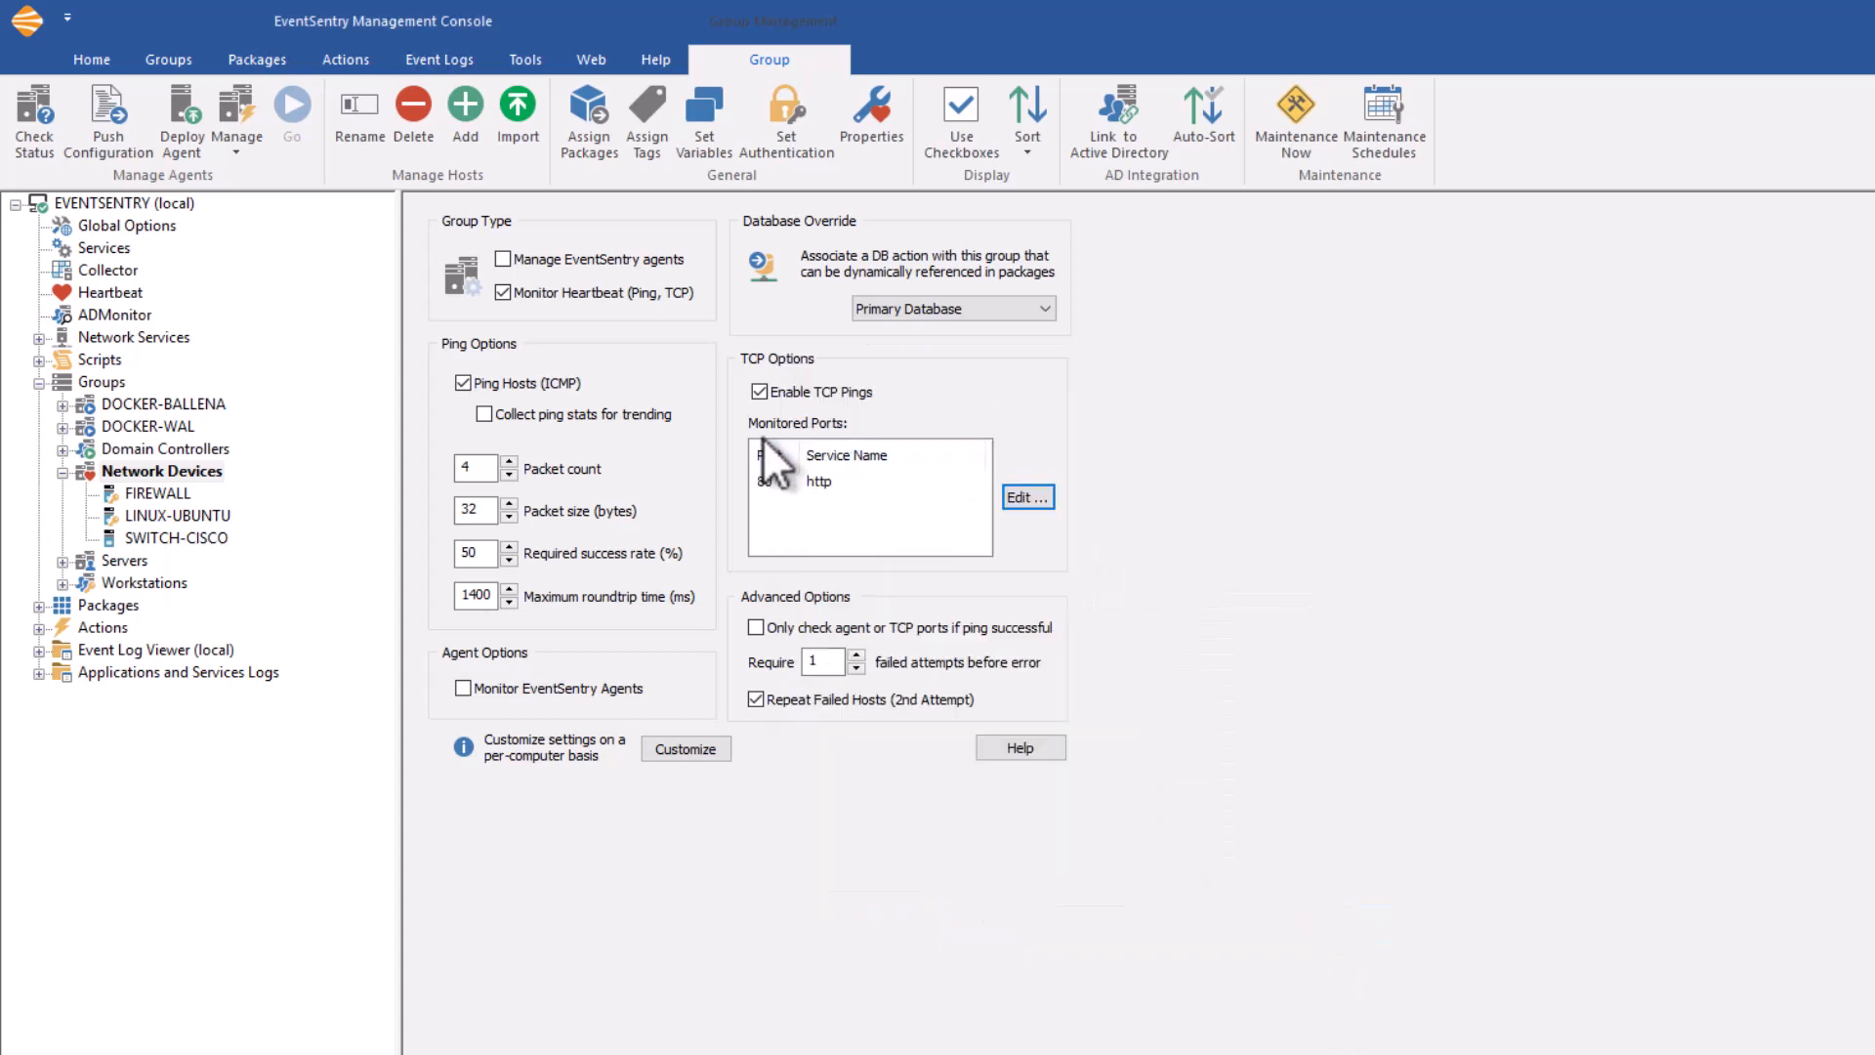
- Remove port 80 from the Network Devices group's monitored ports and disable TCP pings
click(824, 478)
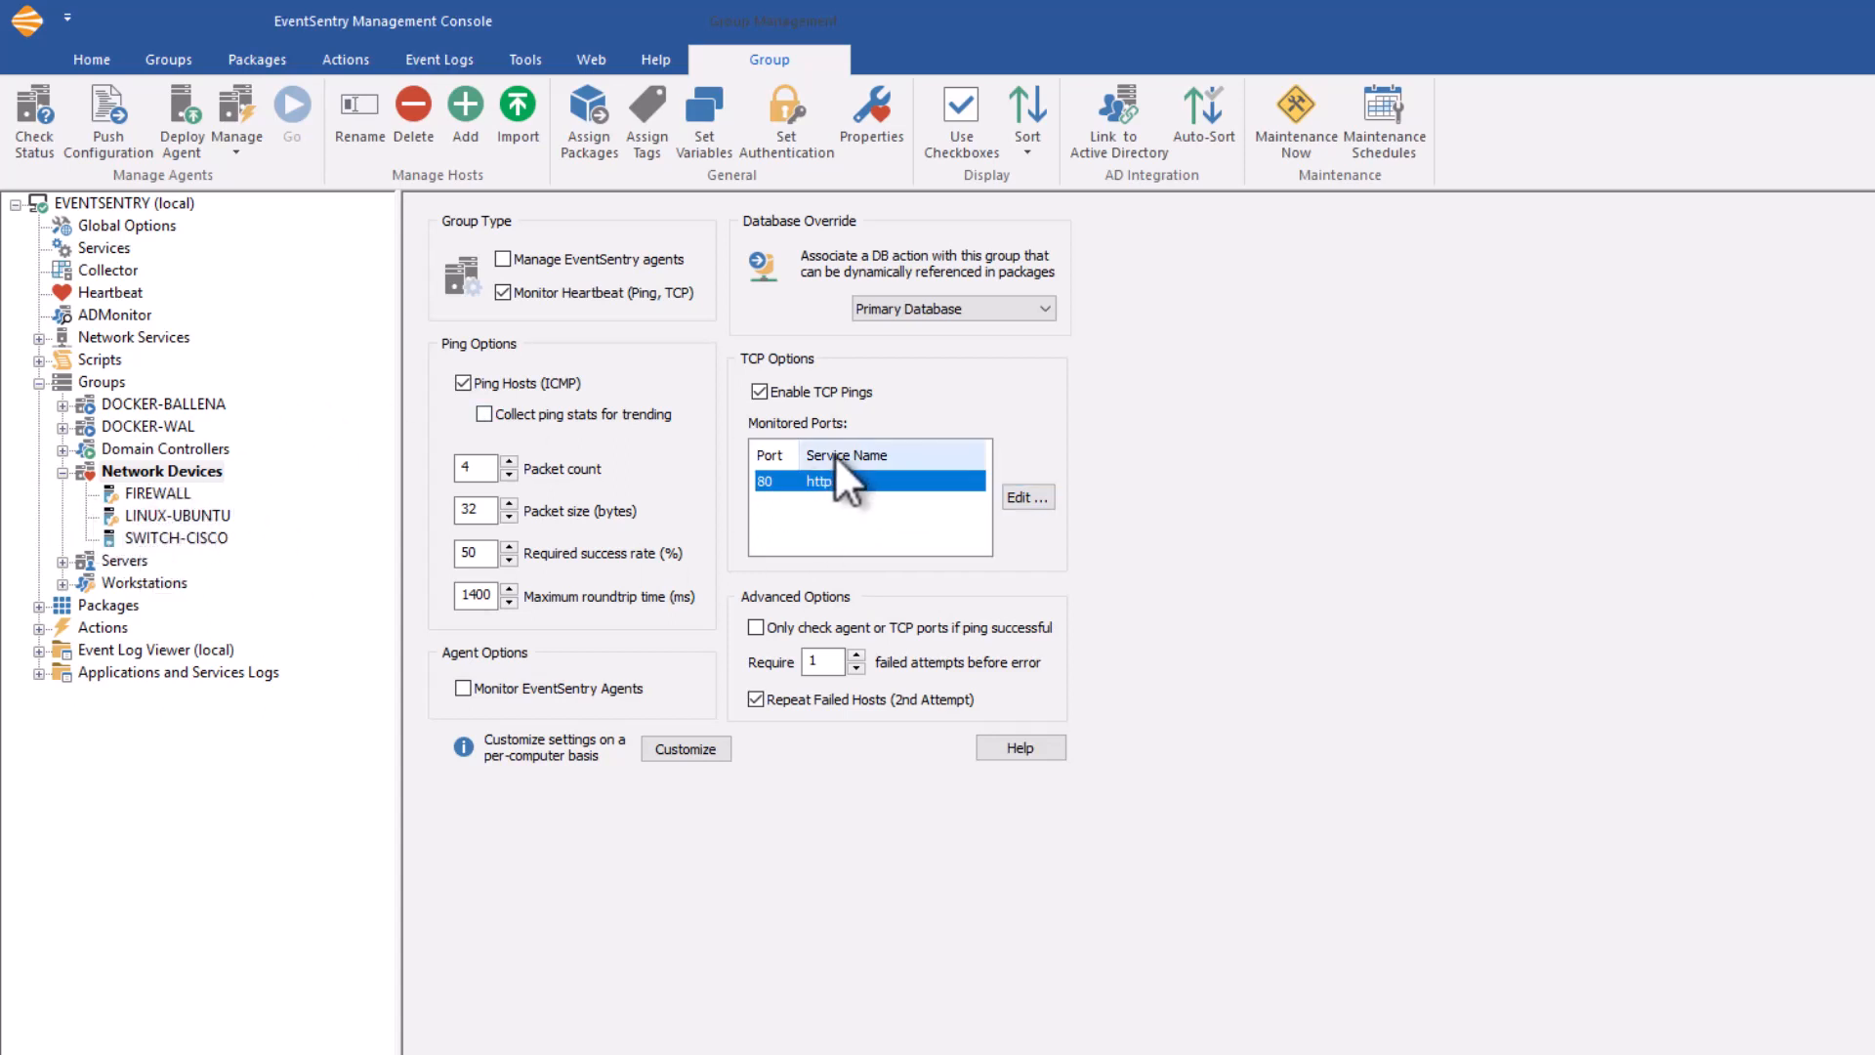
click(1041, 500)
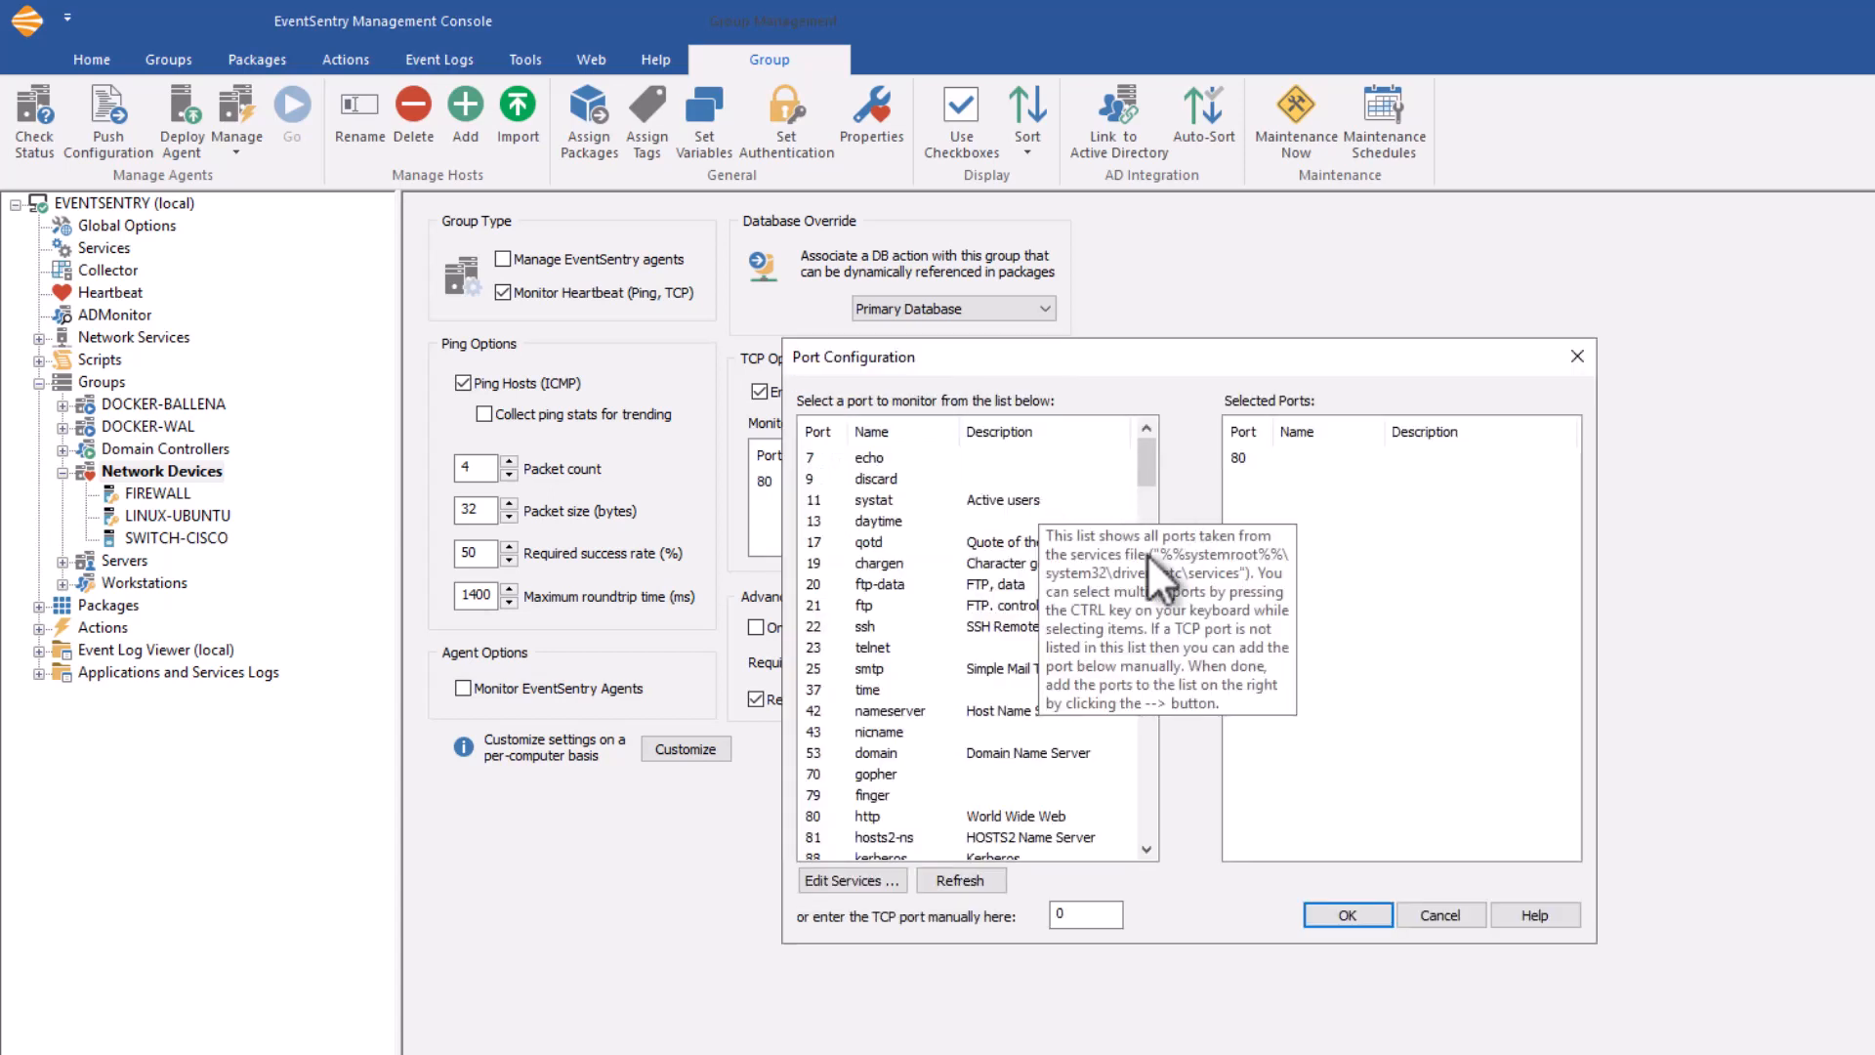
click(1276, 461)
click(1190, 655)
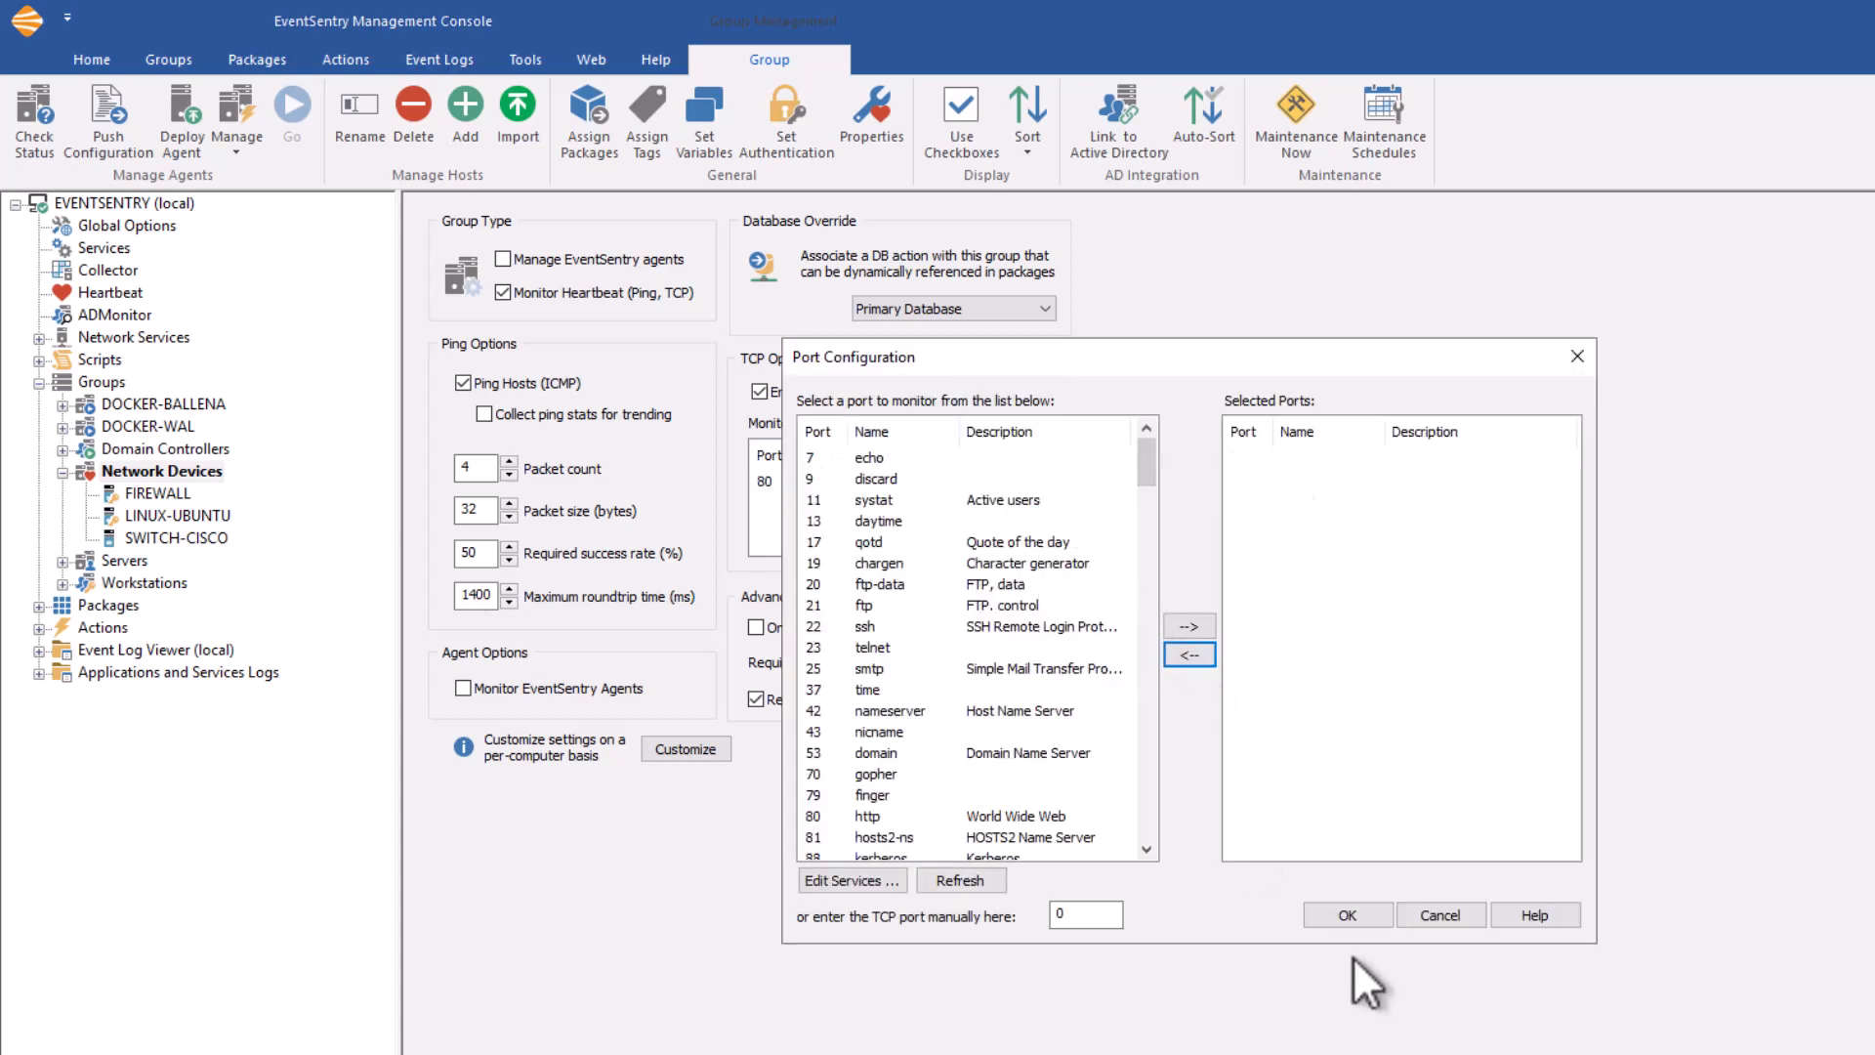
click(1354, 917)
click(800, 390)
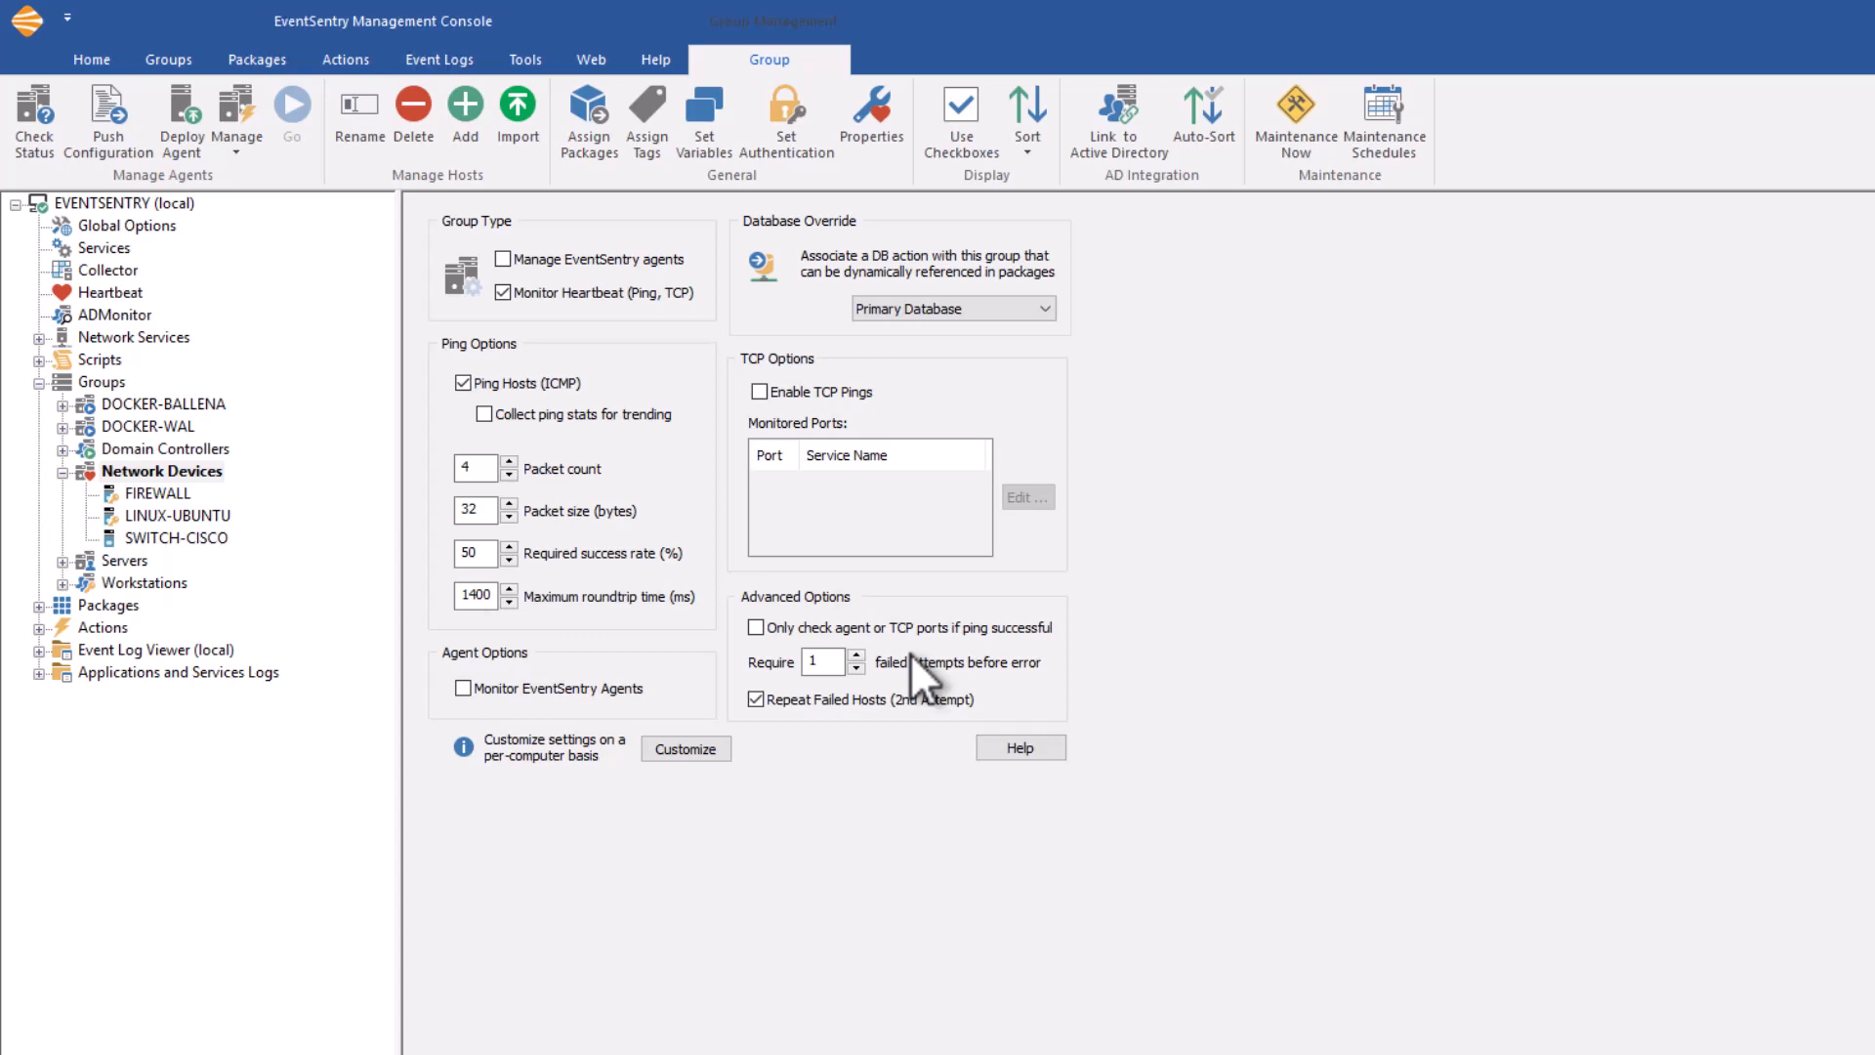
- Restrict agent and TCP port checks to successful pings, and raise the number of failed attempts required before an error
click(922, 623)
click(857, 656)
mouse_move(828, 665)
mouse_move(777, 704)
mouse_move(526, 414)
- Review the custom heartbeat settings of the FIREWALL, LINUX-UBUNTU and SWITCH-CISCO hosts
click(158, 492)
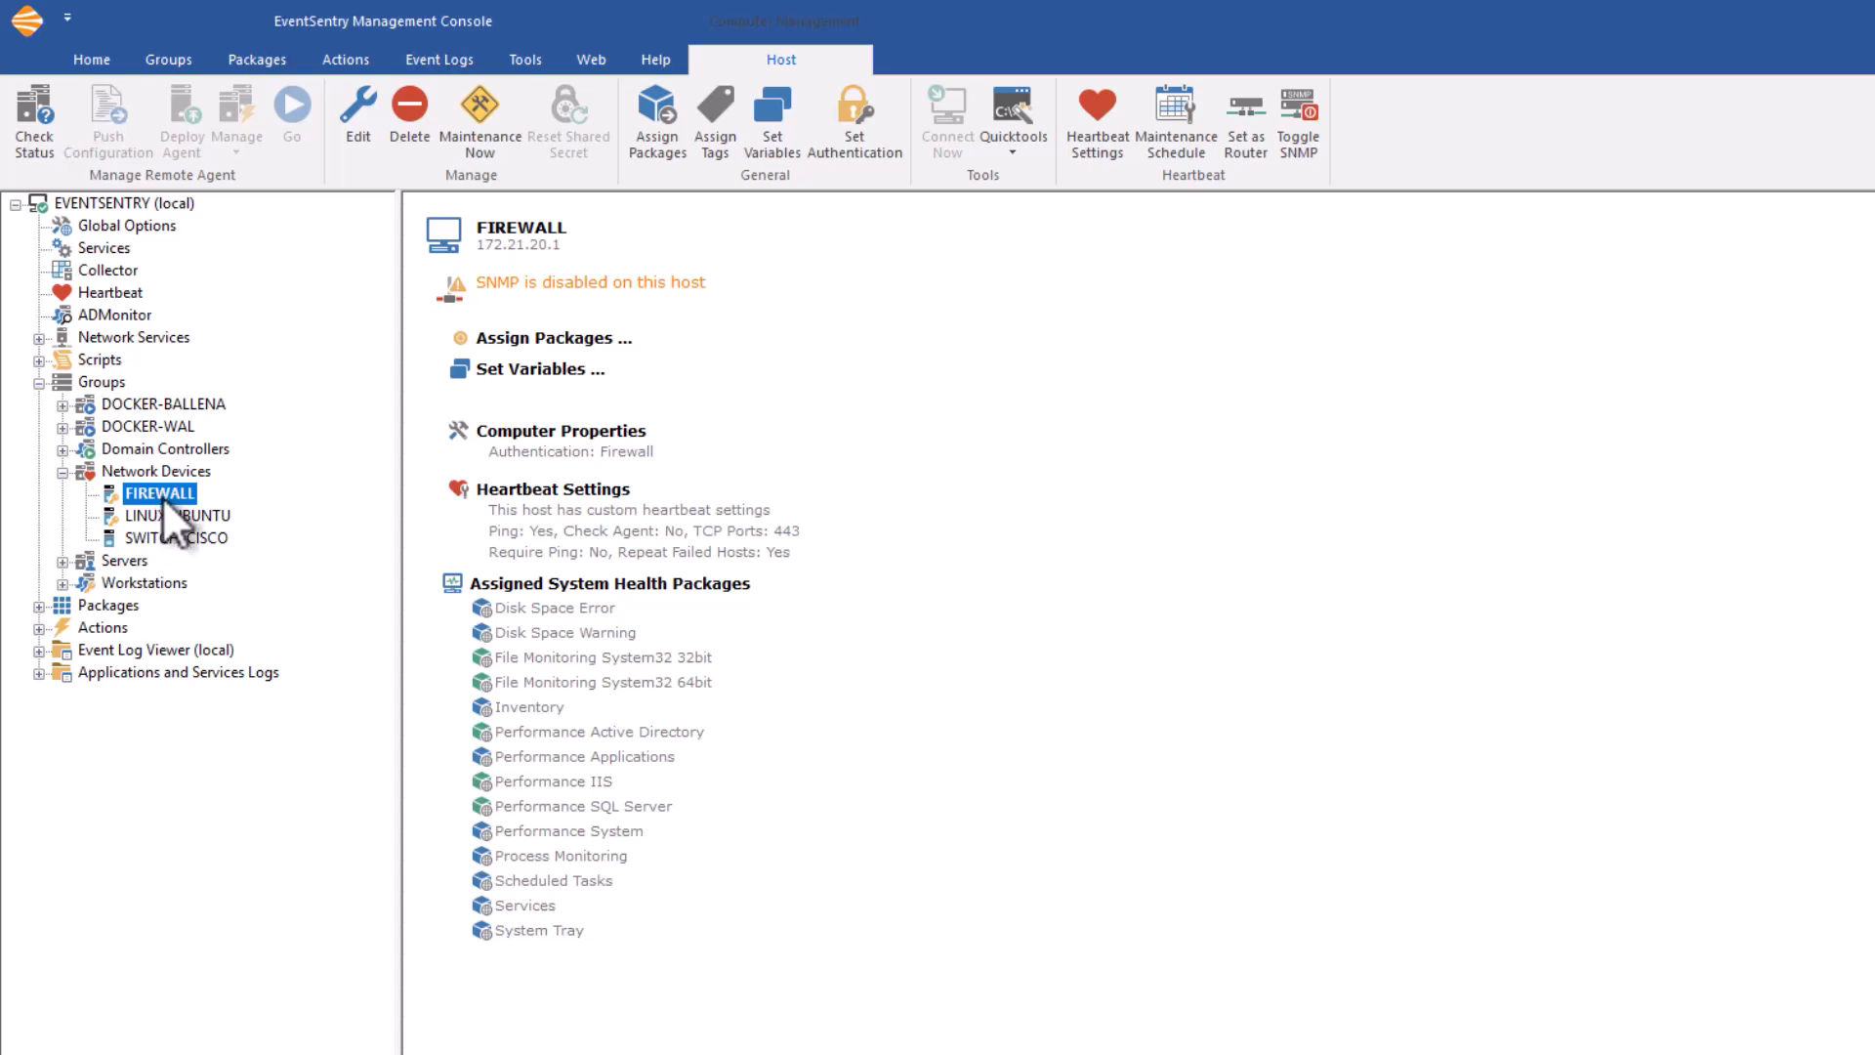
click(162, 516)
click(166, 539)
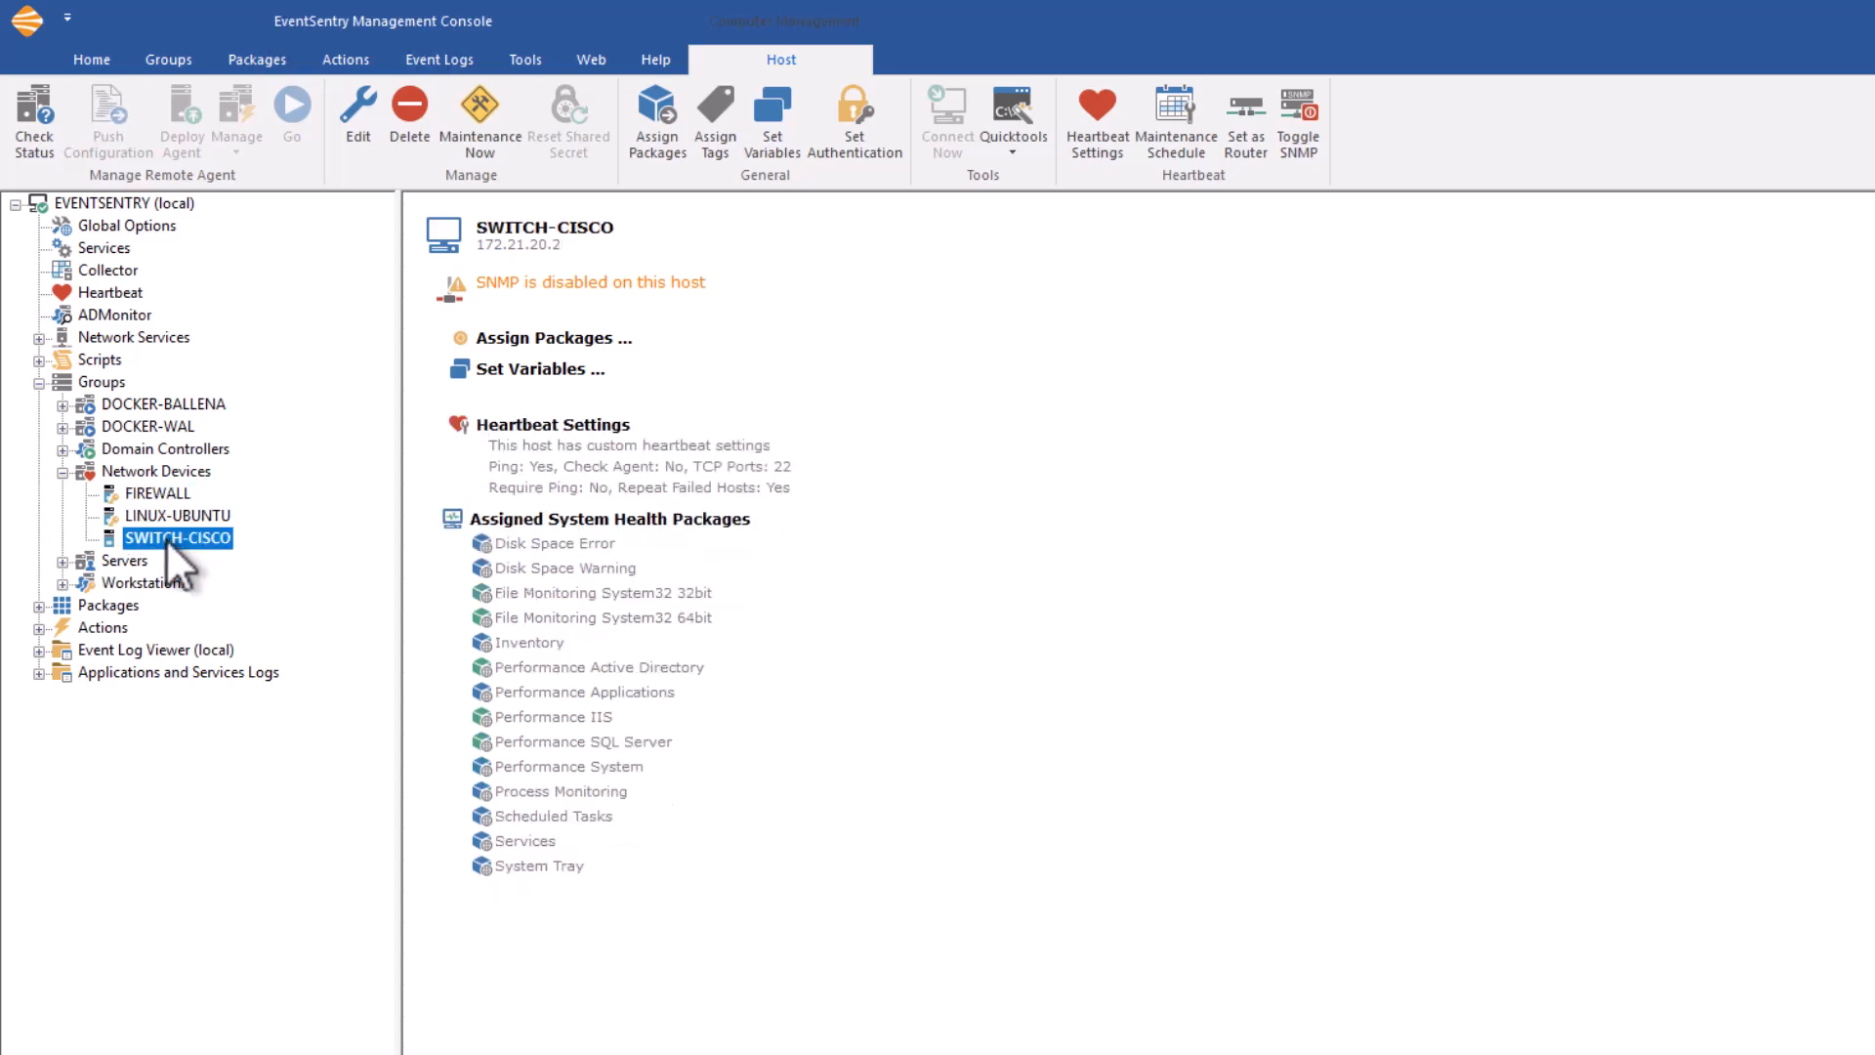
click(173, 516)
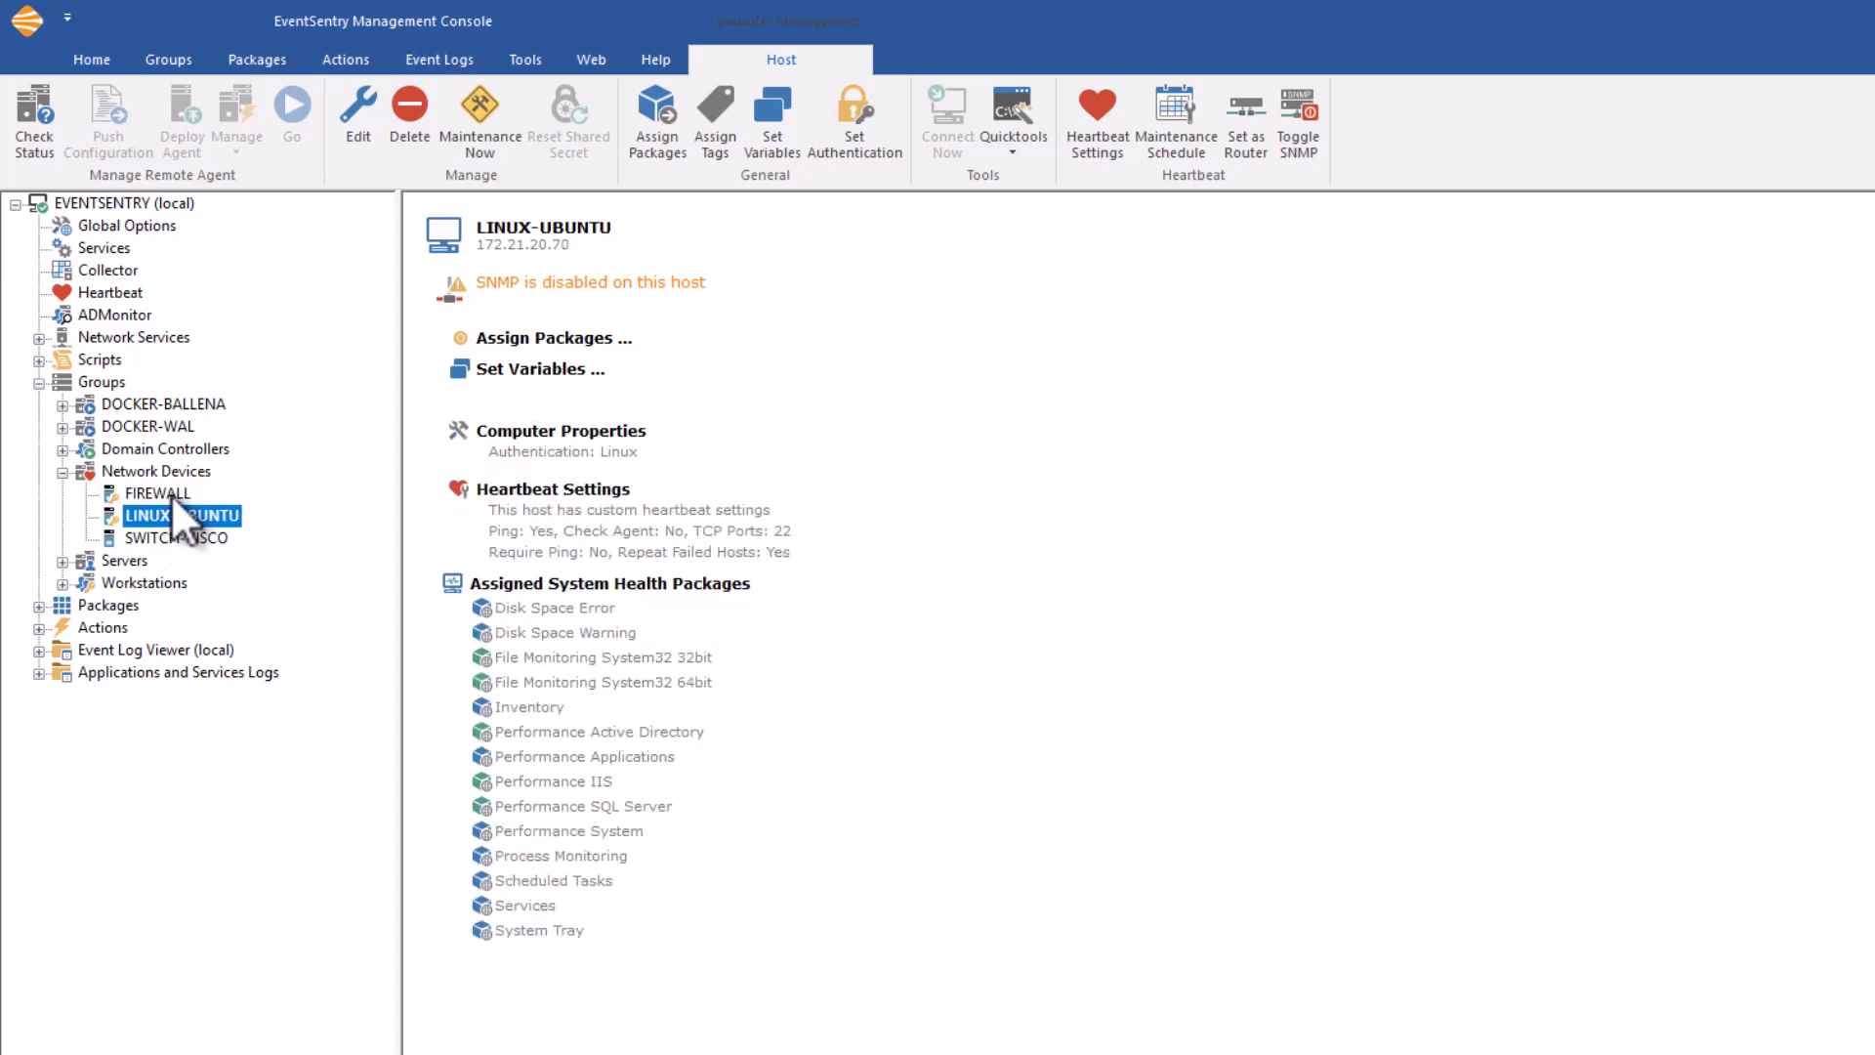
click(172, 492)
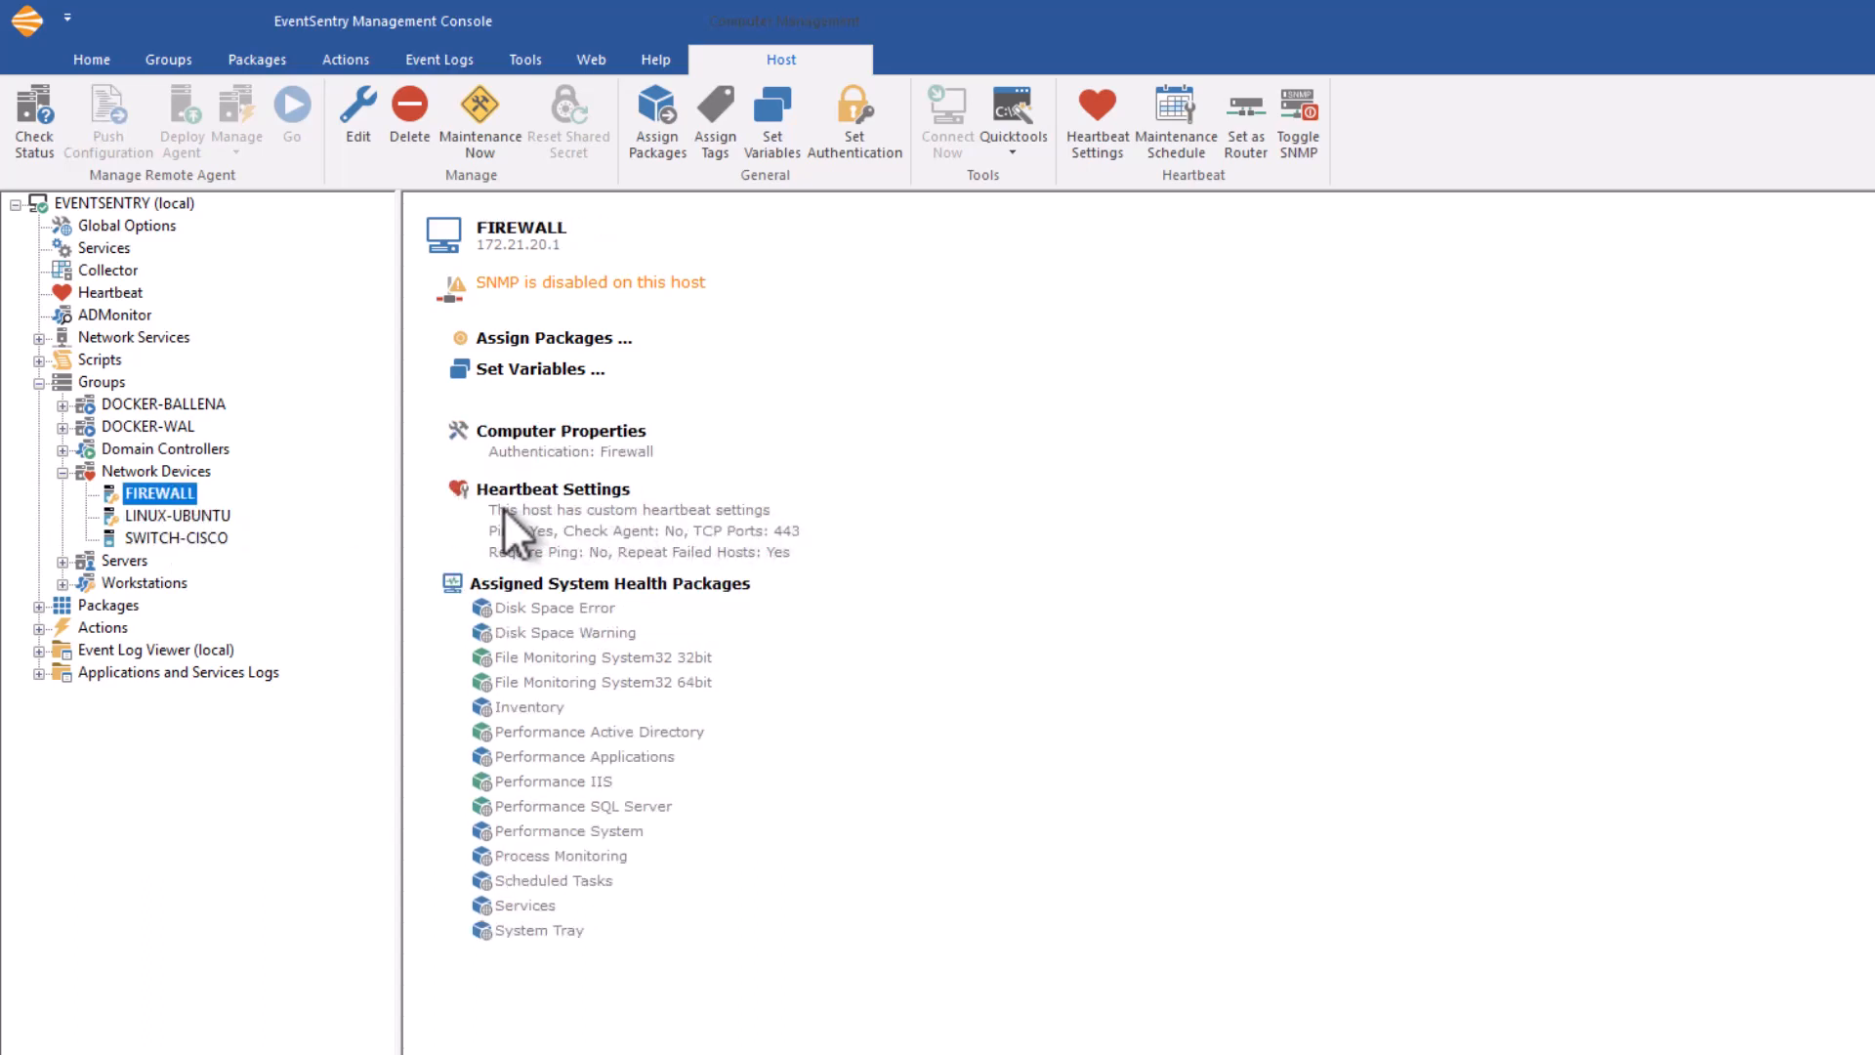
- Run a status check on all hosts in the Network Devices group
click(161, 473)
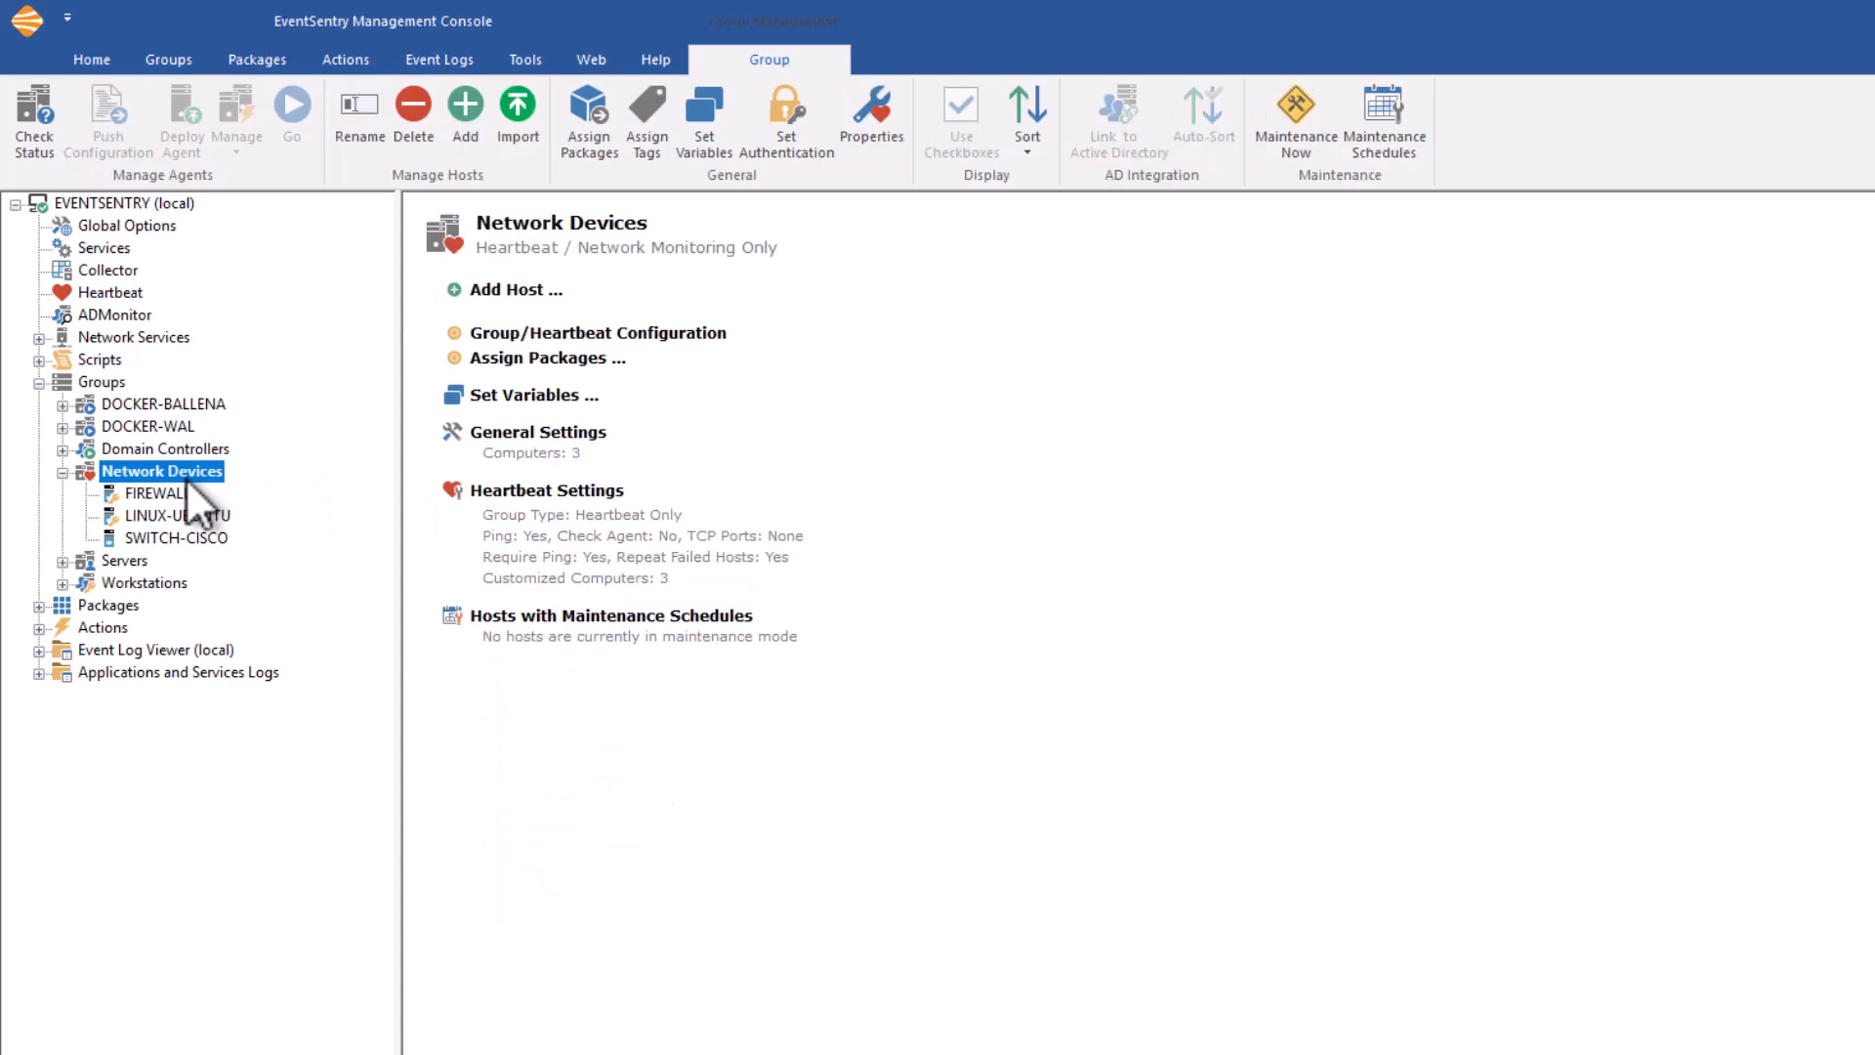
click(34, 112)
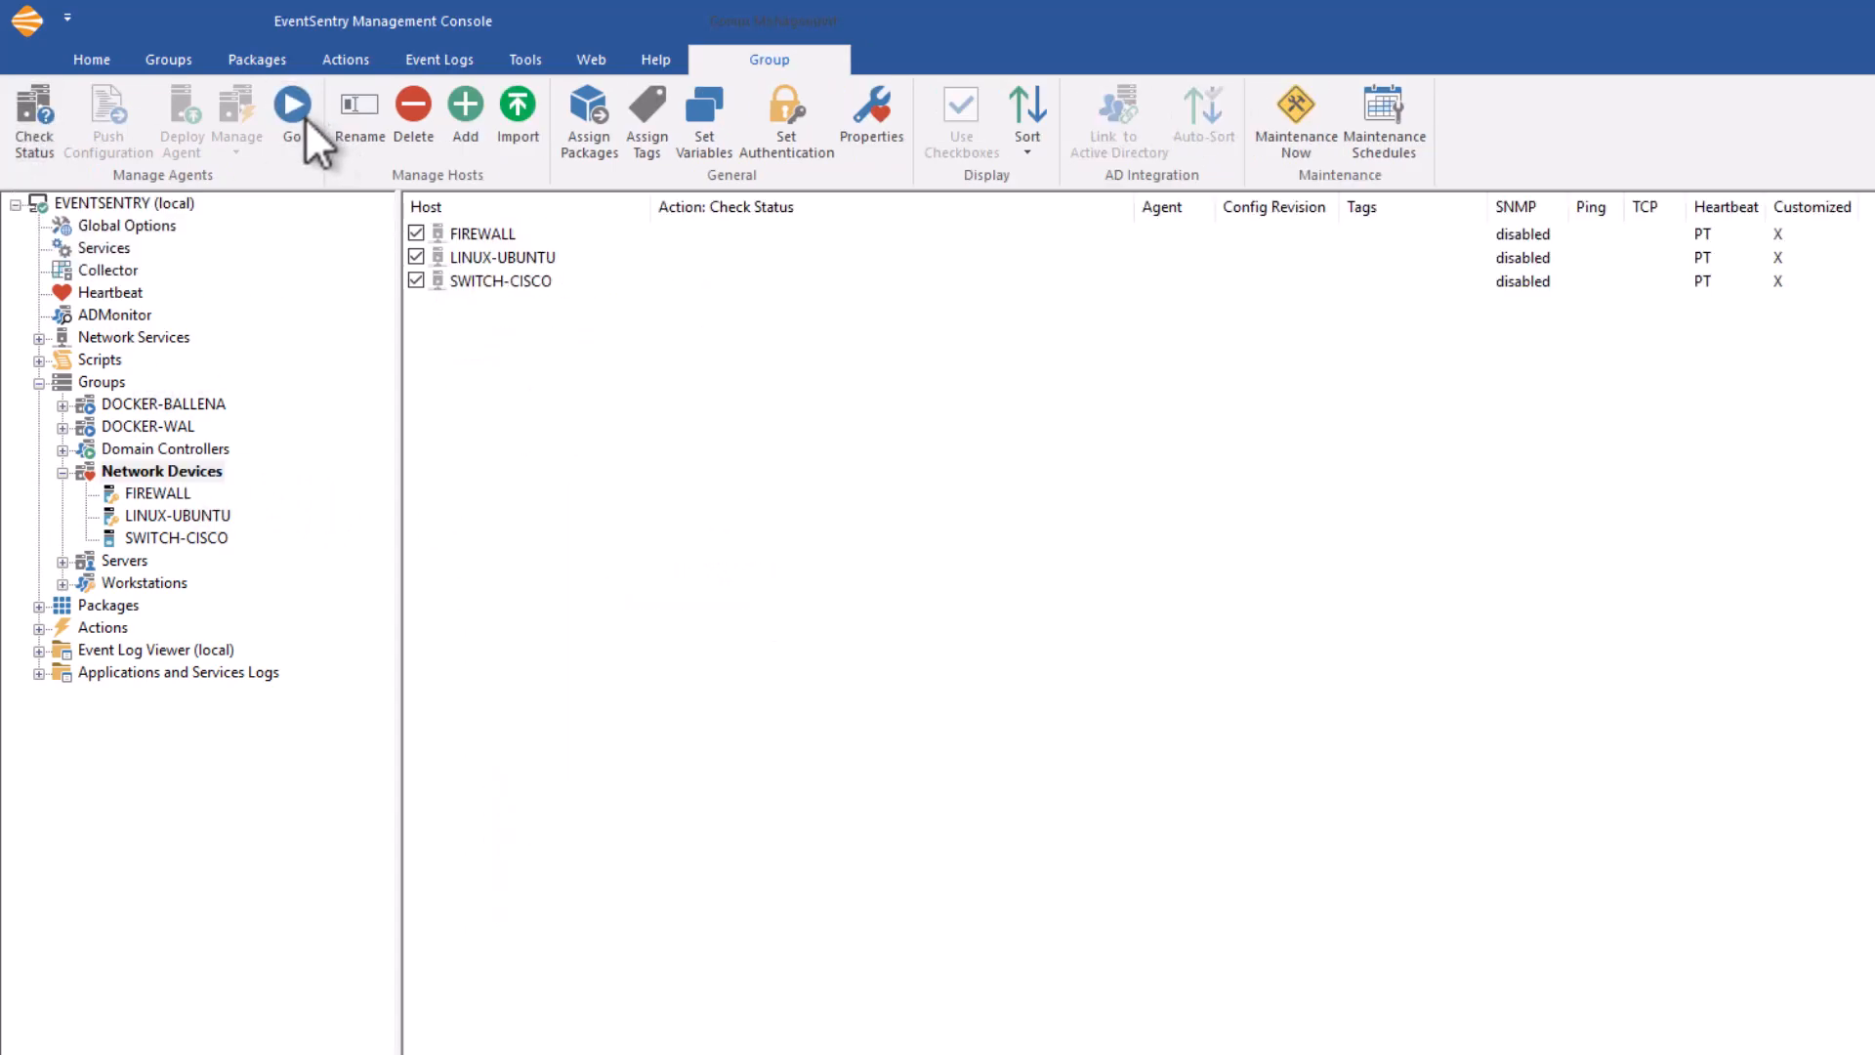
click(305, 117)
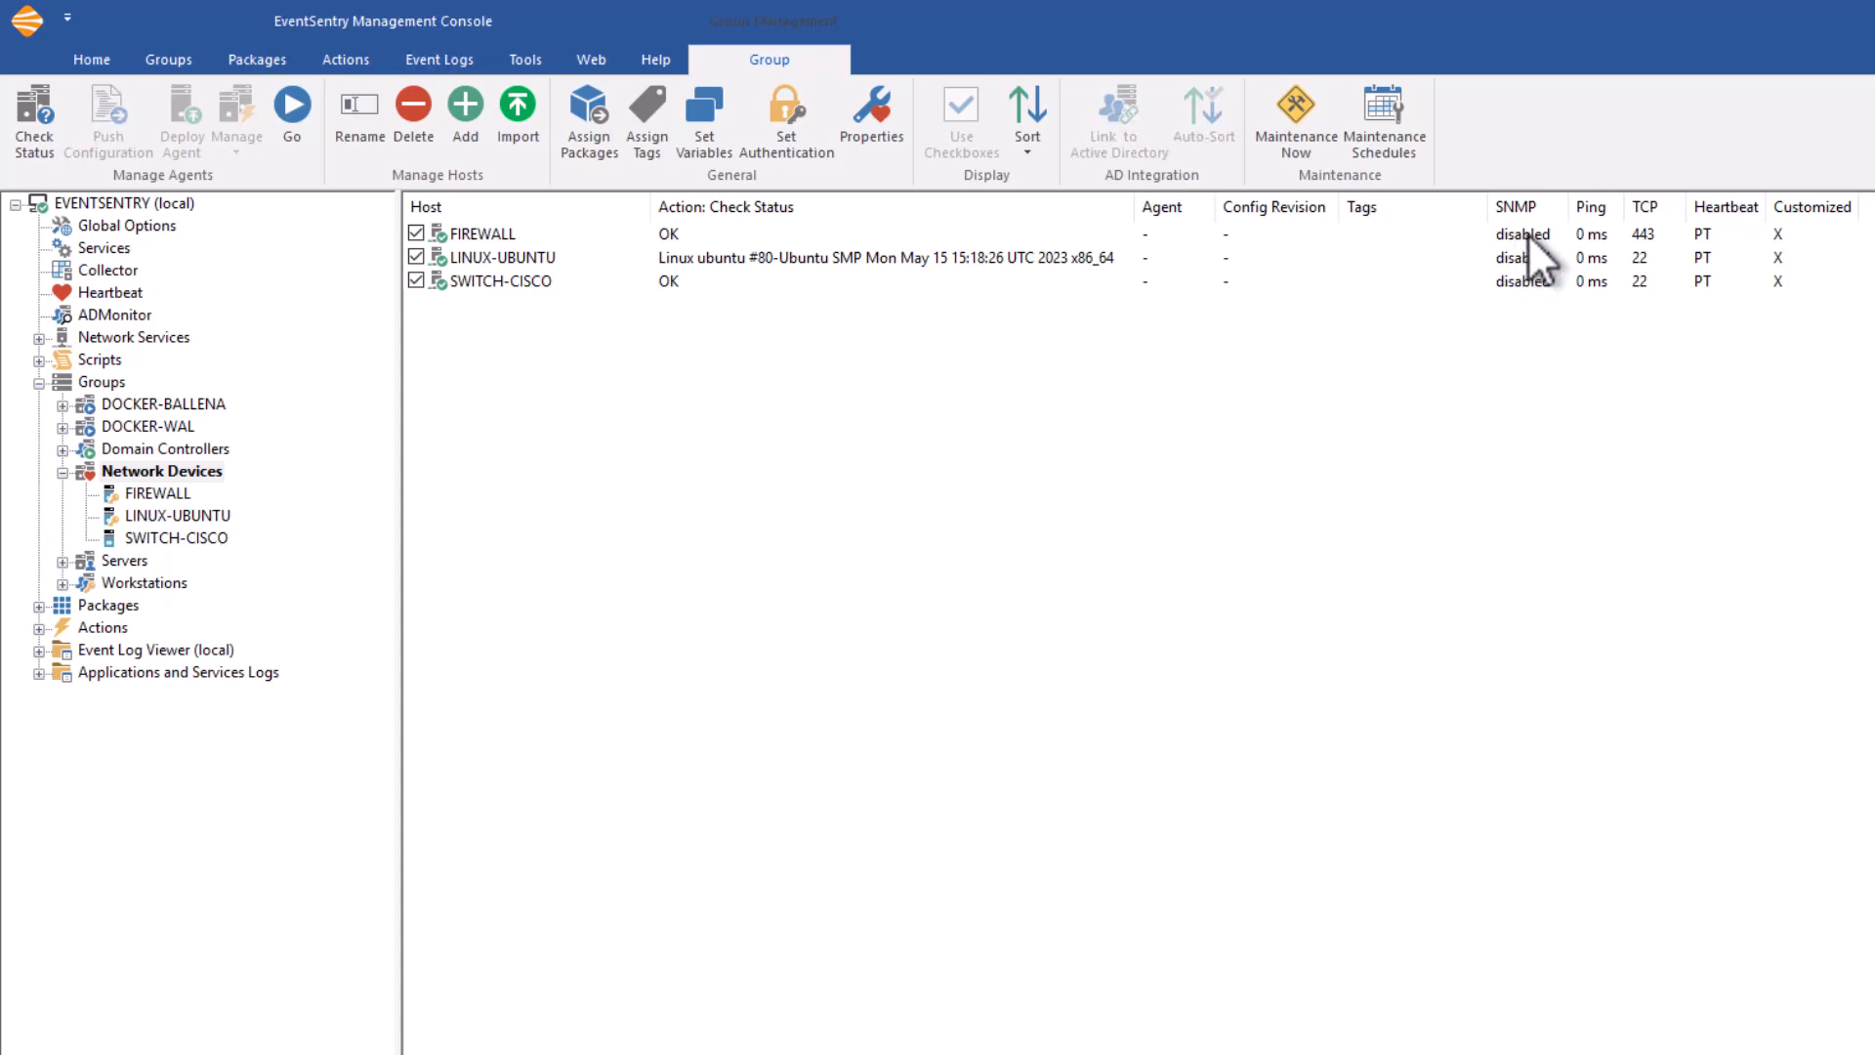
- Enable SNMP on the LINUX-UBUNTU host and save the configuration
click(185, 512)
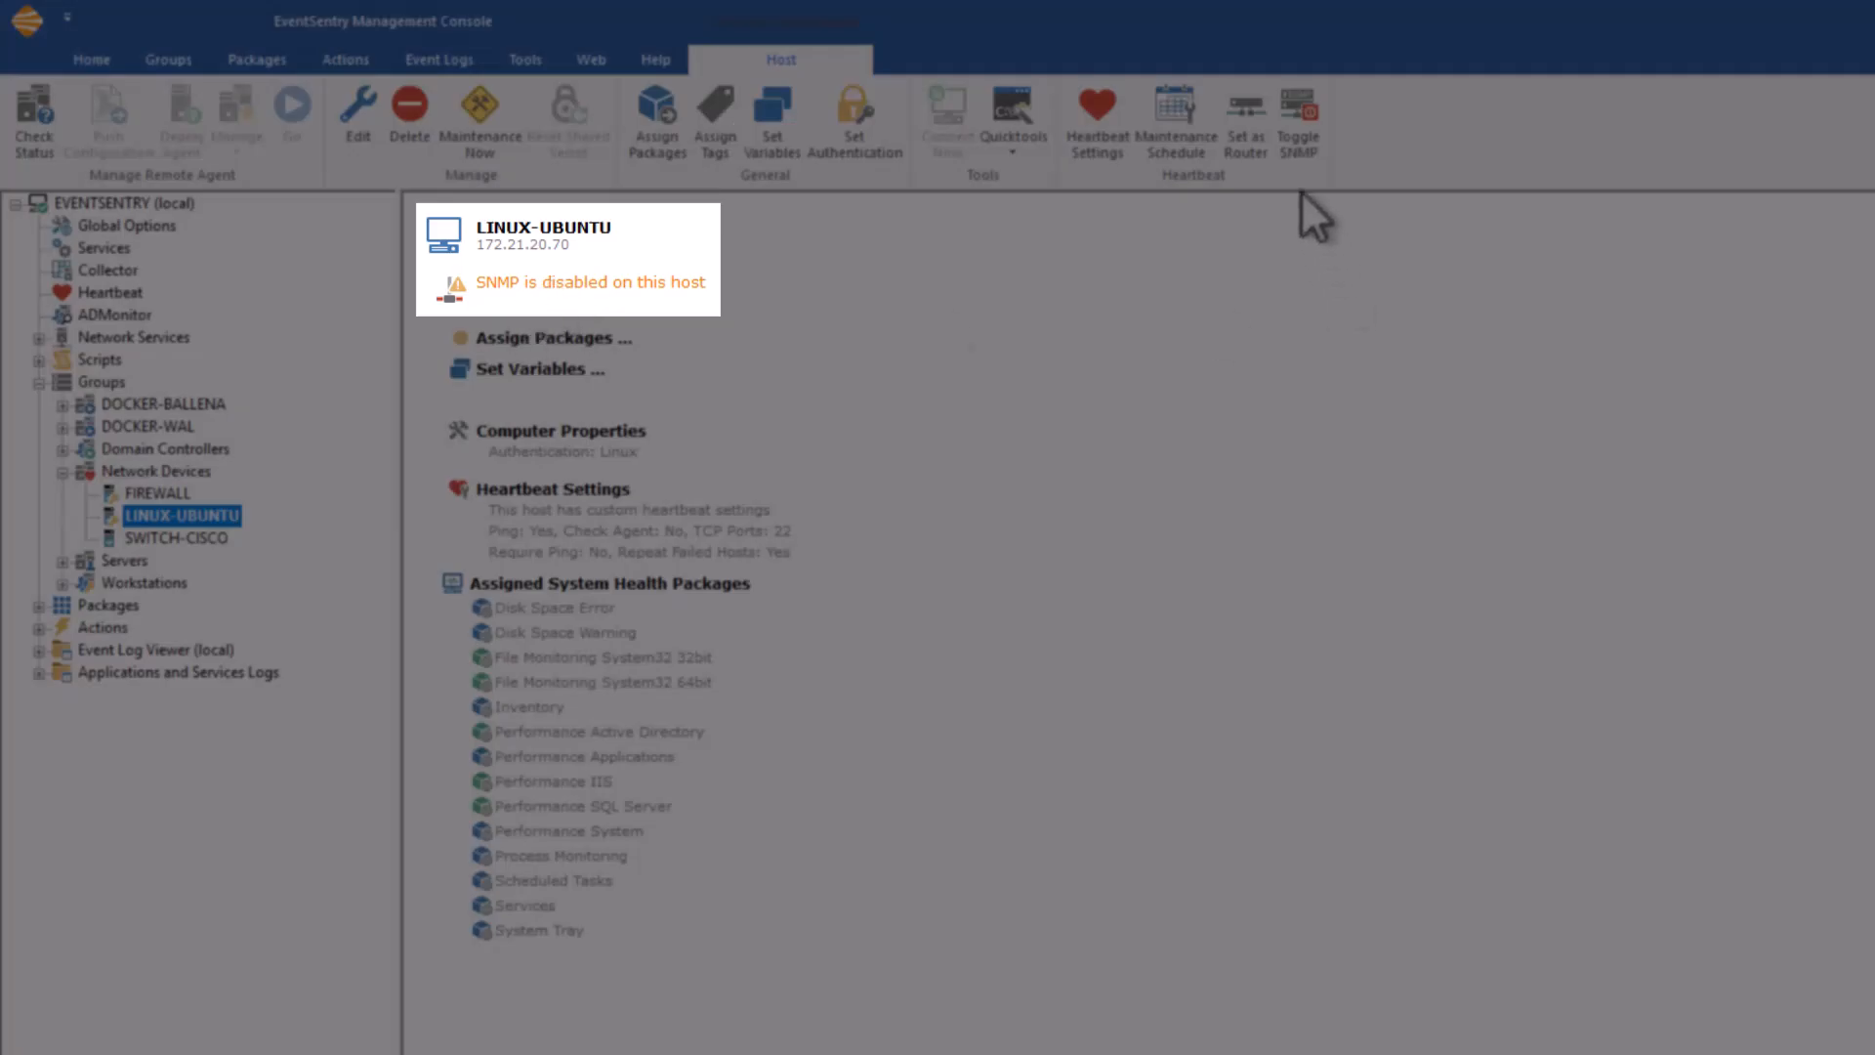
click(1301, 145)
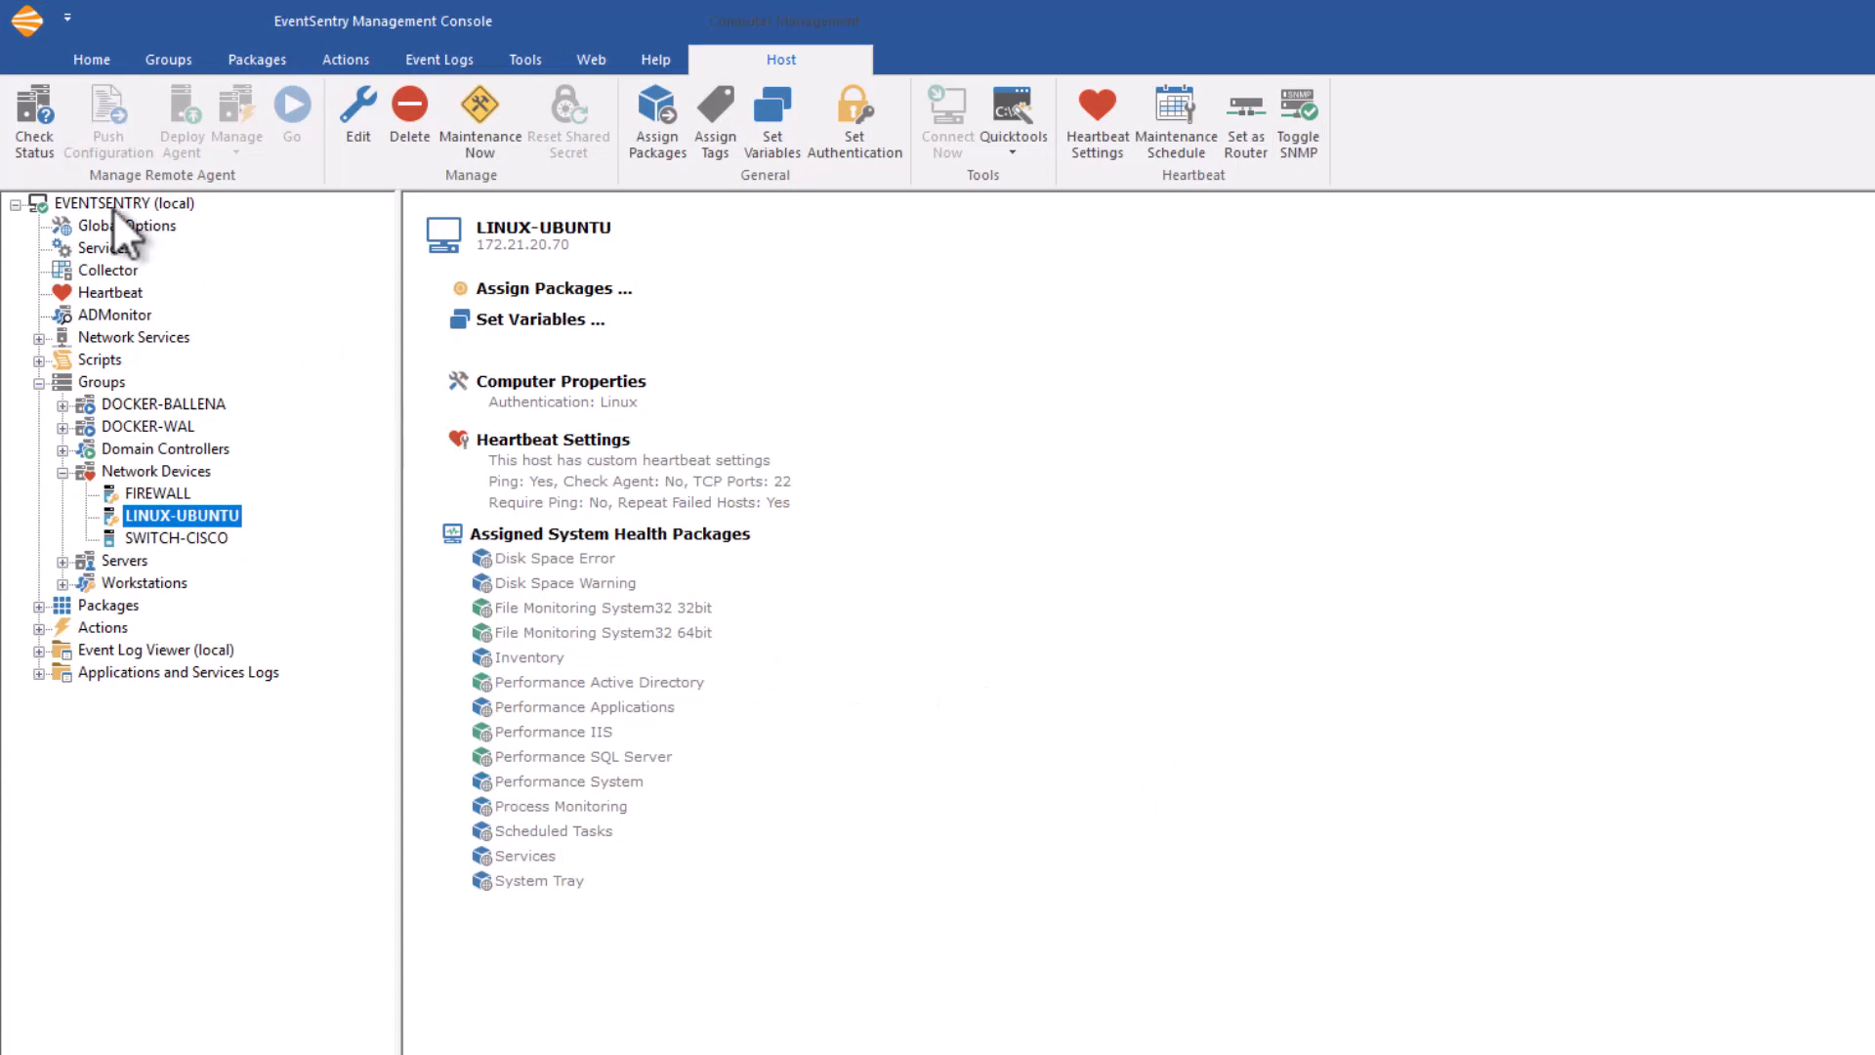
click(29, 21)
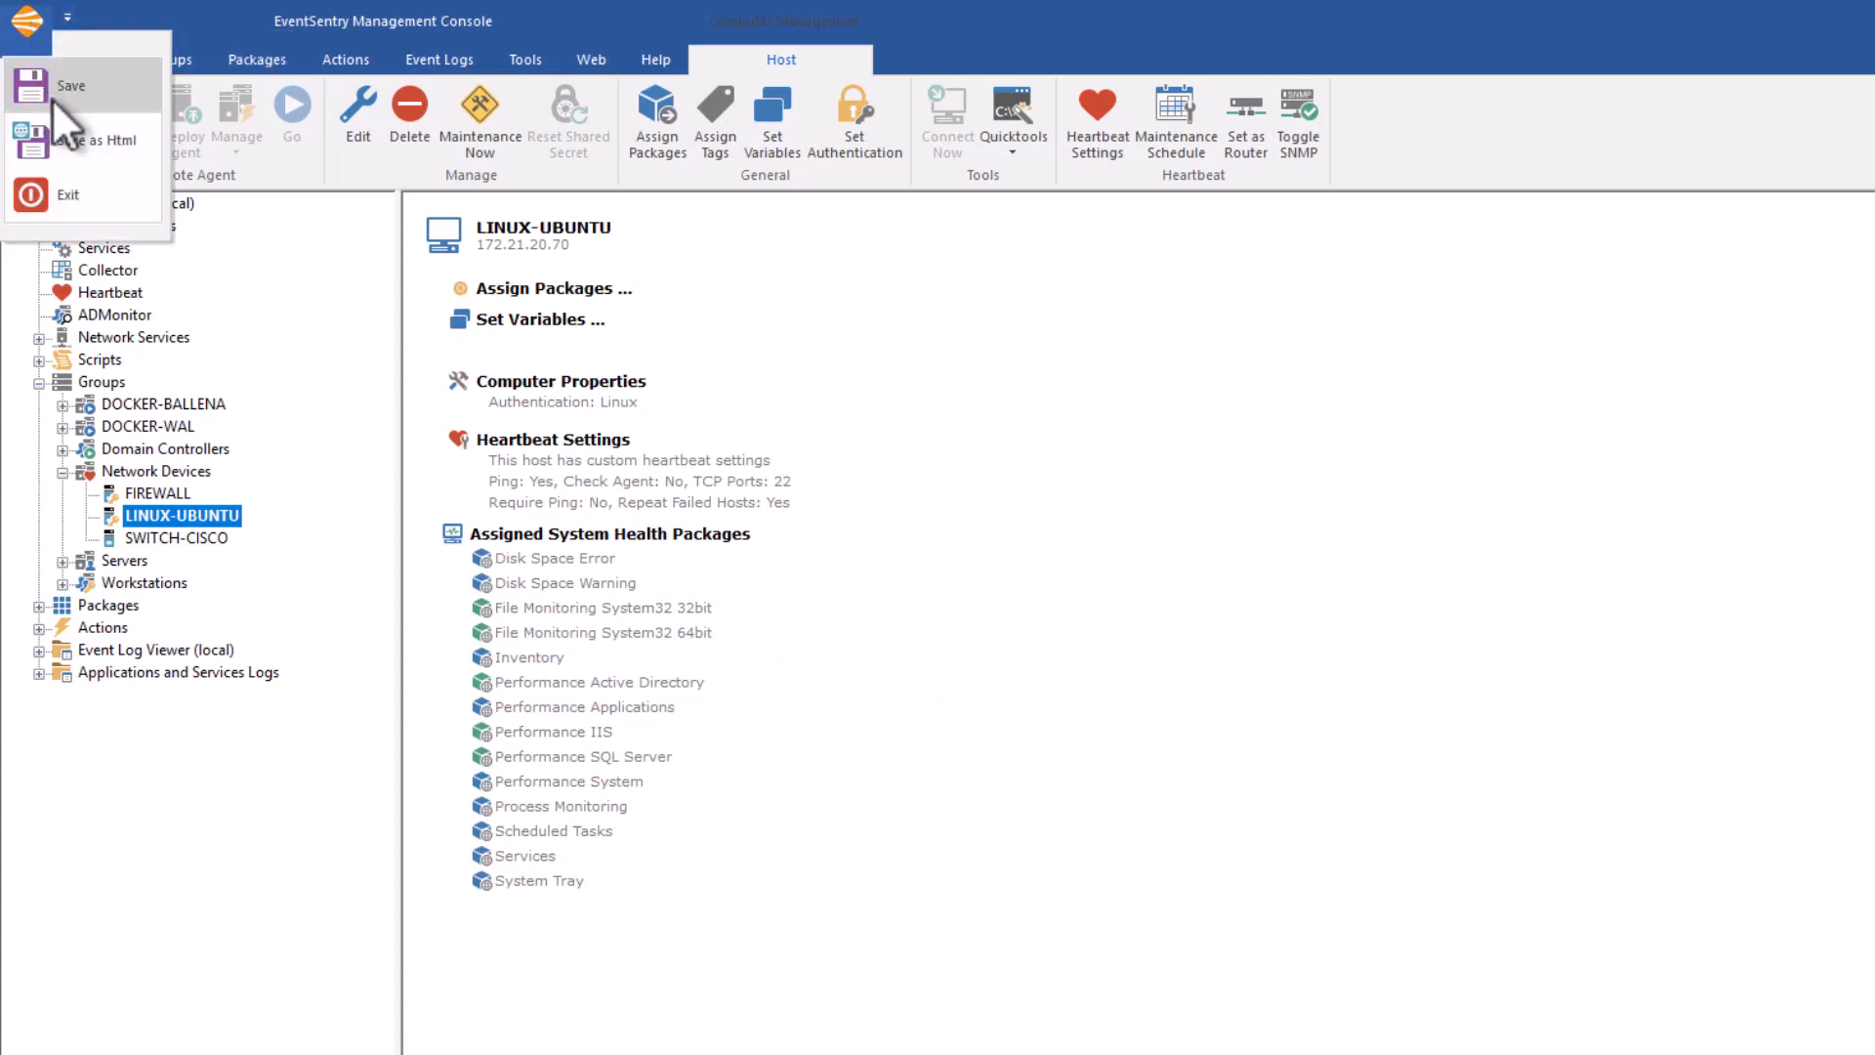
click(52, 98)
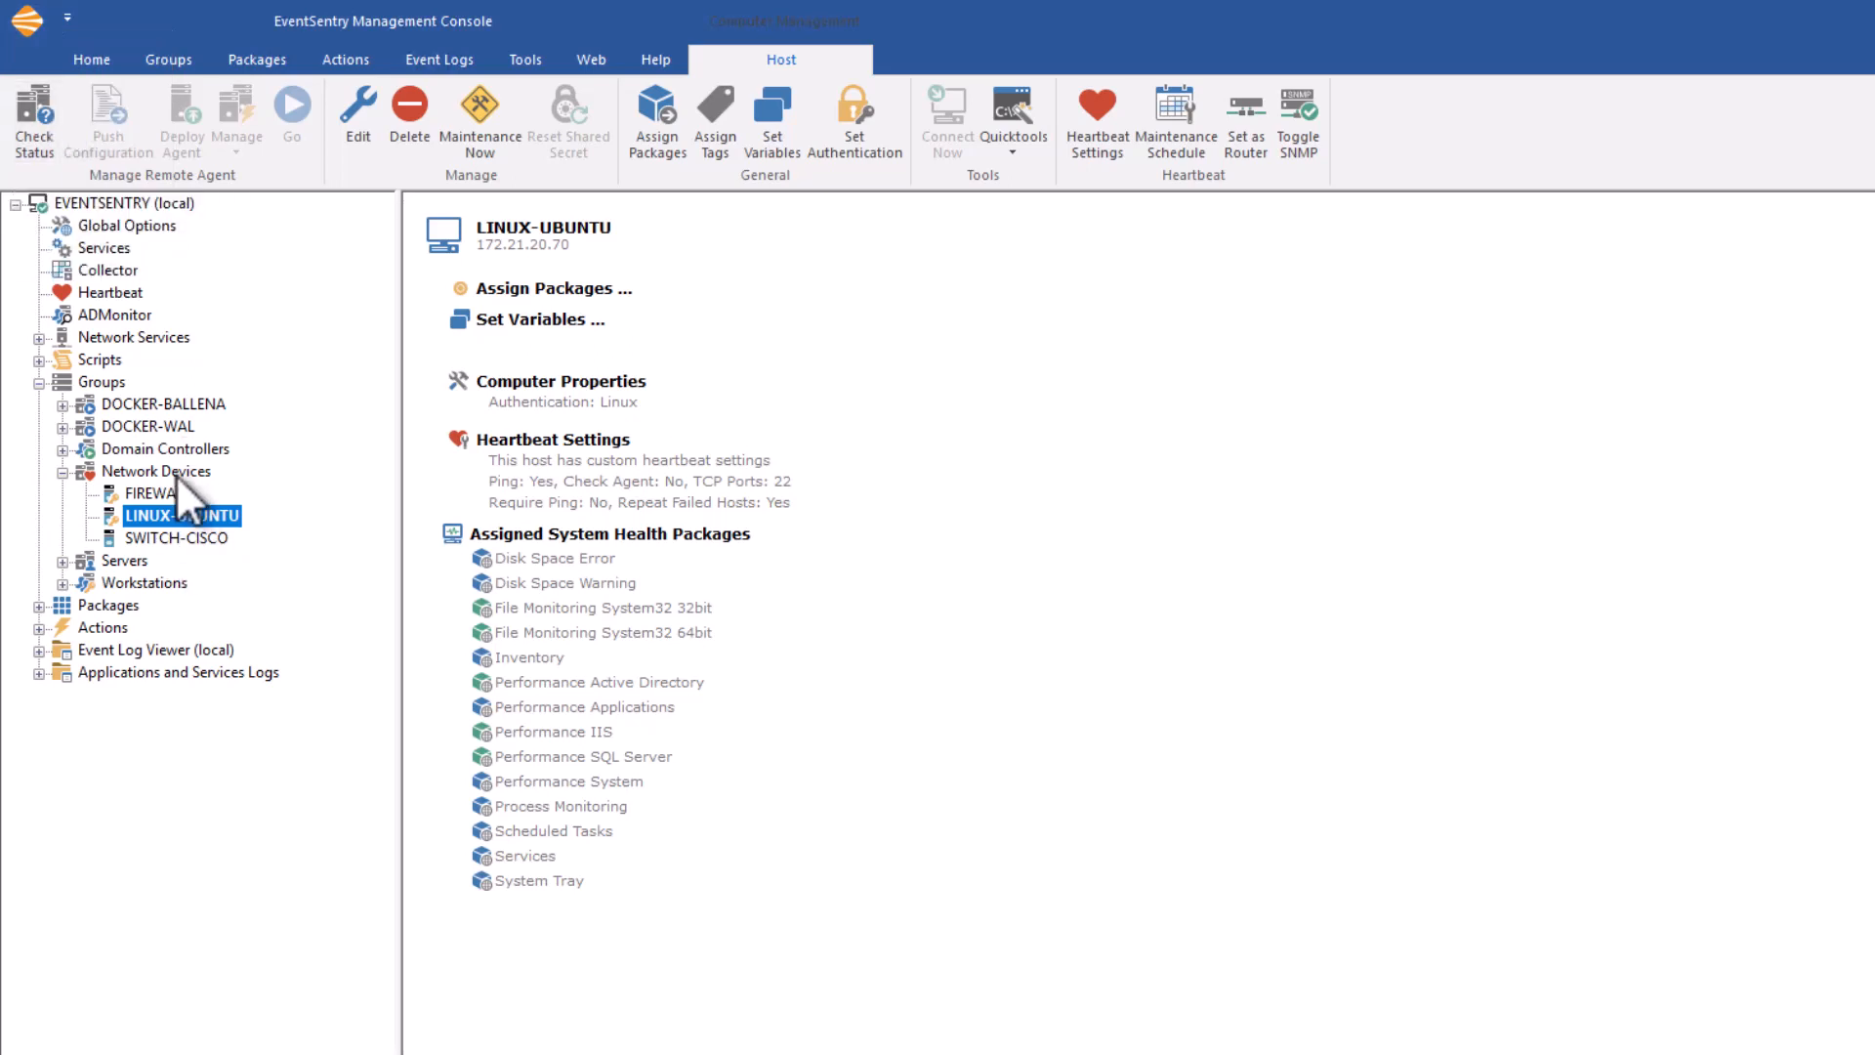
- Make SWITCH-CISCO inherit its heartbeat settings from the group, and return to the Network Devices group for another status check
click(172, 537)
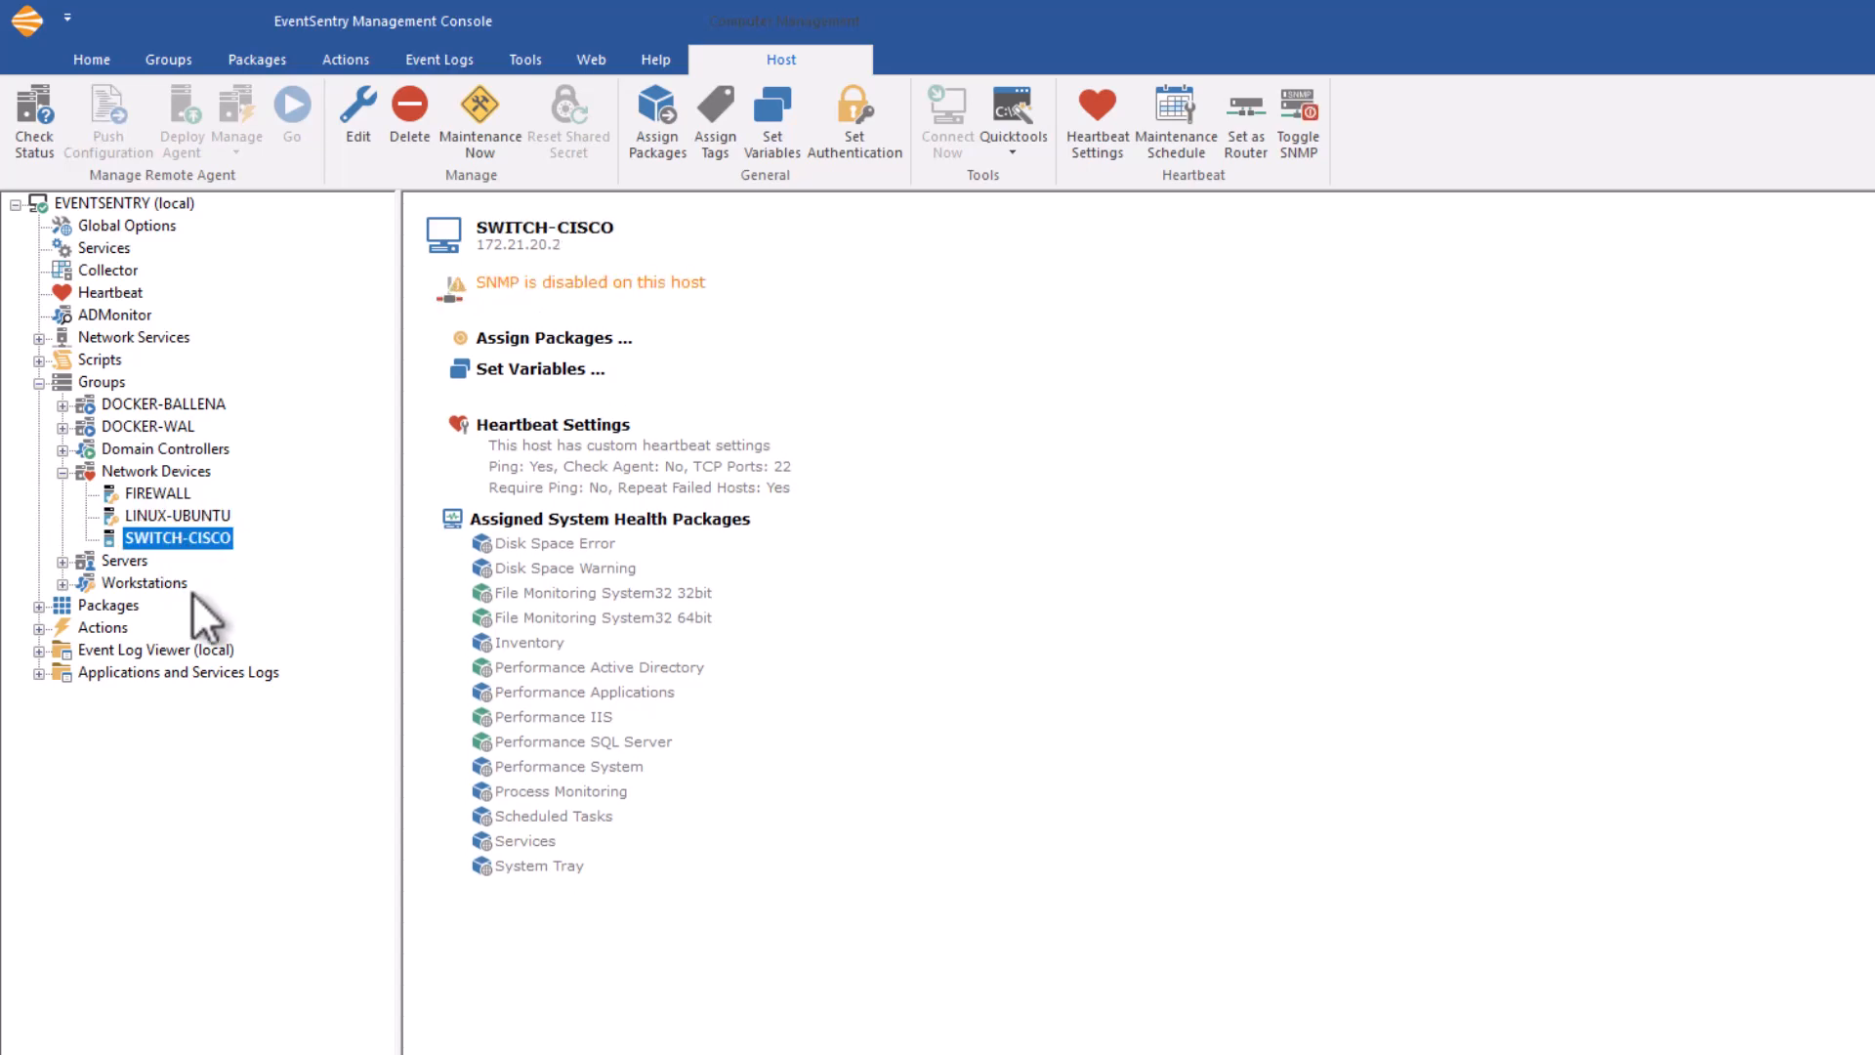
click(1094, 133)
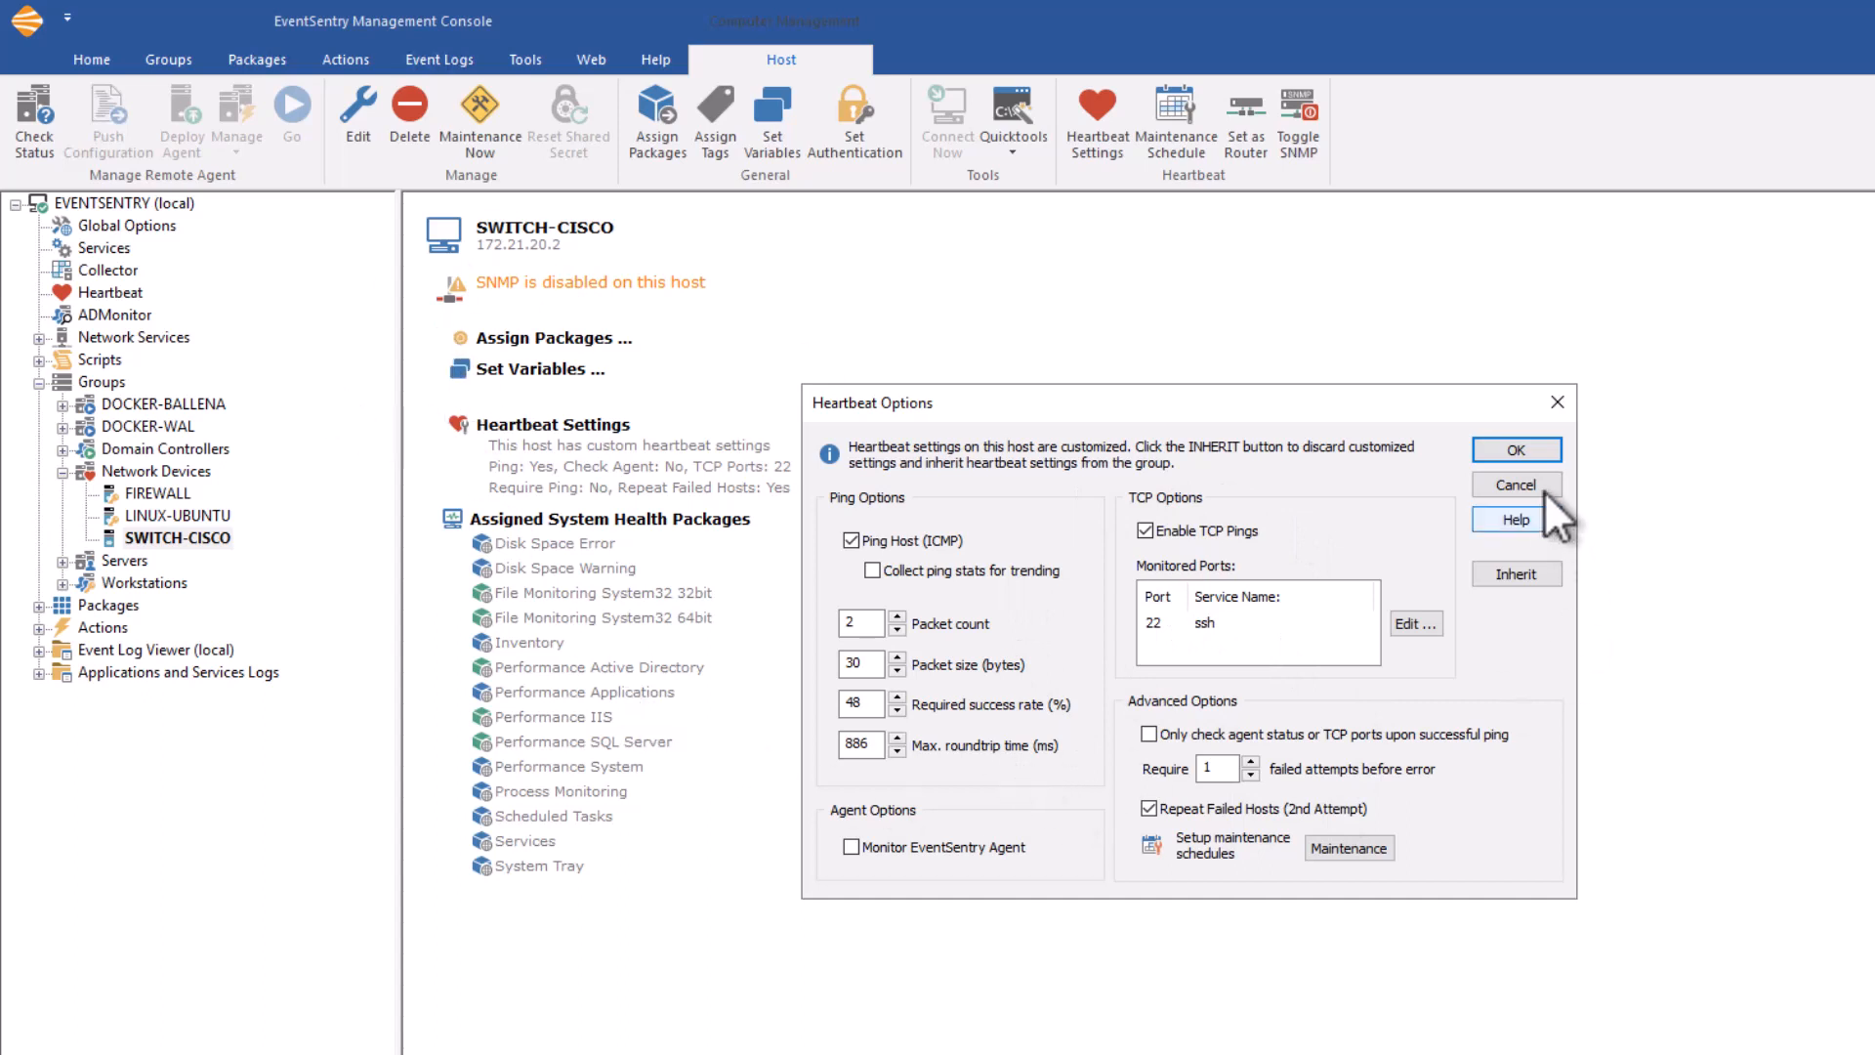
click(1514, 574)
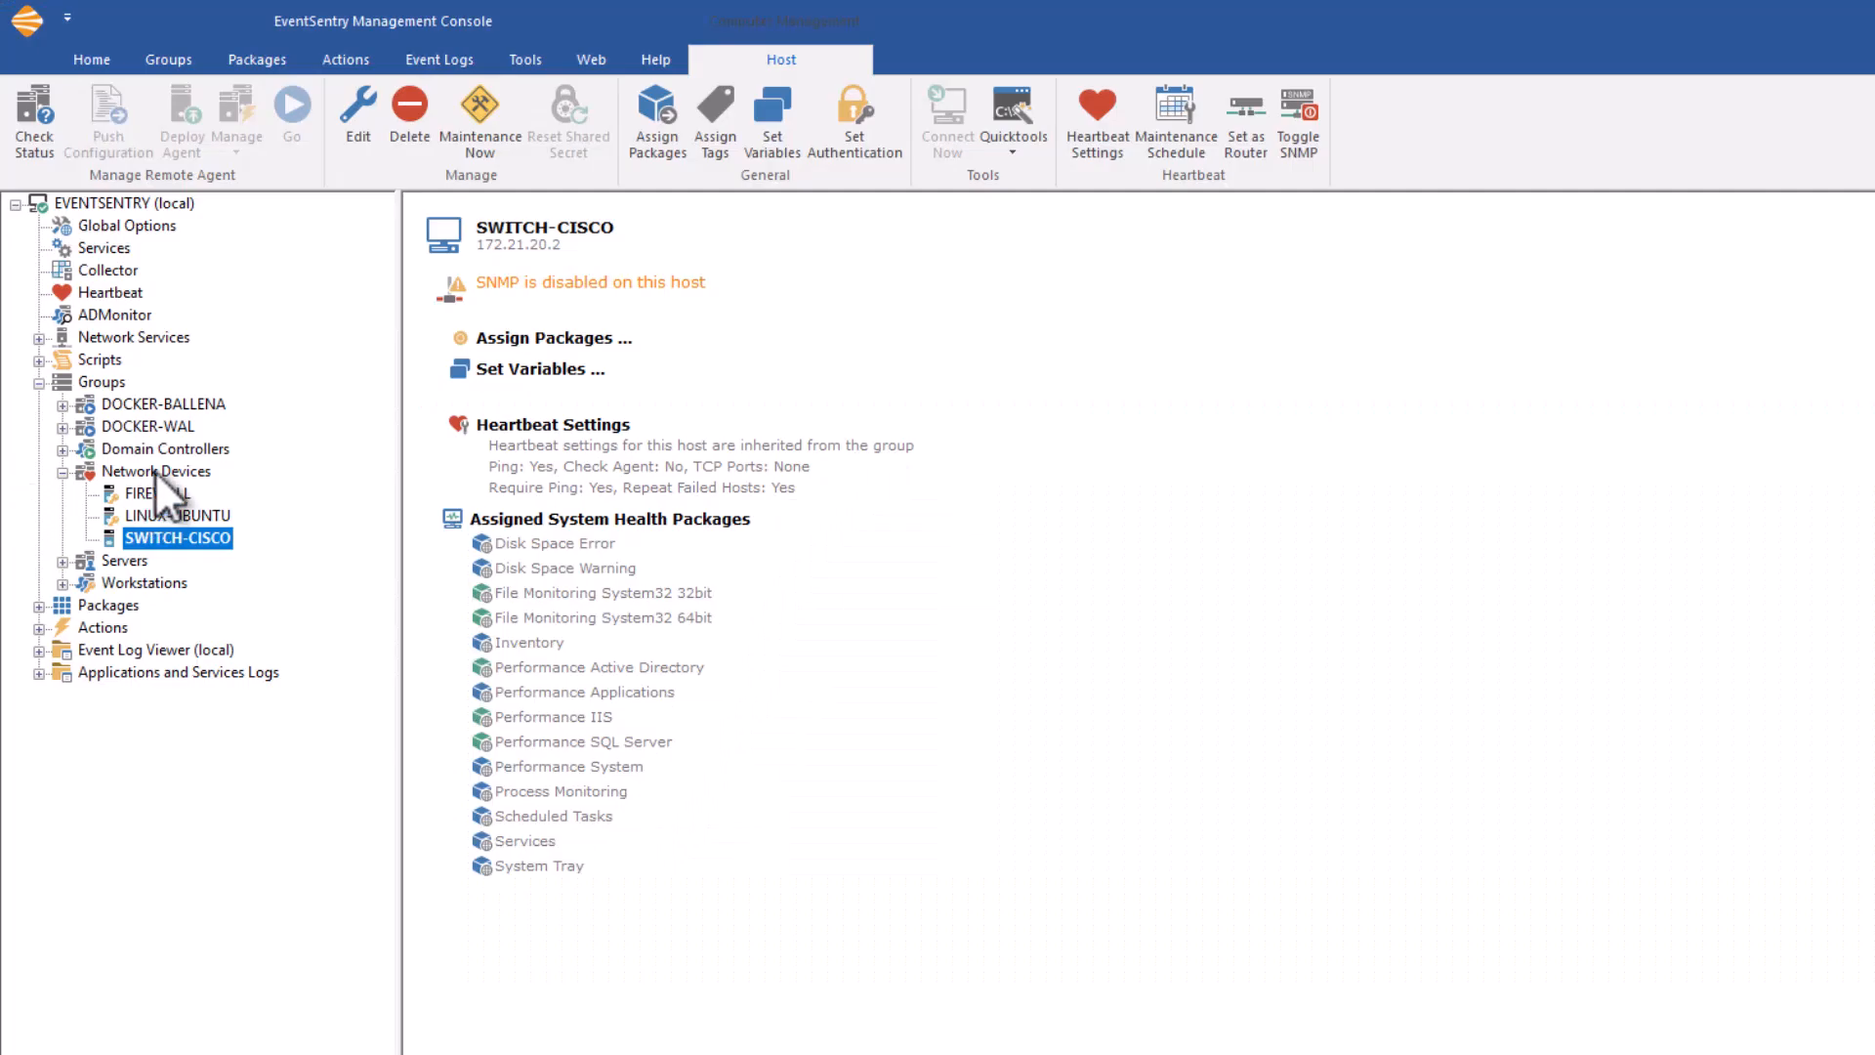
click(154, 471)
click(41, 113)
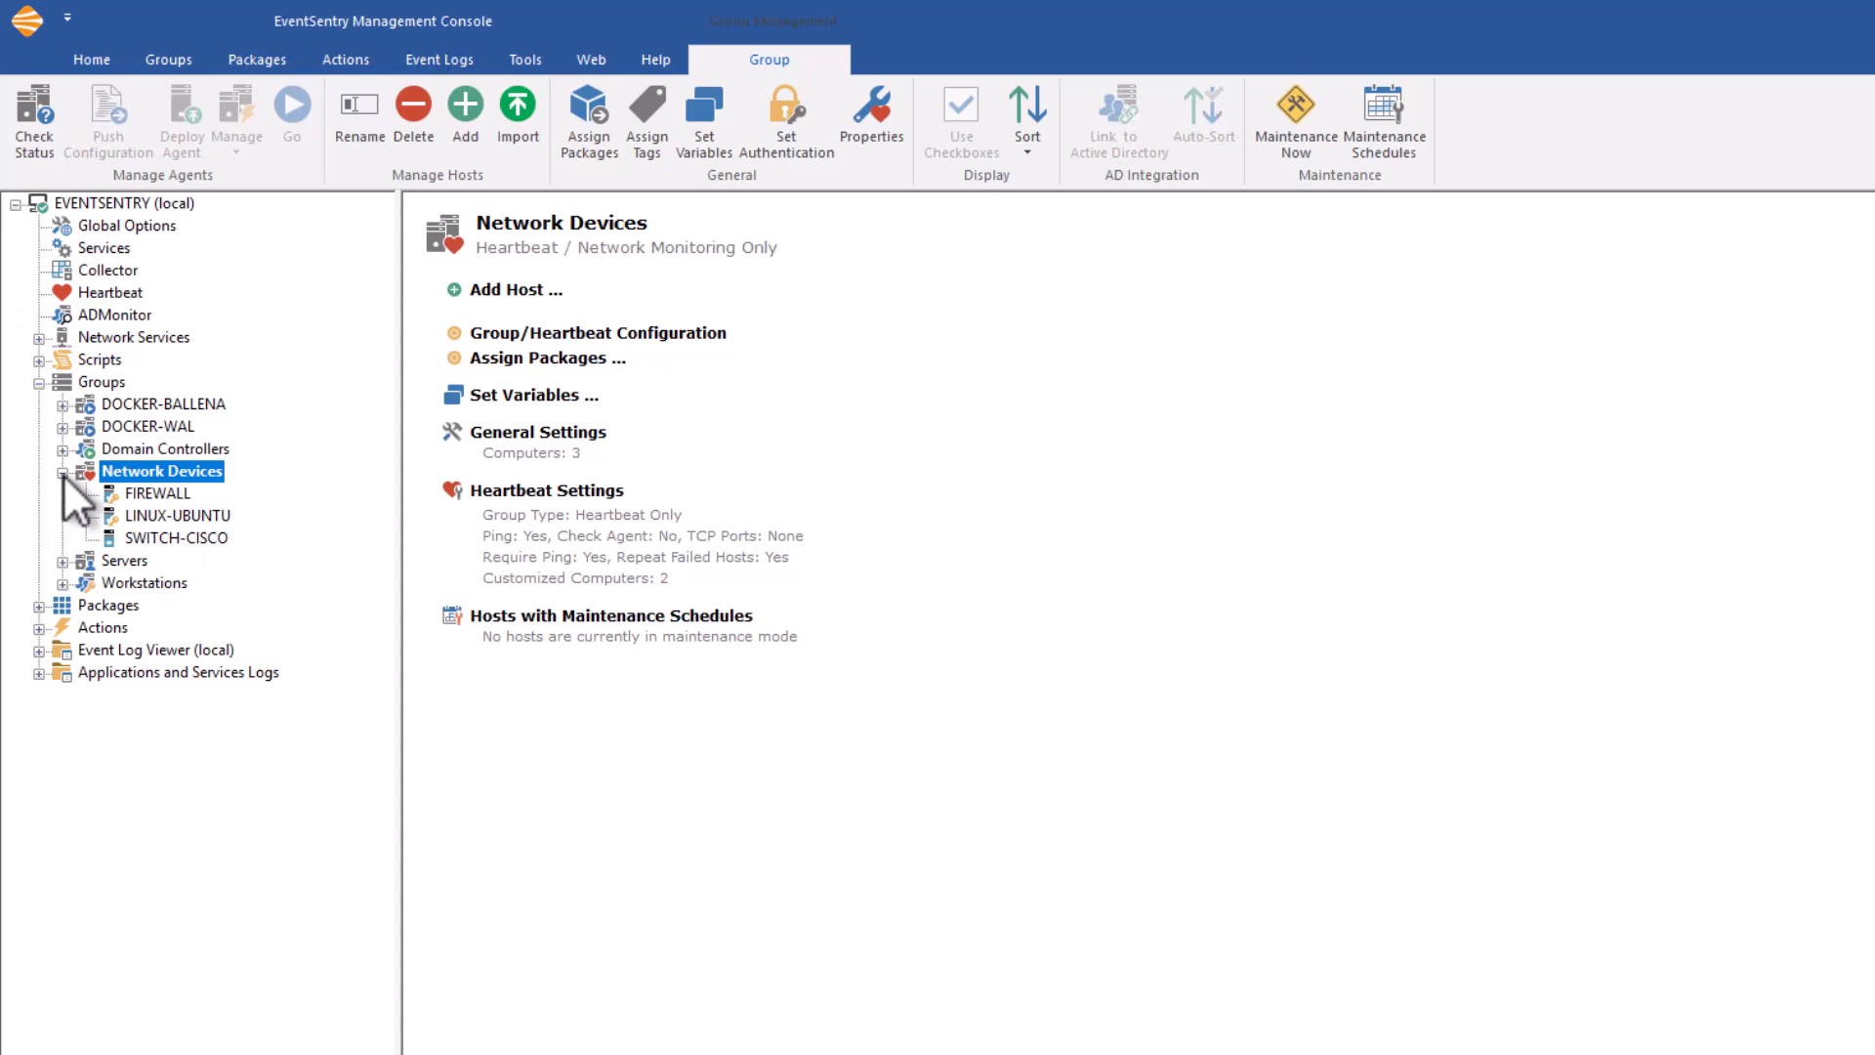
- Examine the group type and heartbeat settings of the Servers and Workstations groups, and the overview of the DOCKER-BALLENA group
click(61, 472)
click(108, 492)
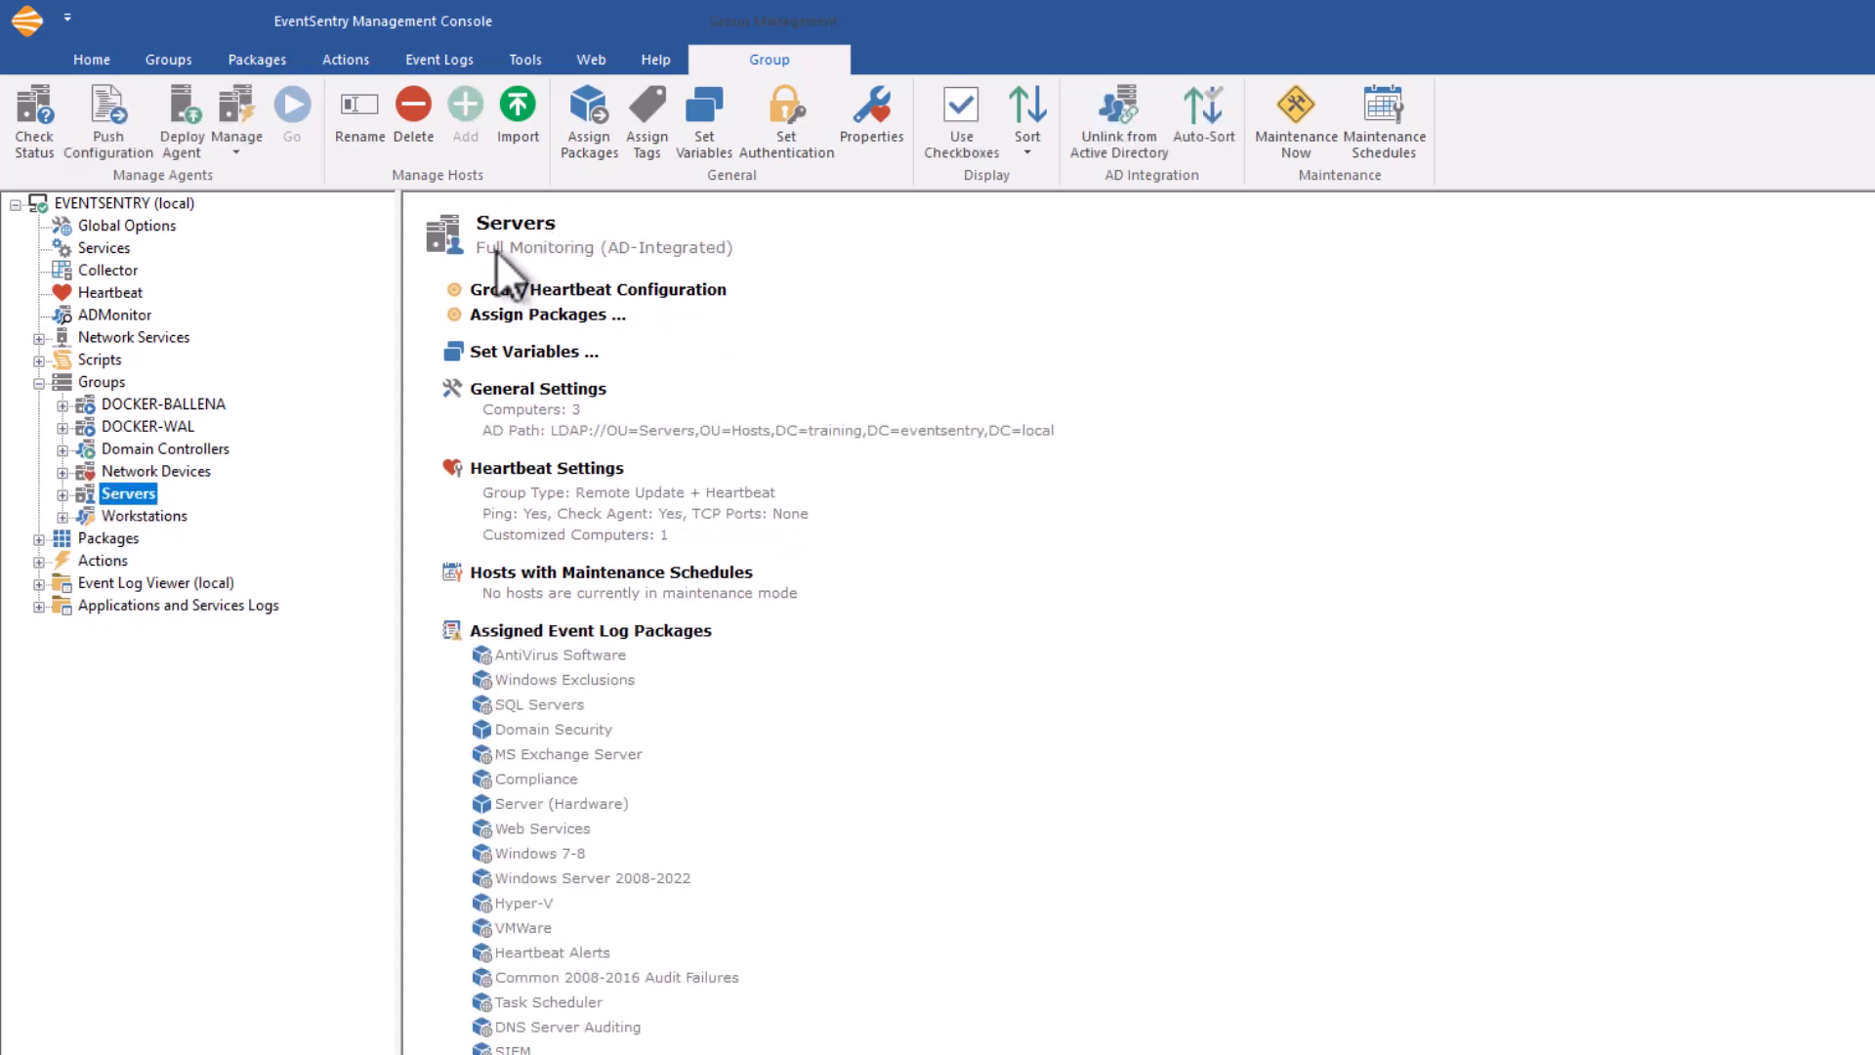
click(885, 117)
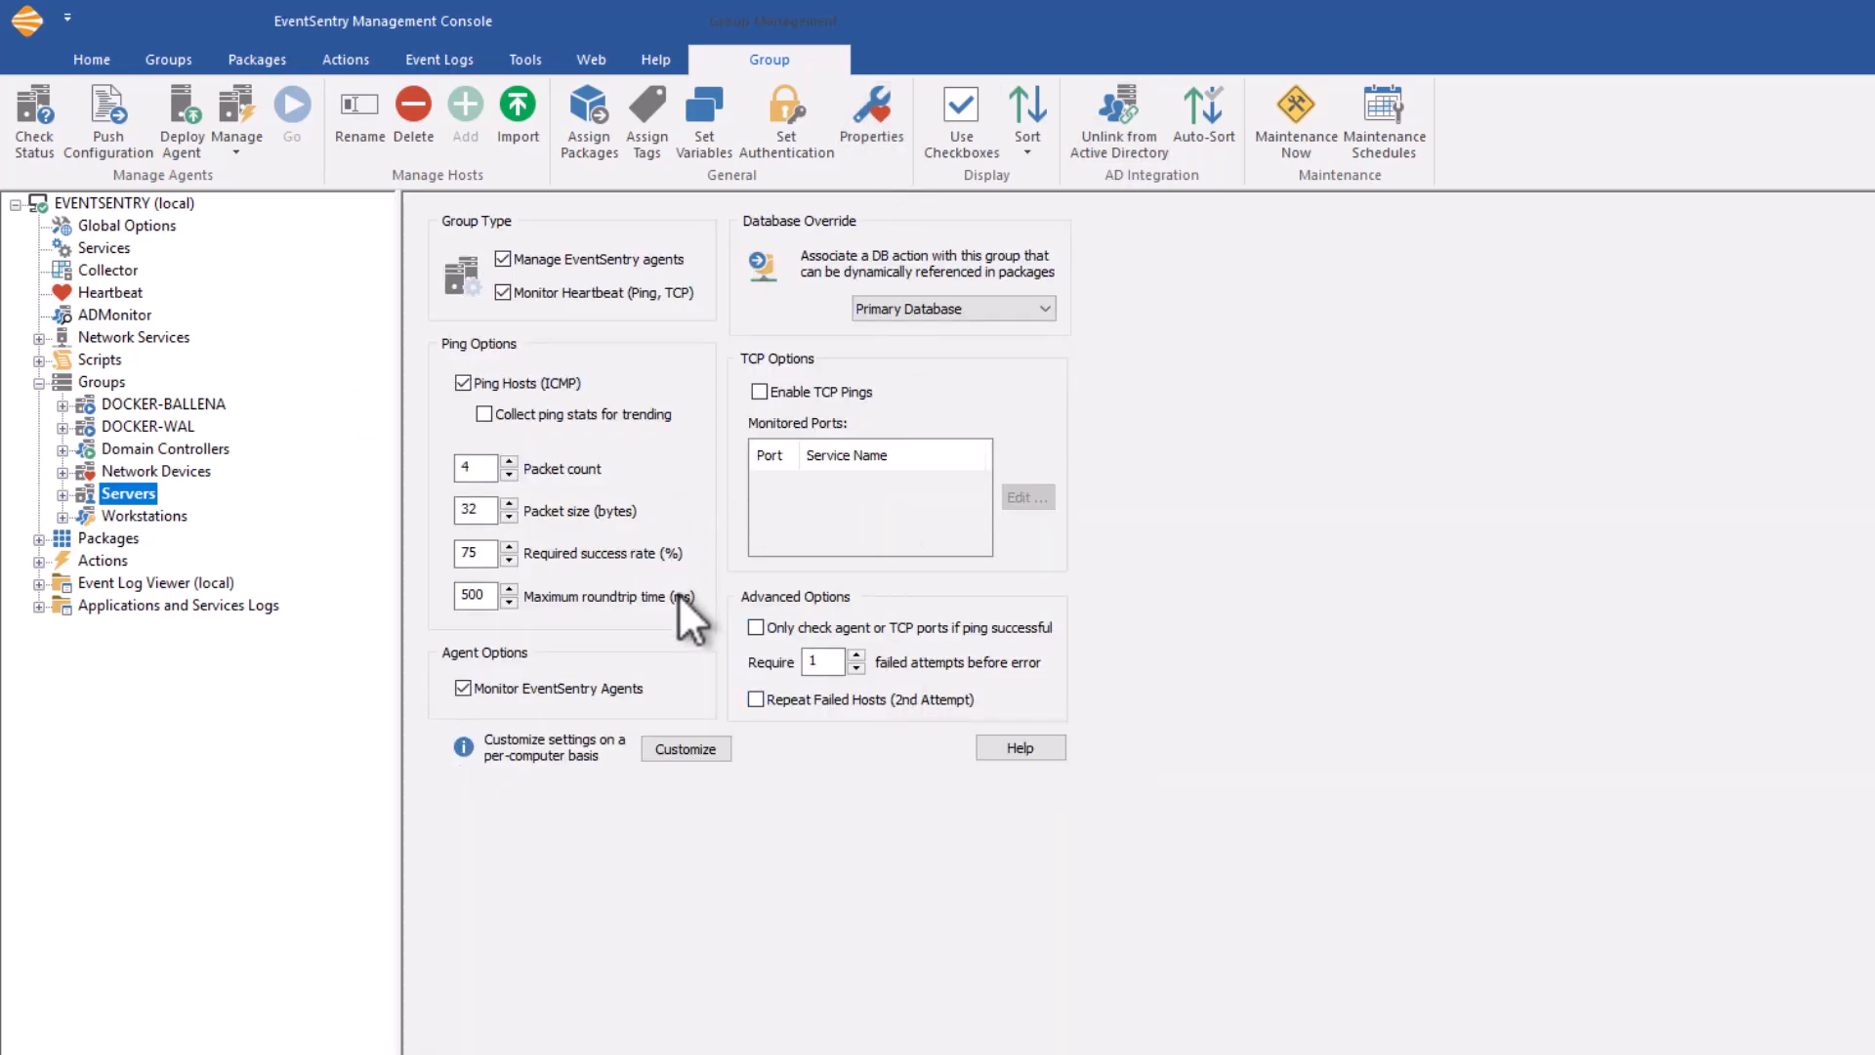
mouse_move(603, 256)
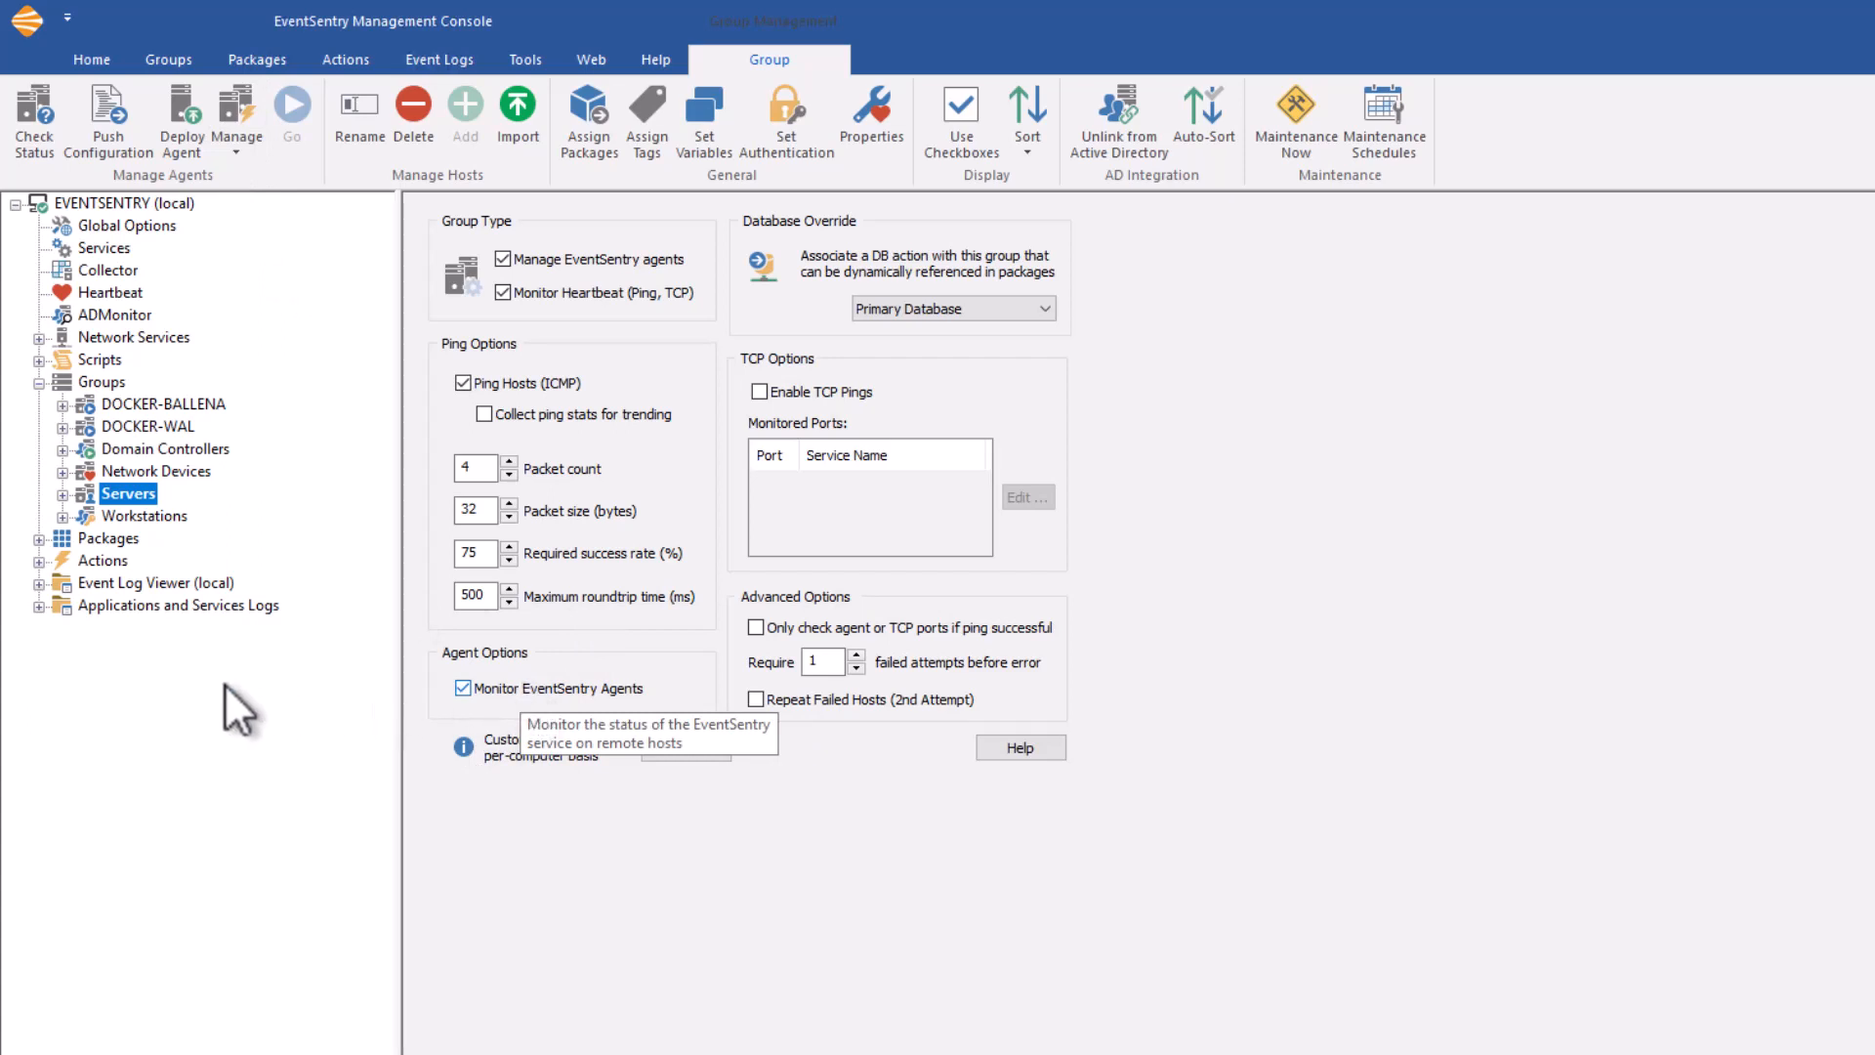
click(147, 515)
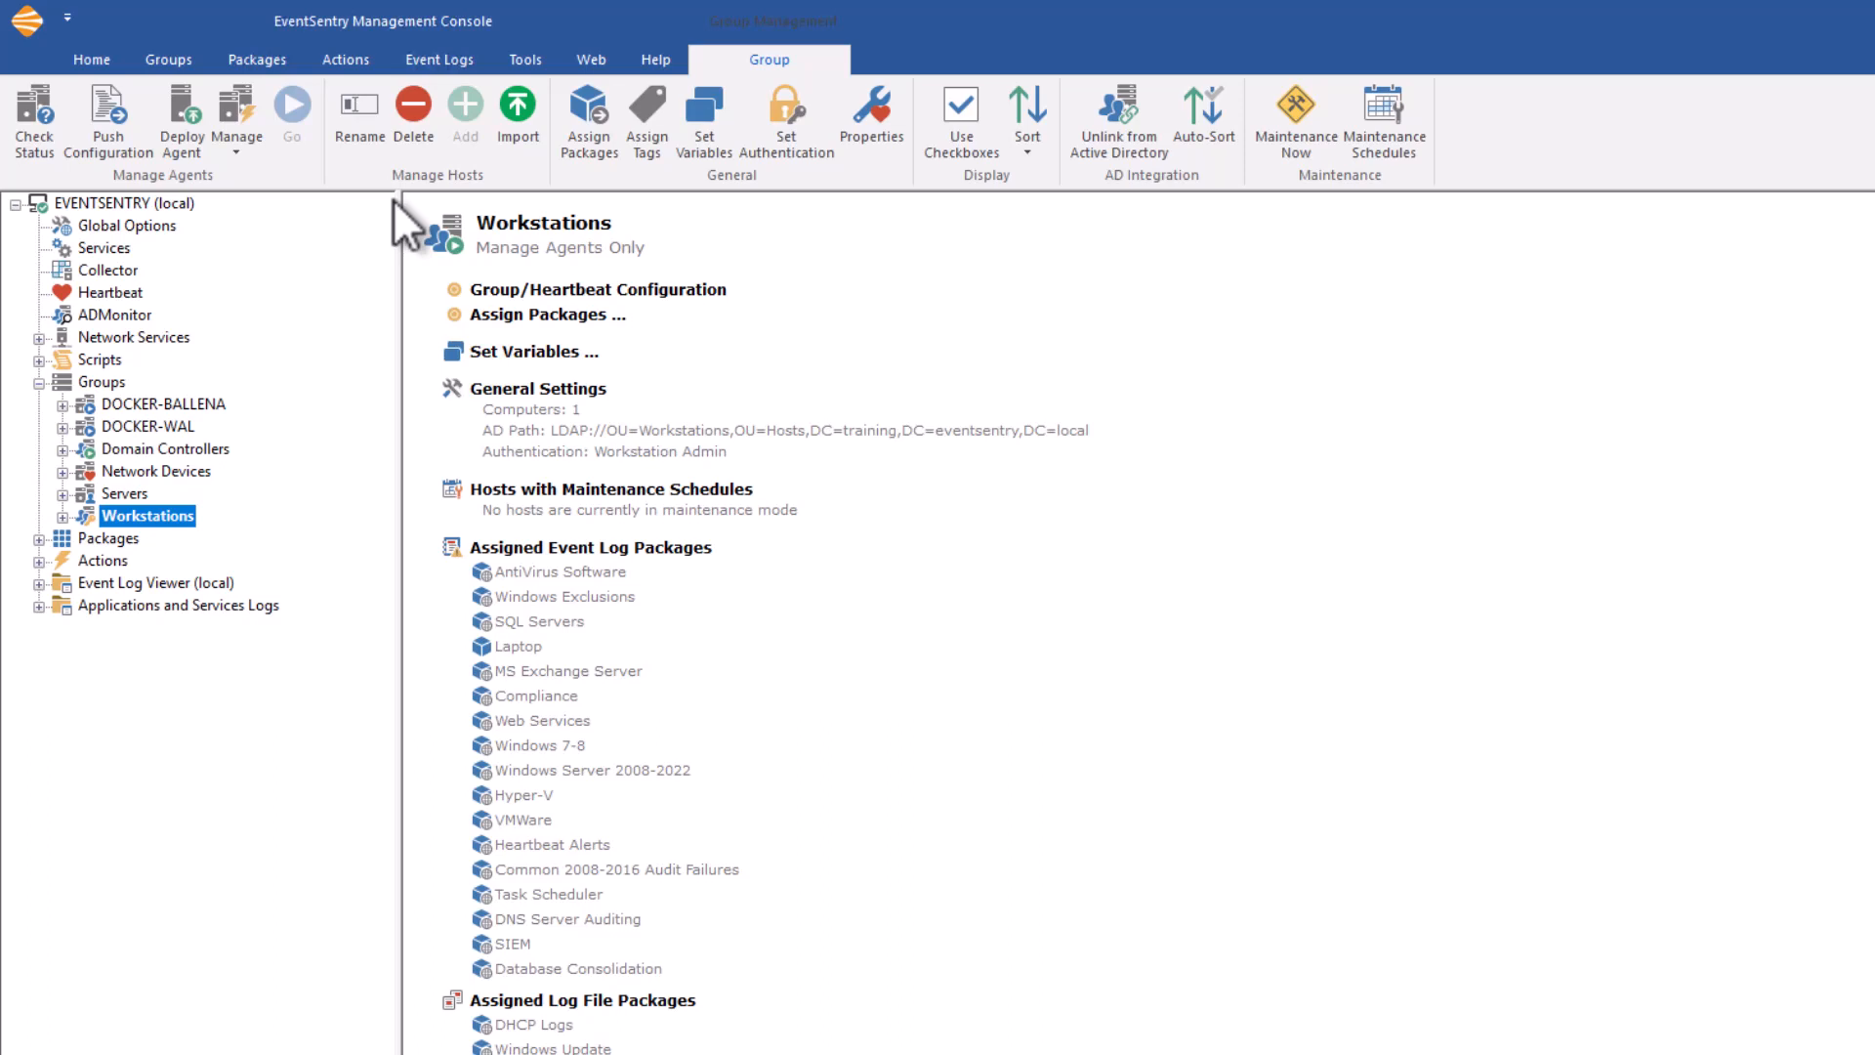
click(875, 127)
mouse_move(506, 262)
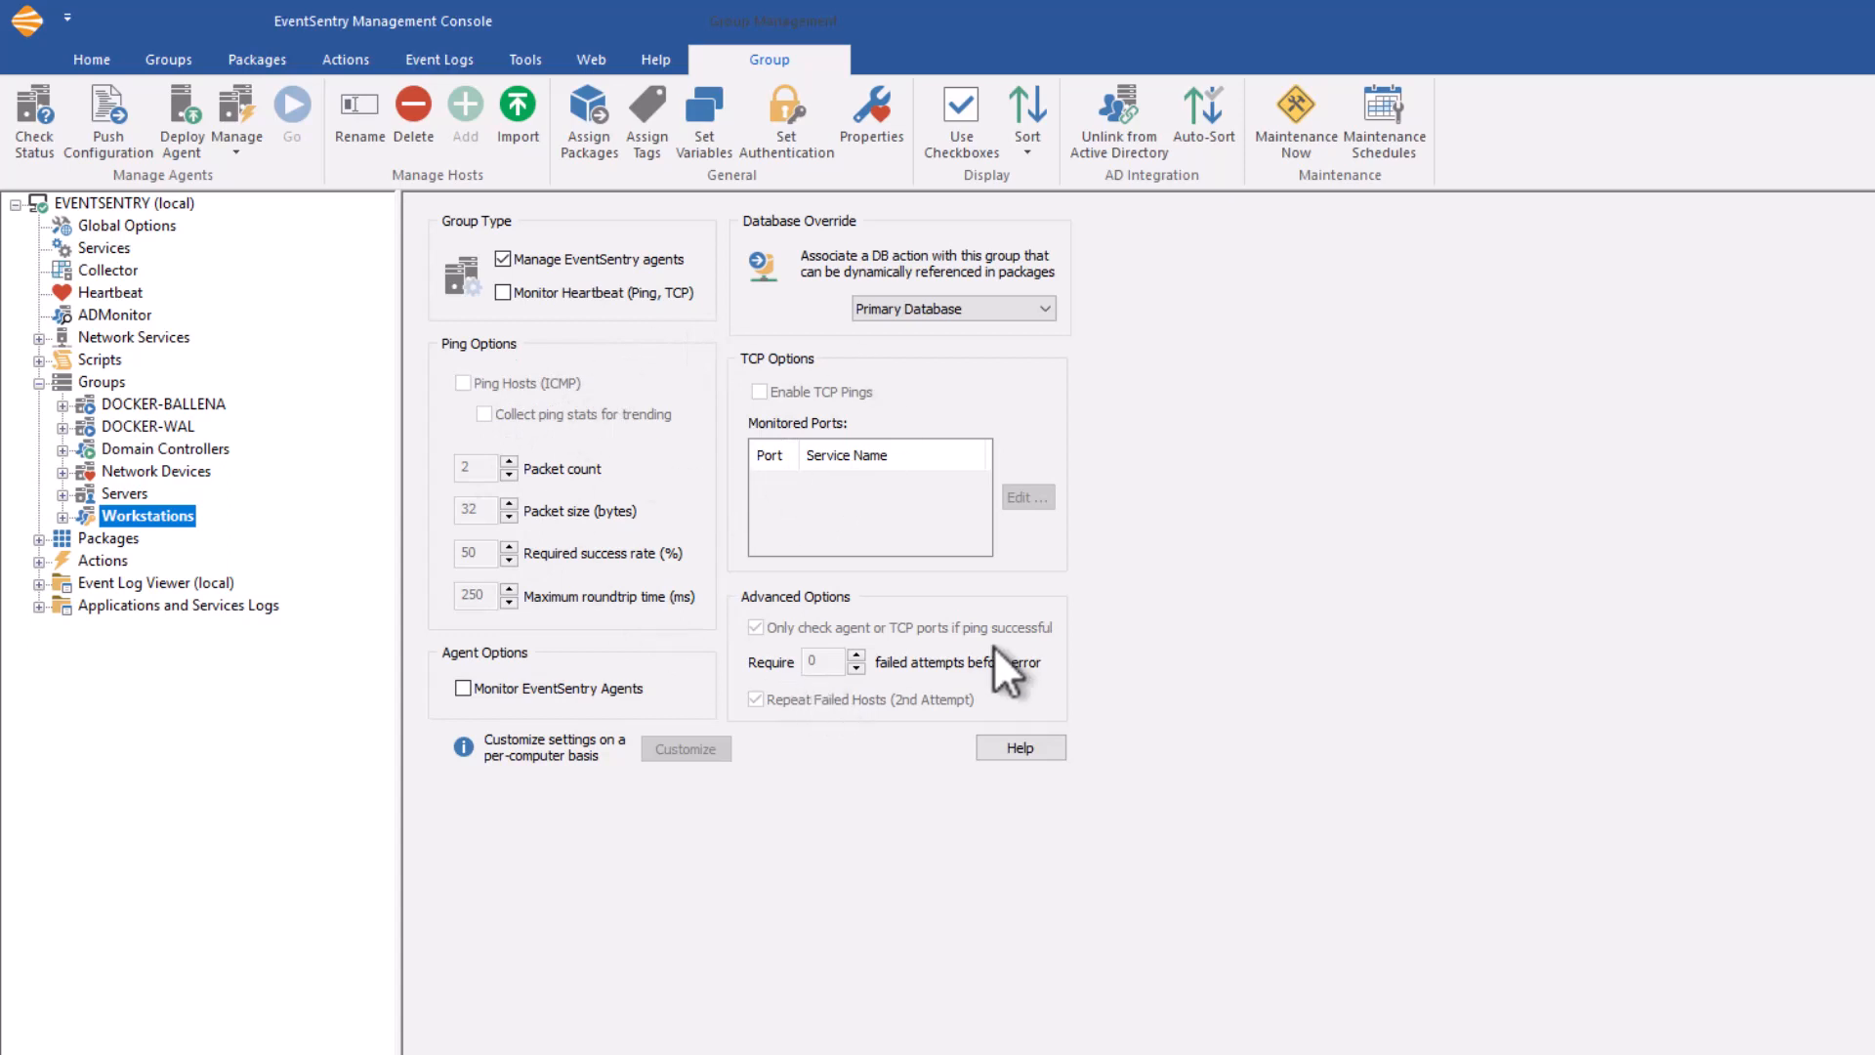
click(125, 407)
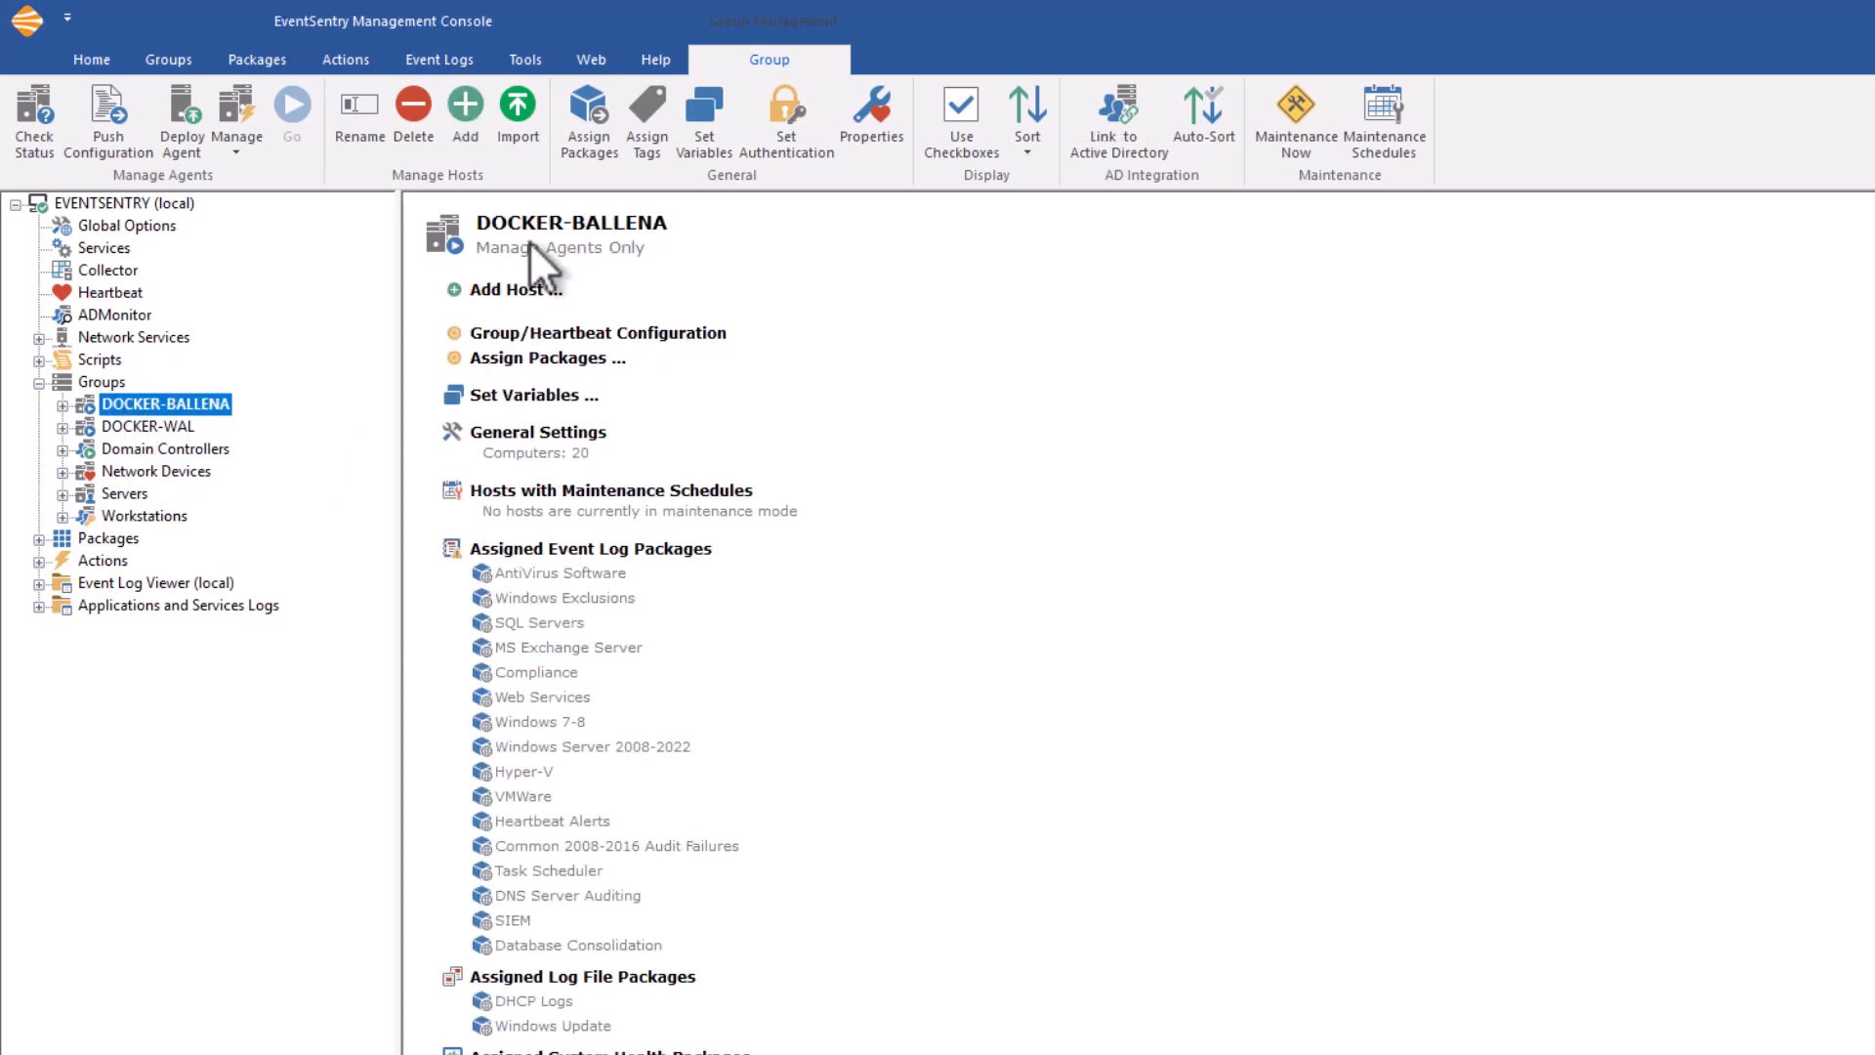
- Examine the group type and heartbeat options of the DOCKER-BALLENA group and the hosts in the Servers group
click(865, 107)
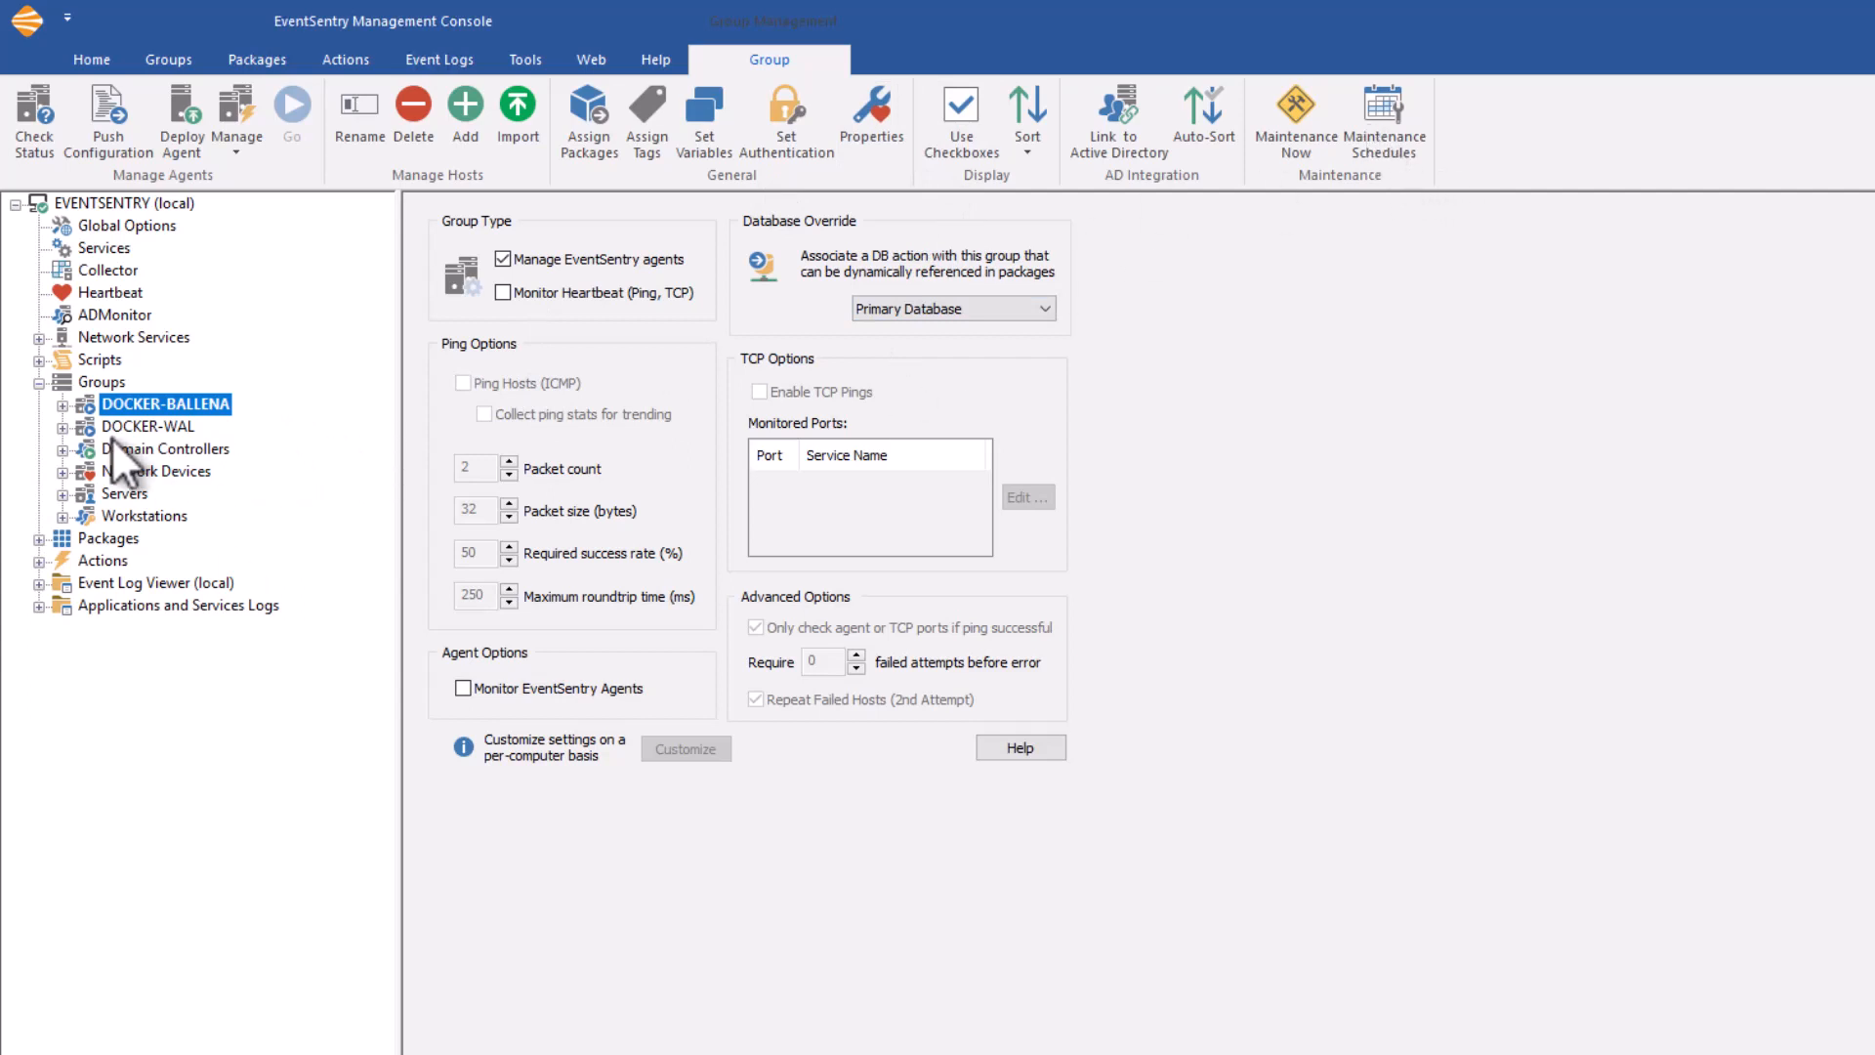
click(64, 495)
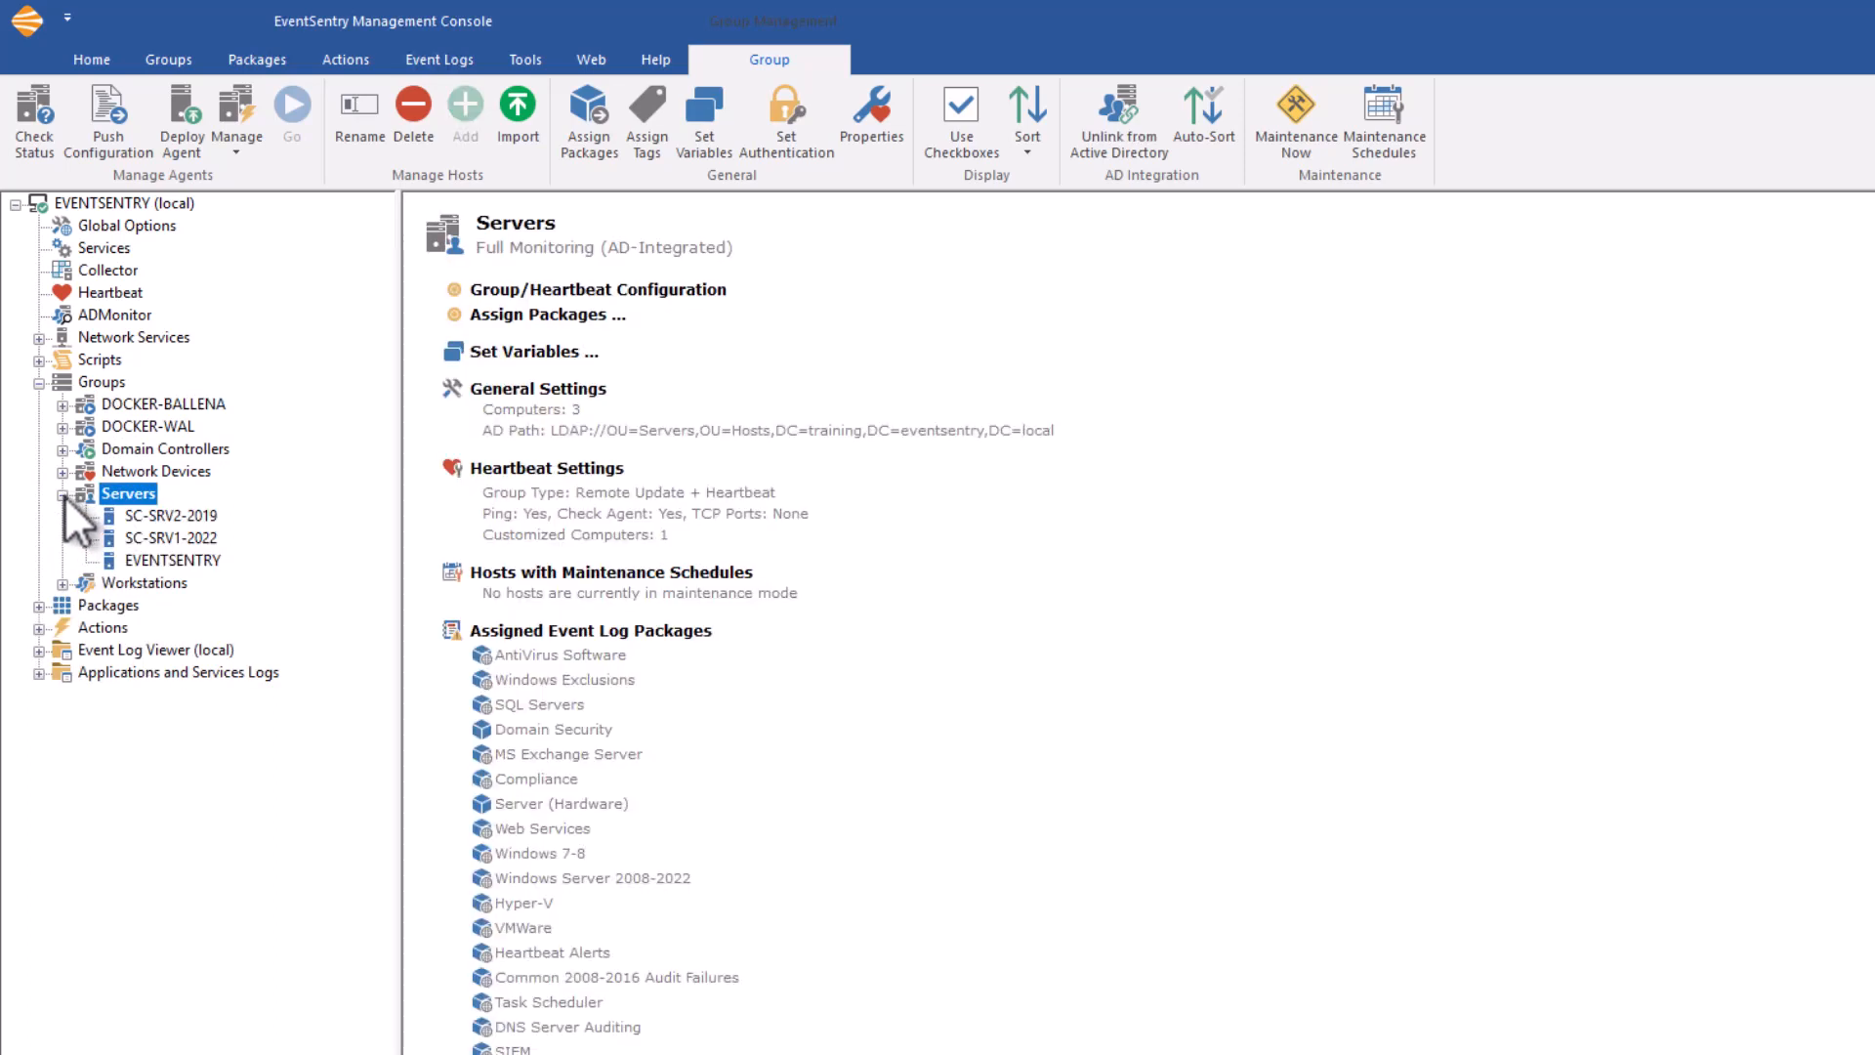
- Add a regular maintenance schedule for the FIREWALL host in Network Devices, from 6/9/2023 8:00 AM to 6/9/2023 10:00 AM
click(64, 471)
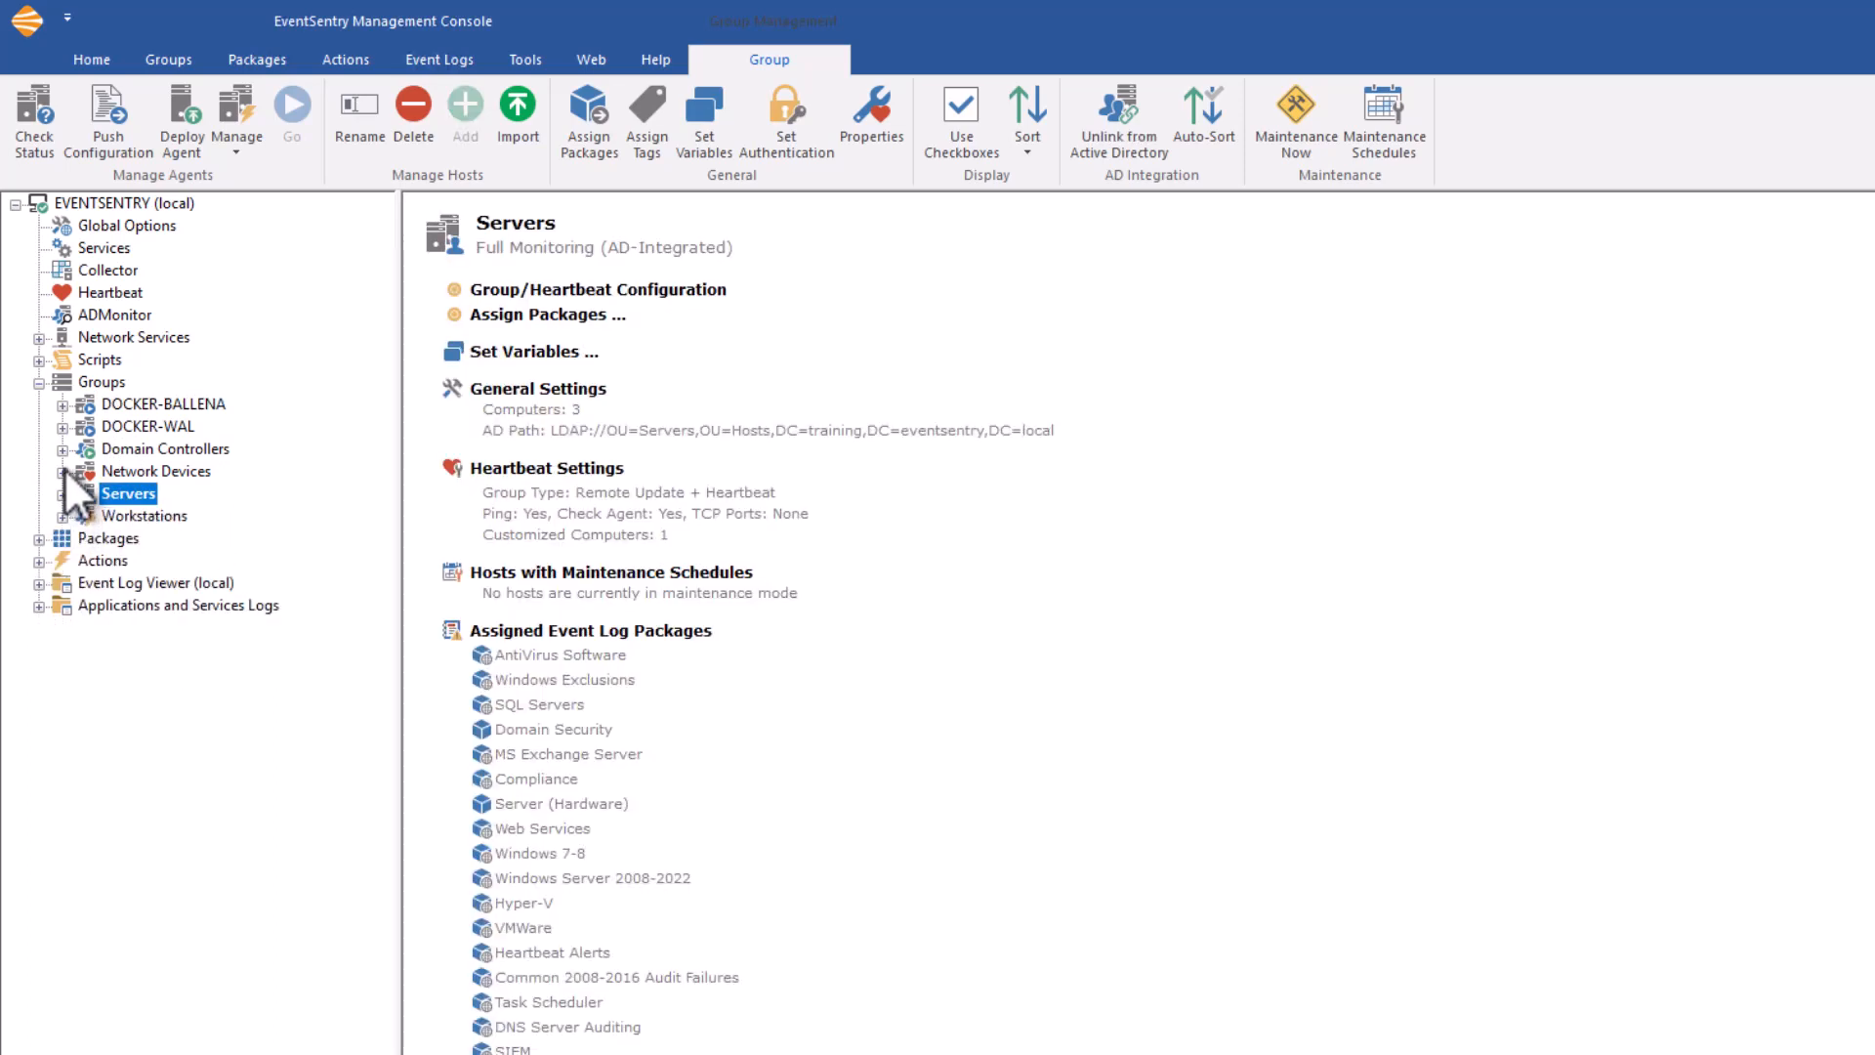
click(147, 494)
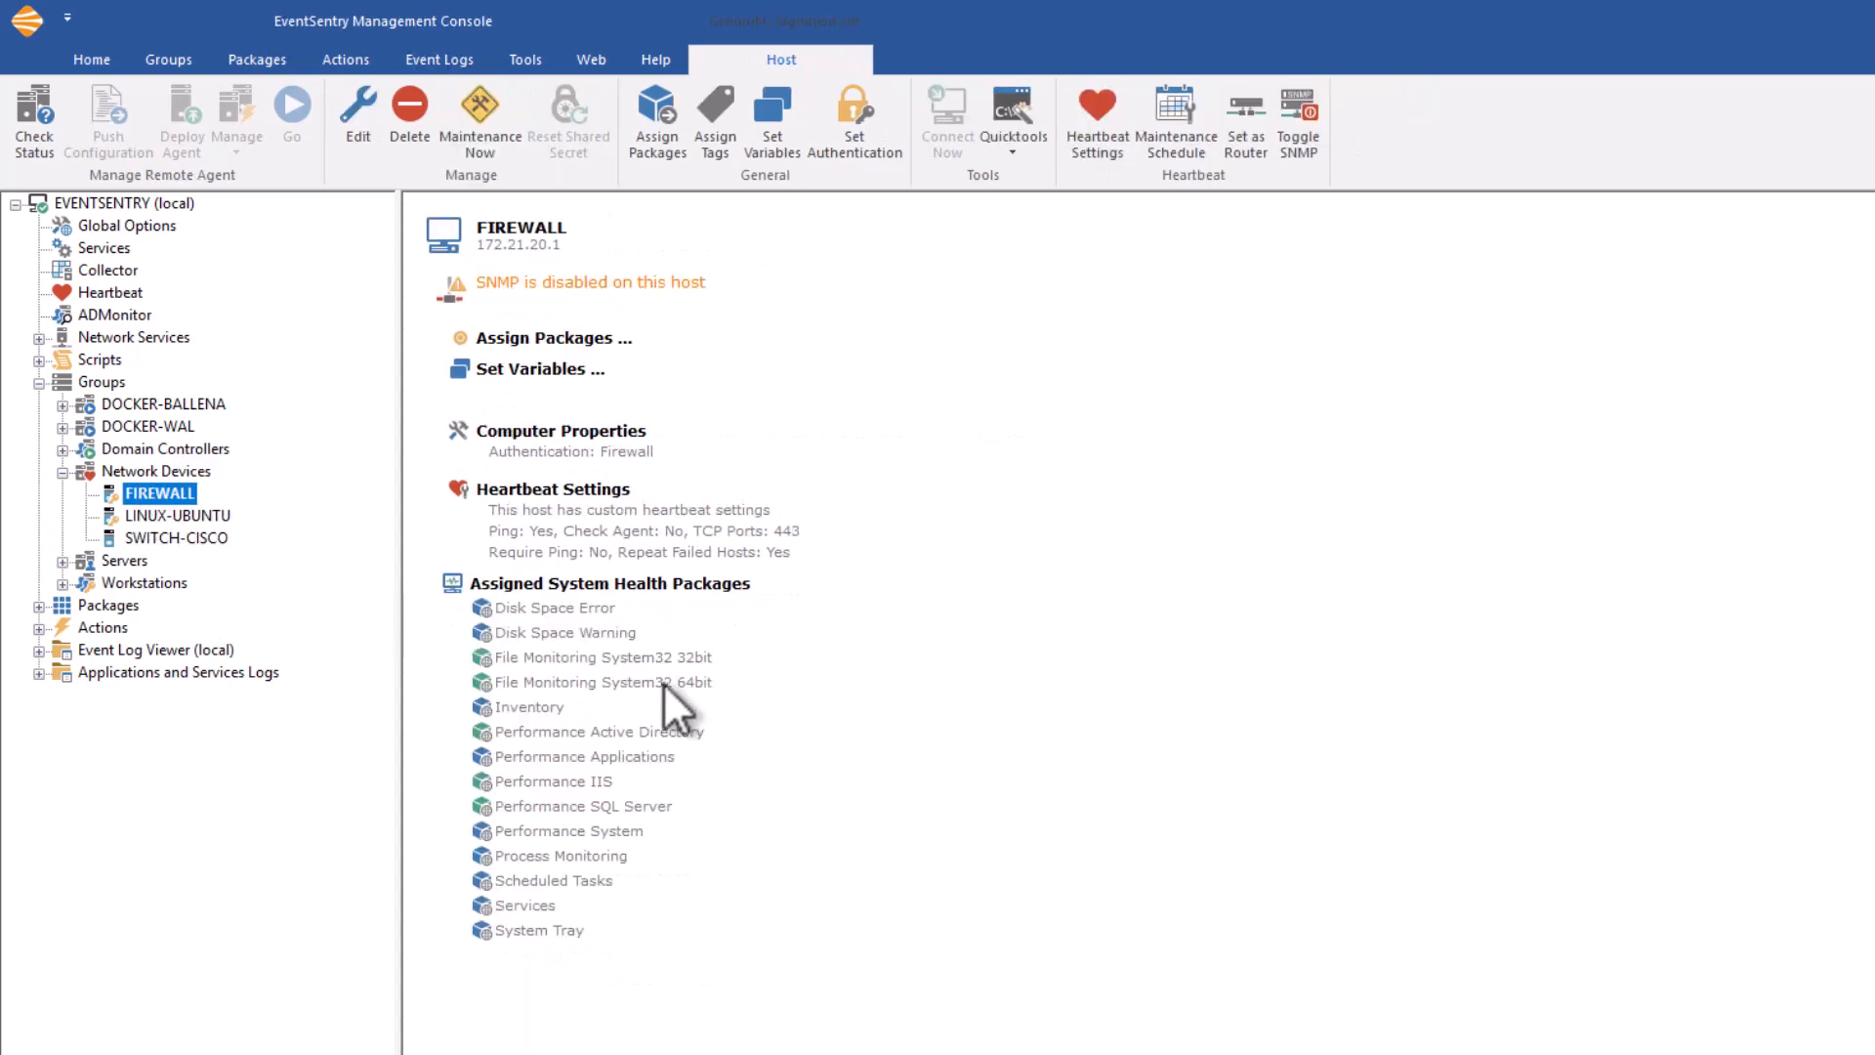
click(1180, 115)
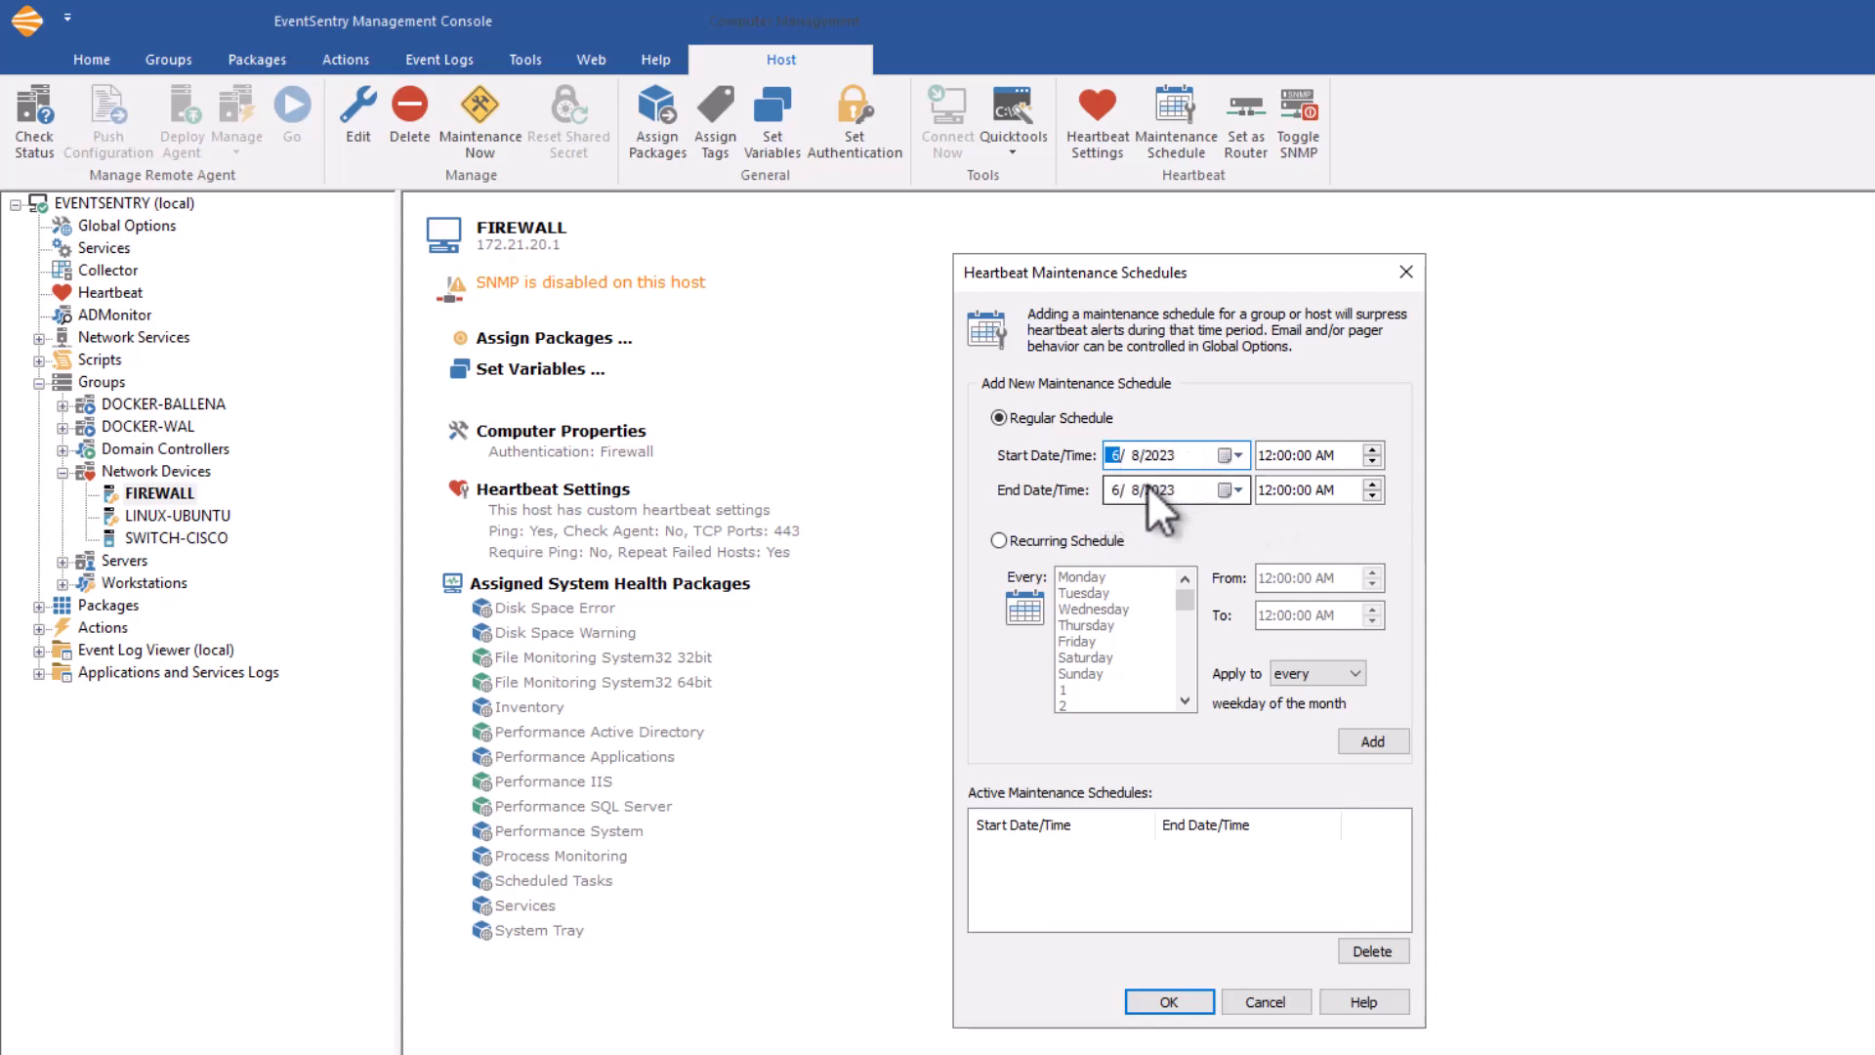
click(1234, 454)
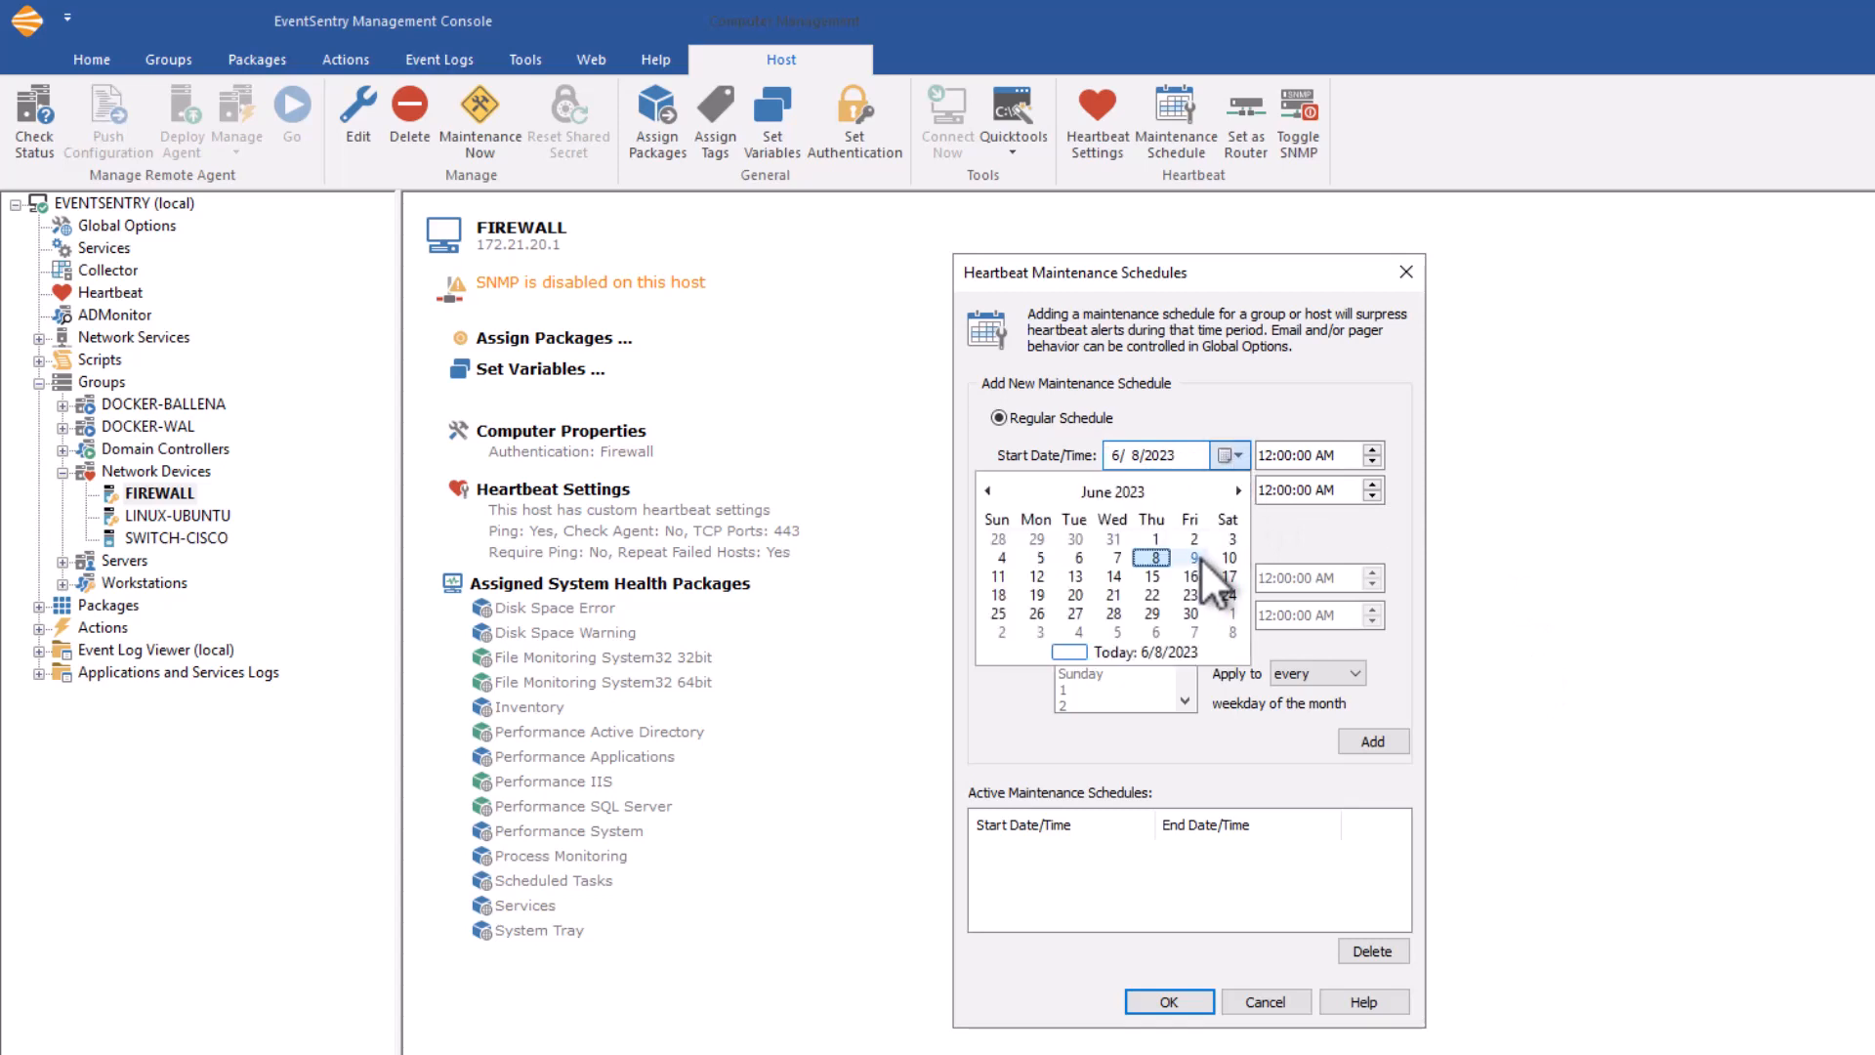
click(1194, 558)
click(1236, 489)
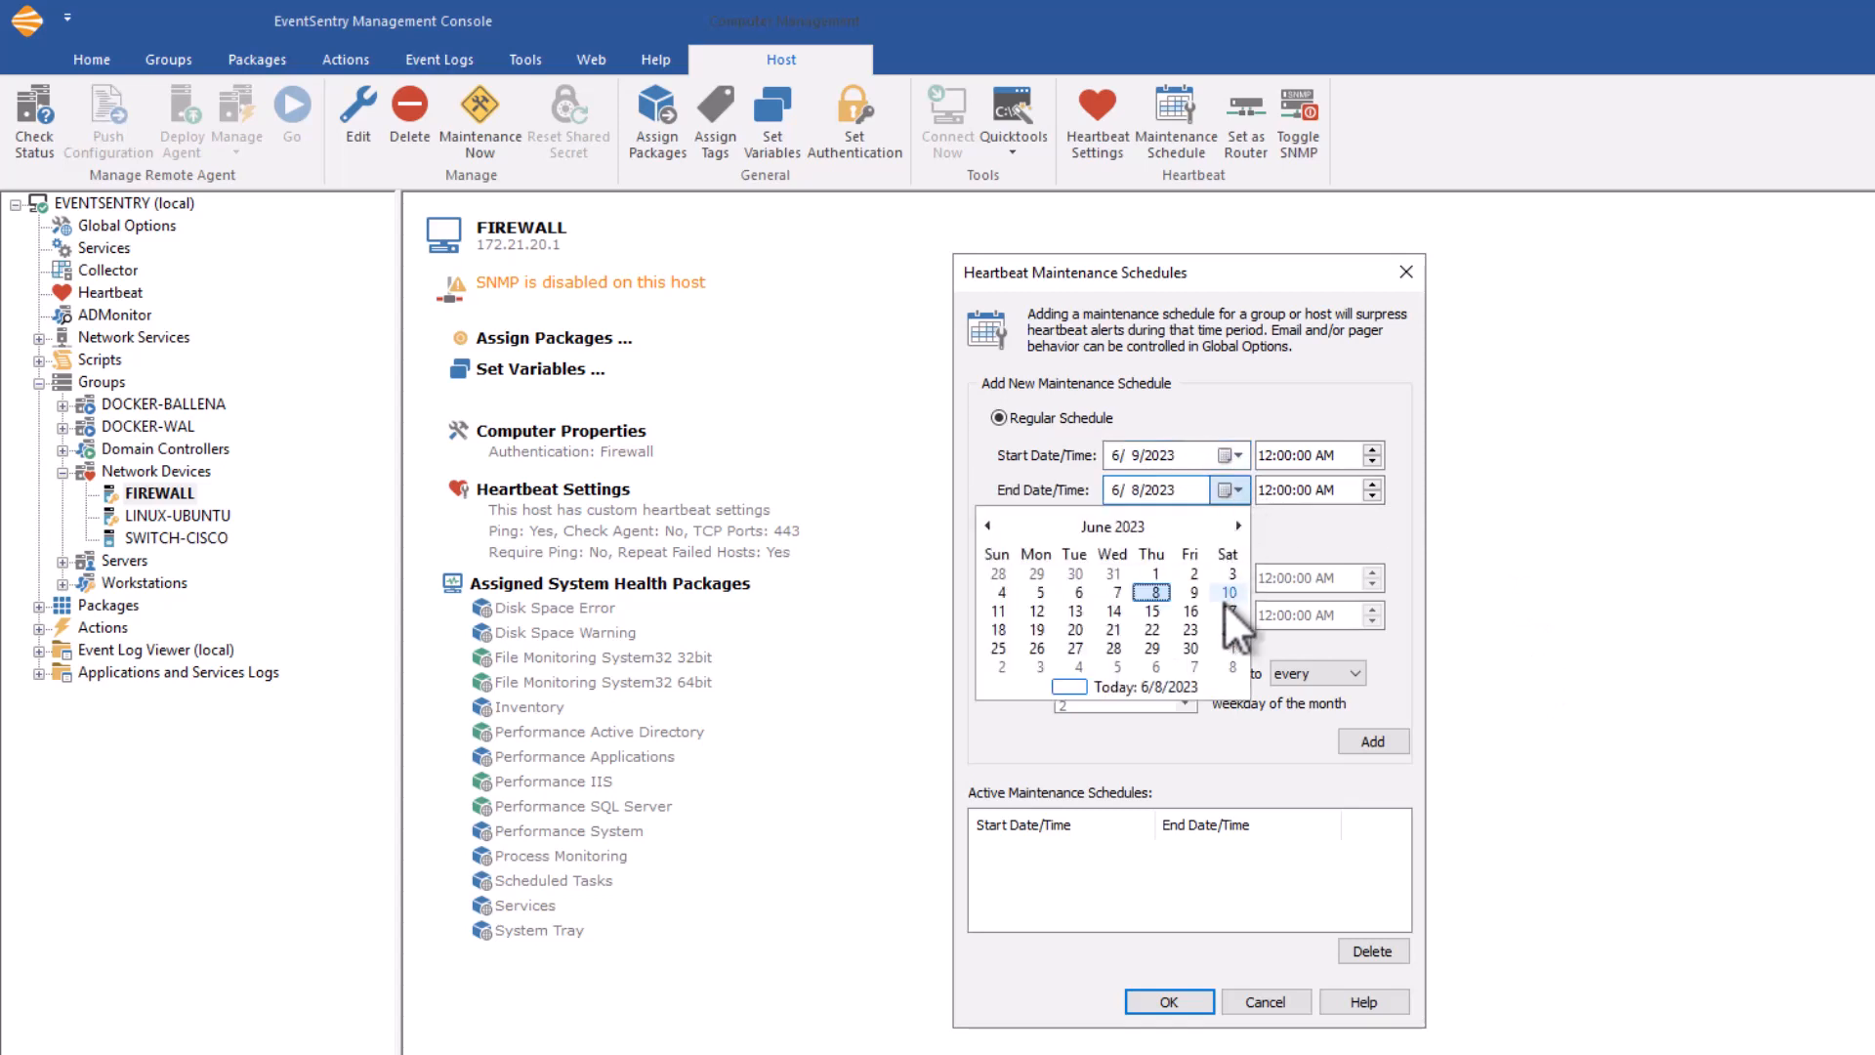
click(1193, 591)
click(1266, 456)
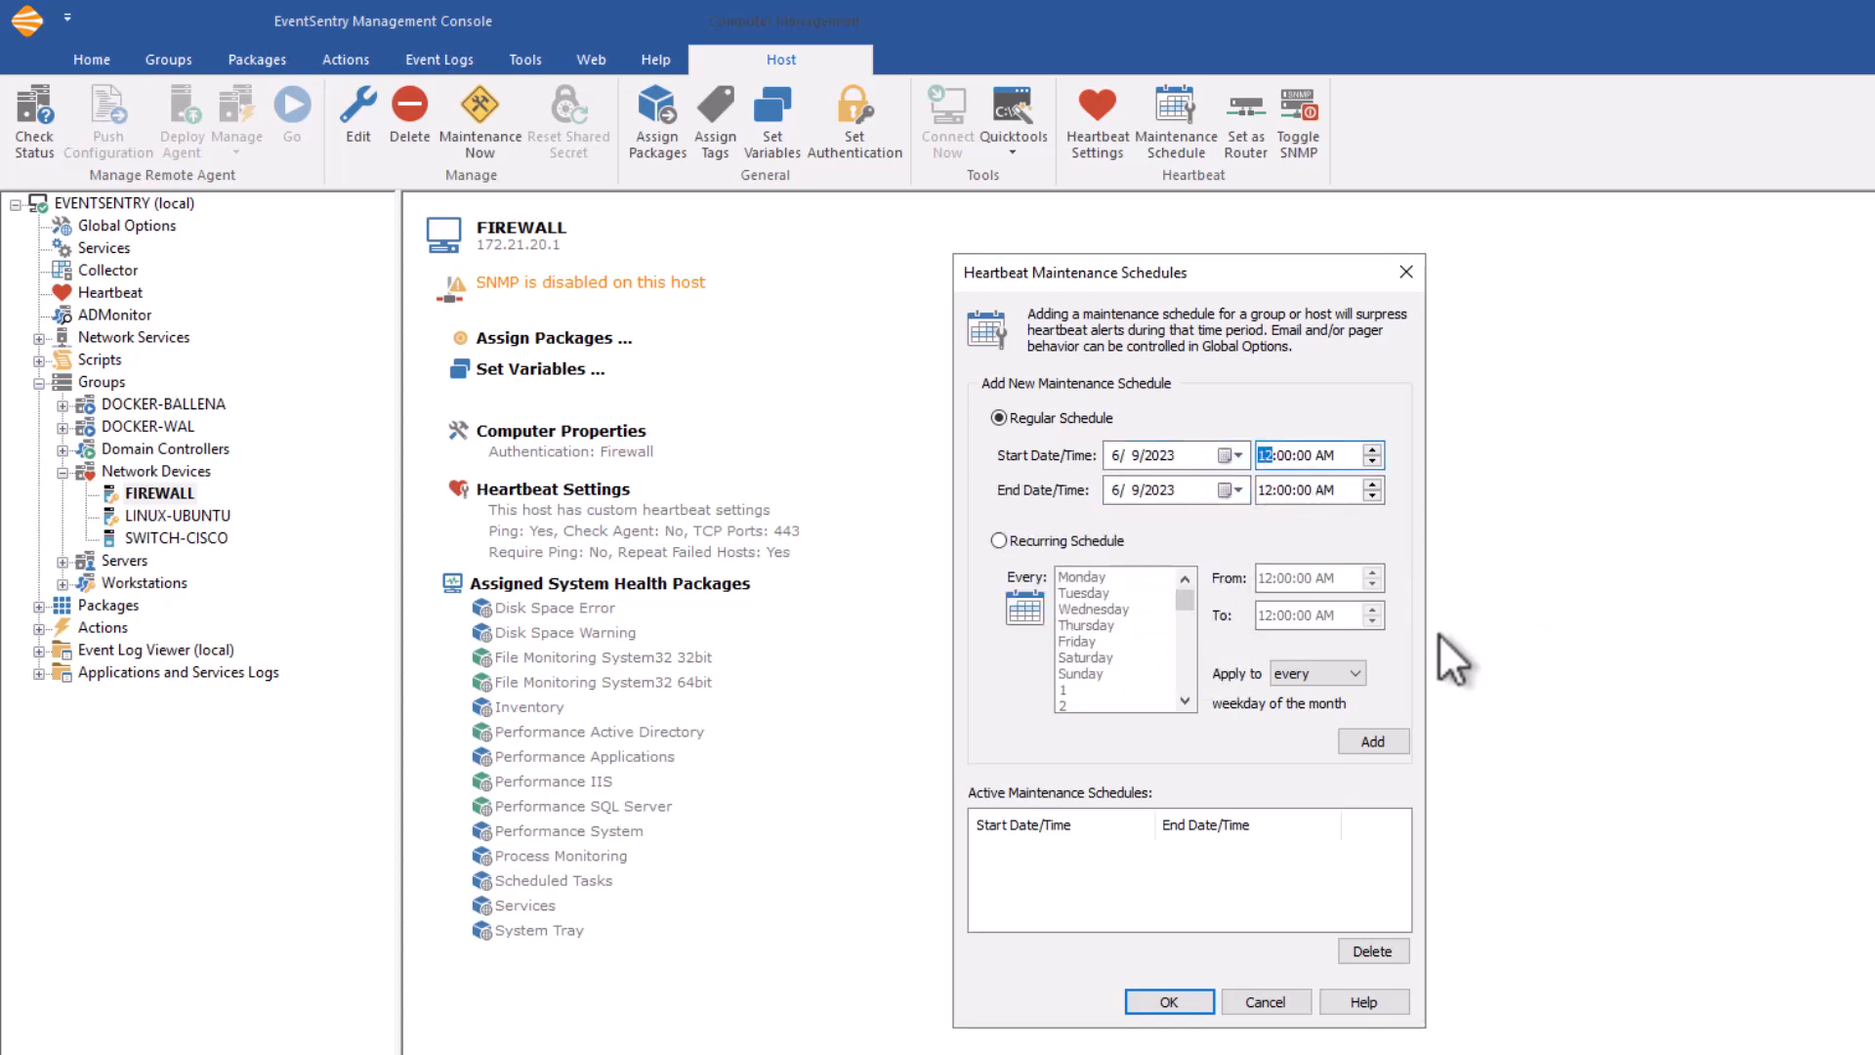
text(68)
click(1266, 489)
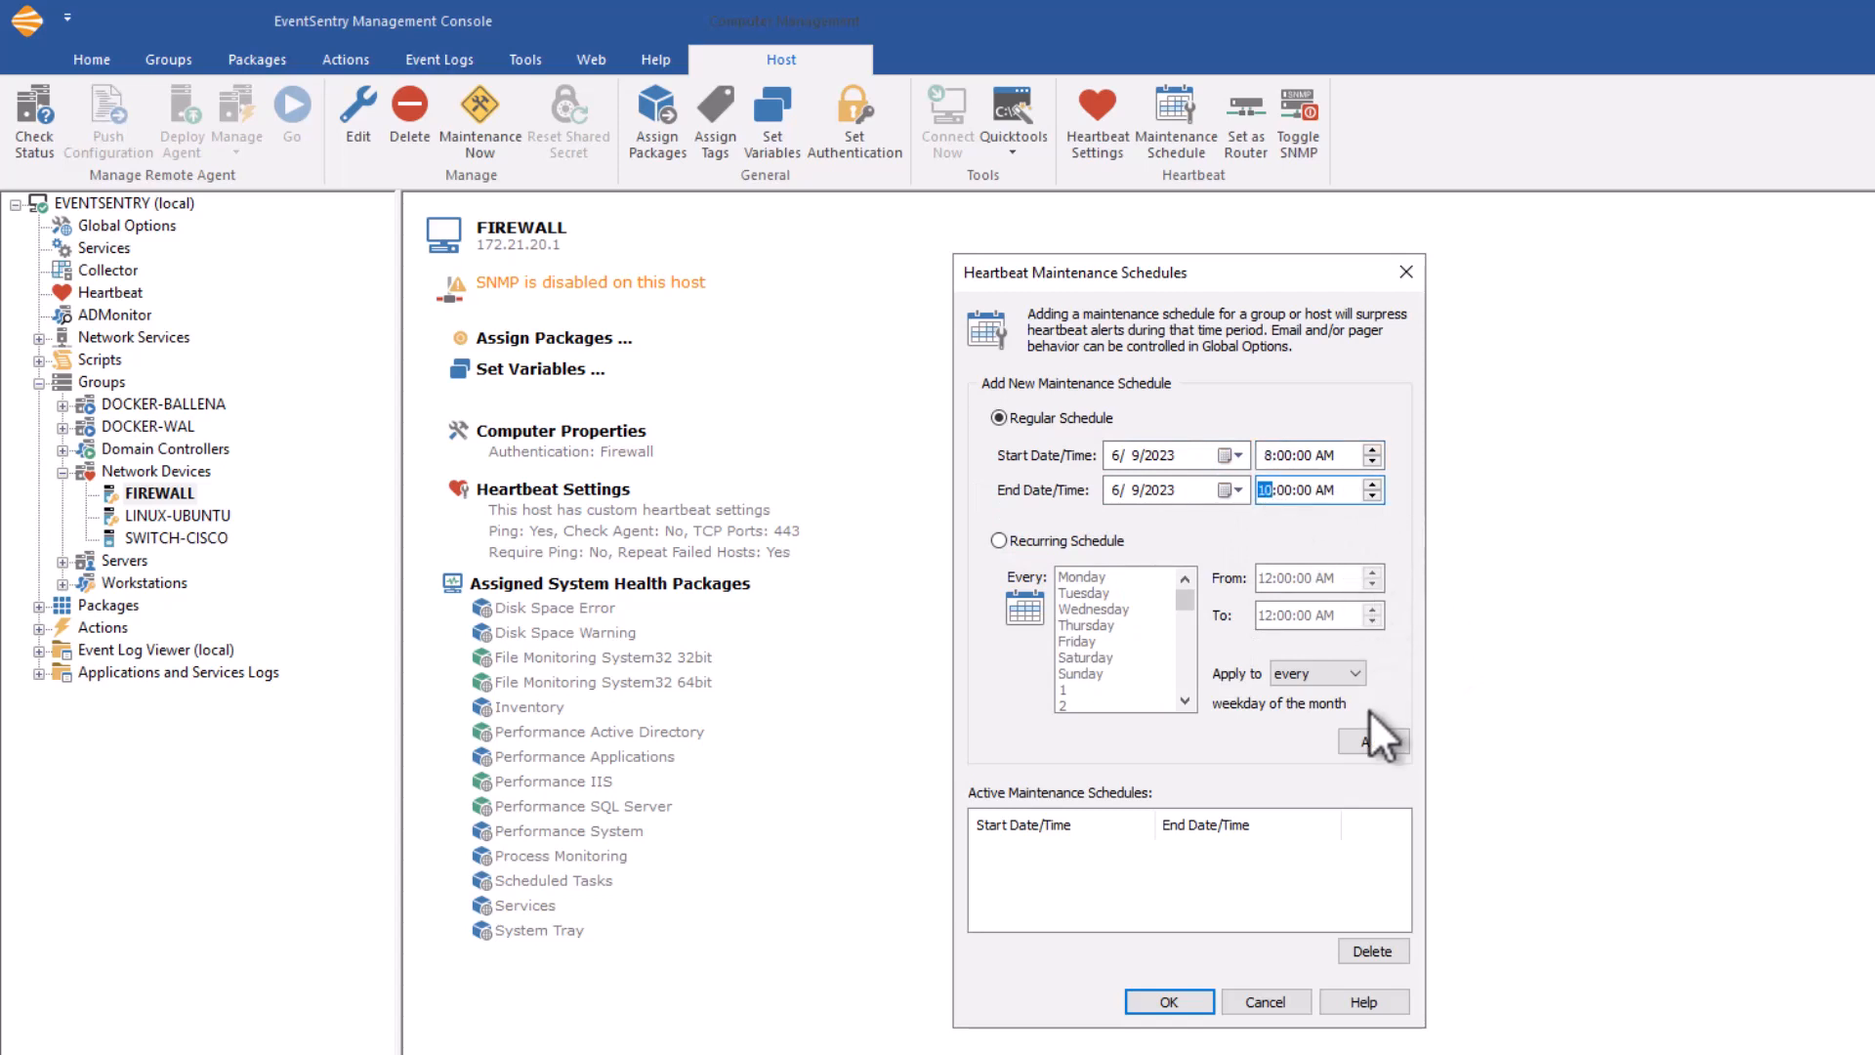
click(1365, 742)
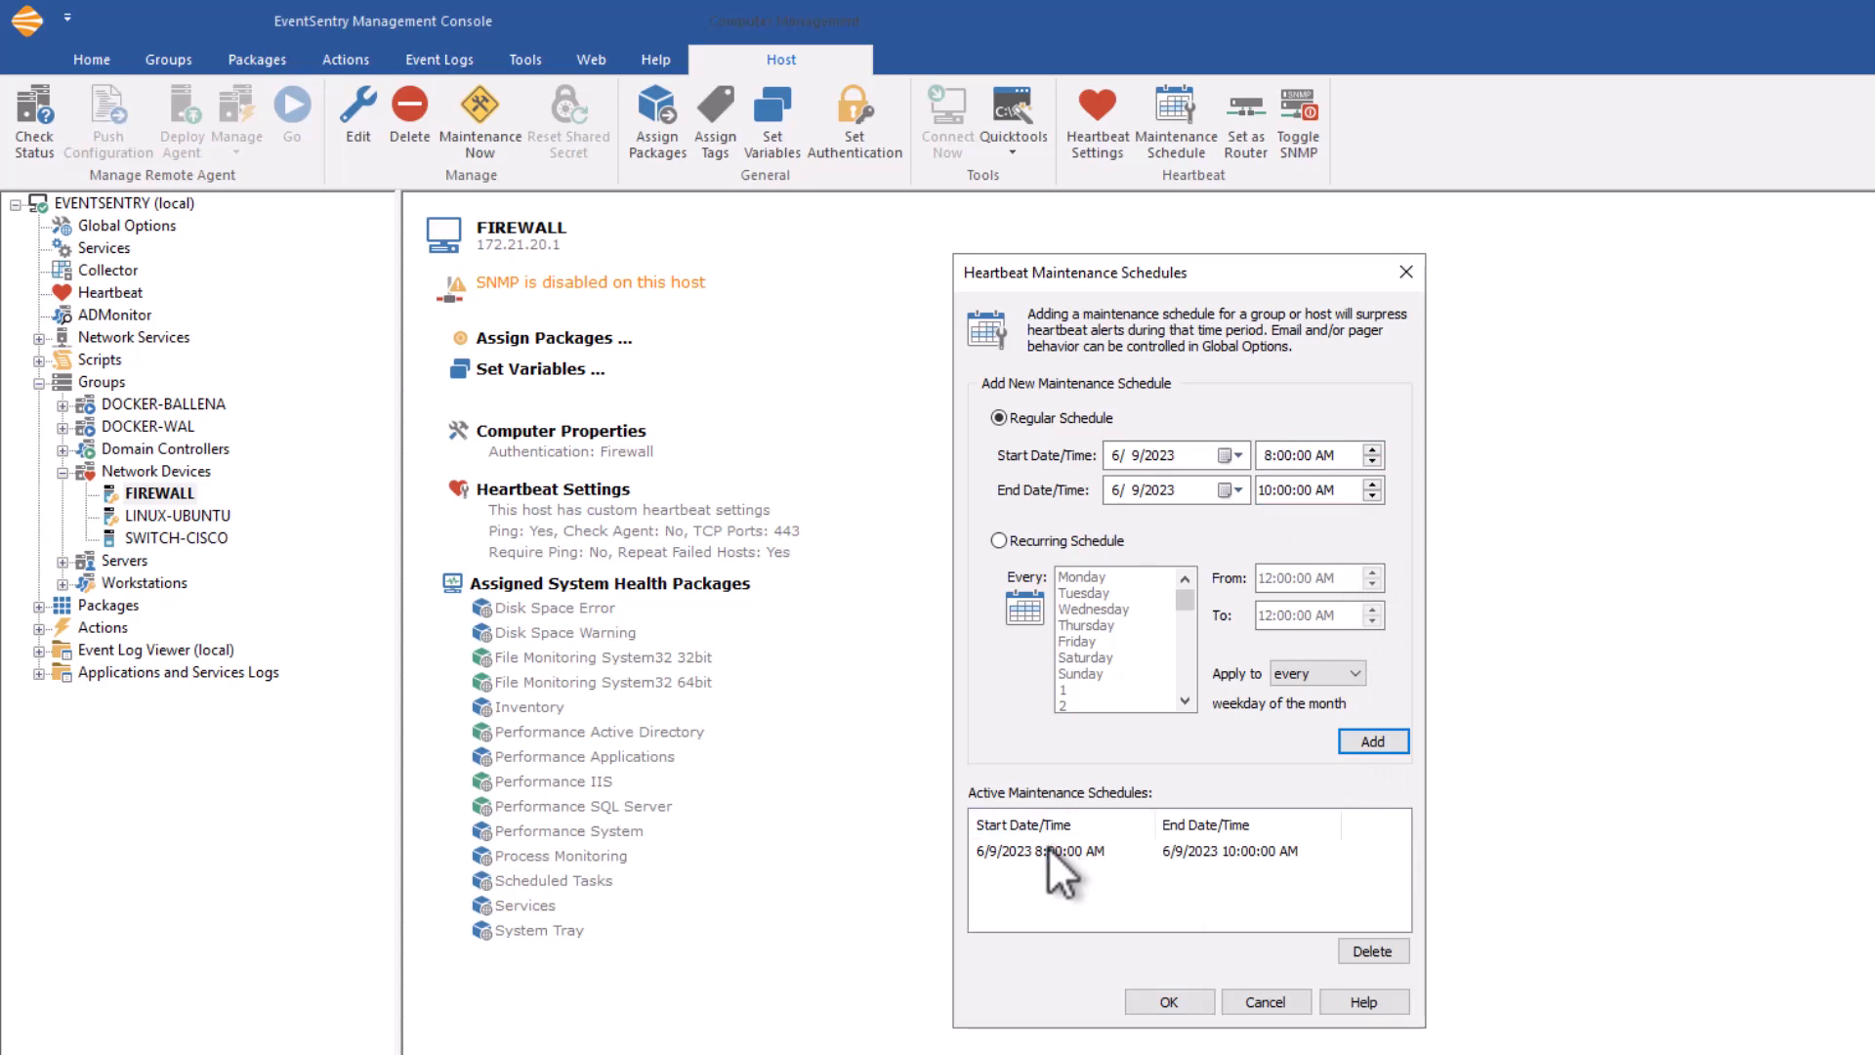
click(1035, 852)
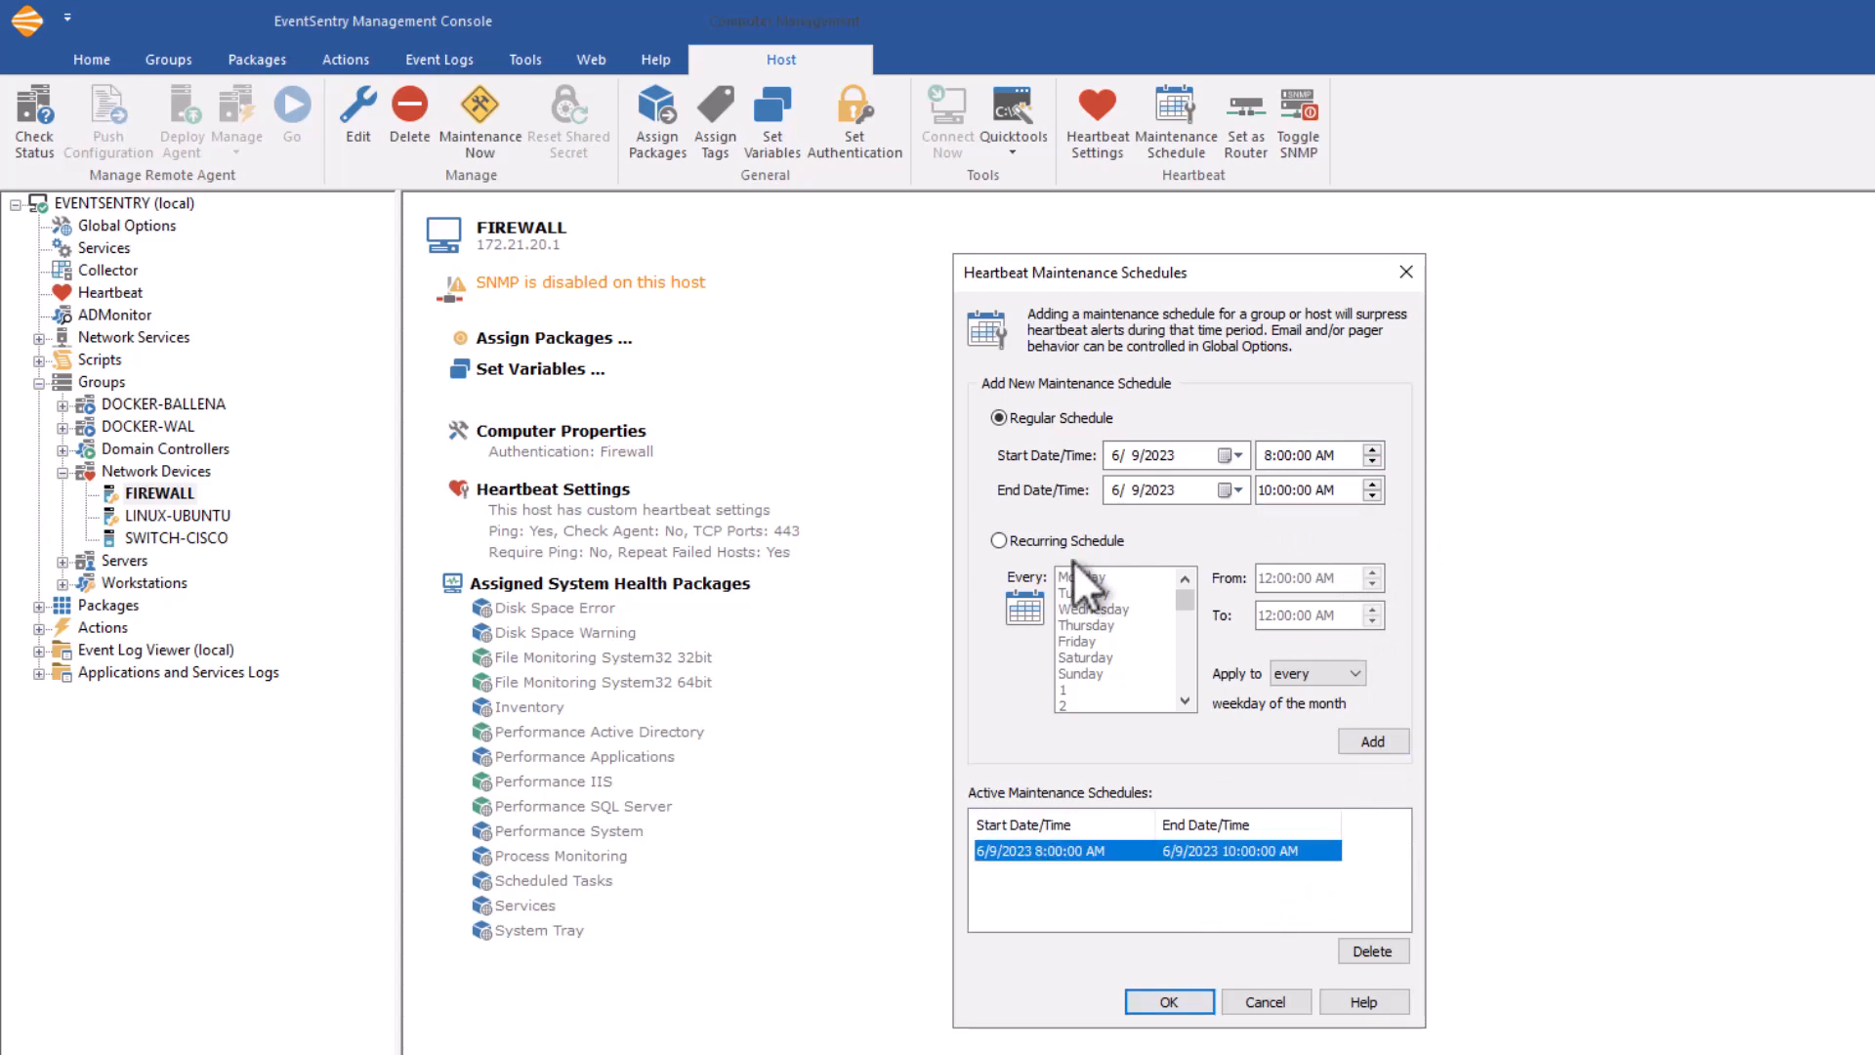
- Add a recurring maintenance schedule for every Saturday from 2:00 PM to 3:00 PM
click(1053, 540)
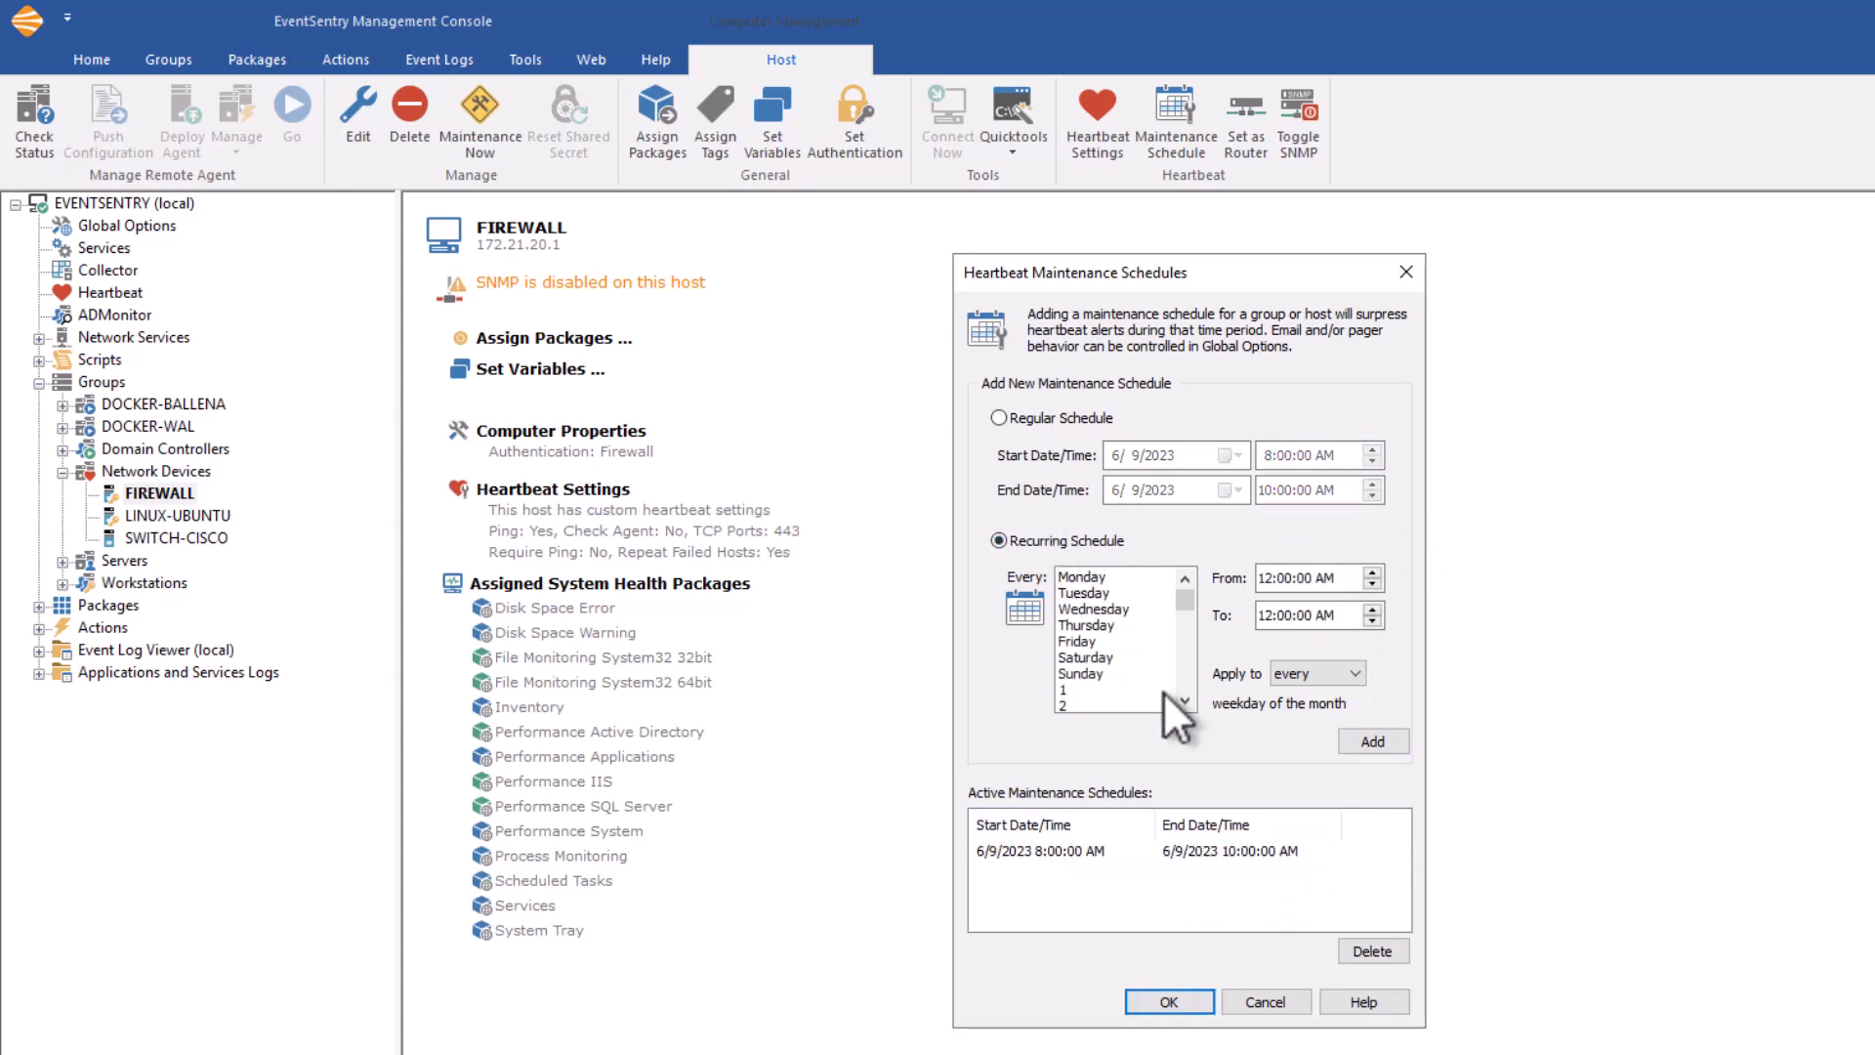
click(1104, 659)
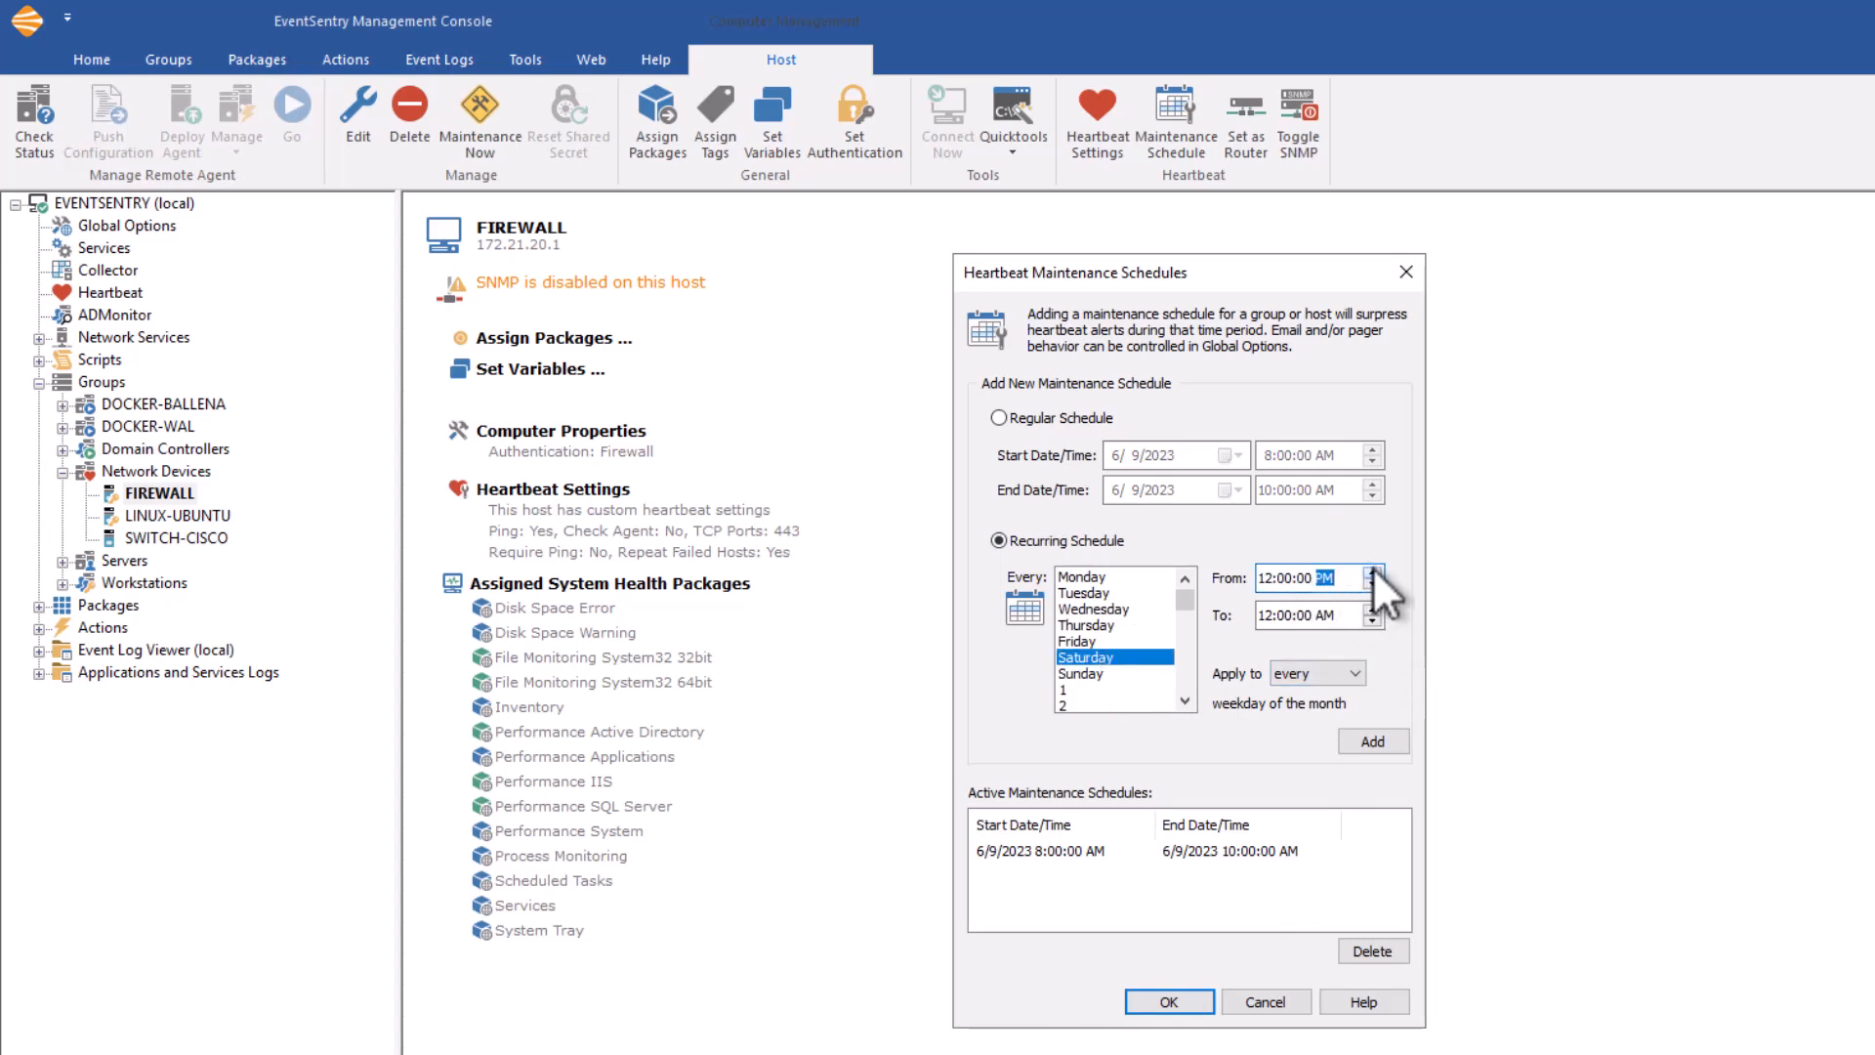
click(1373, 610)
click(1373, 741)
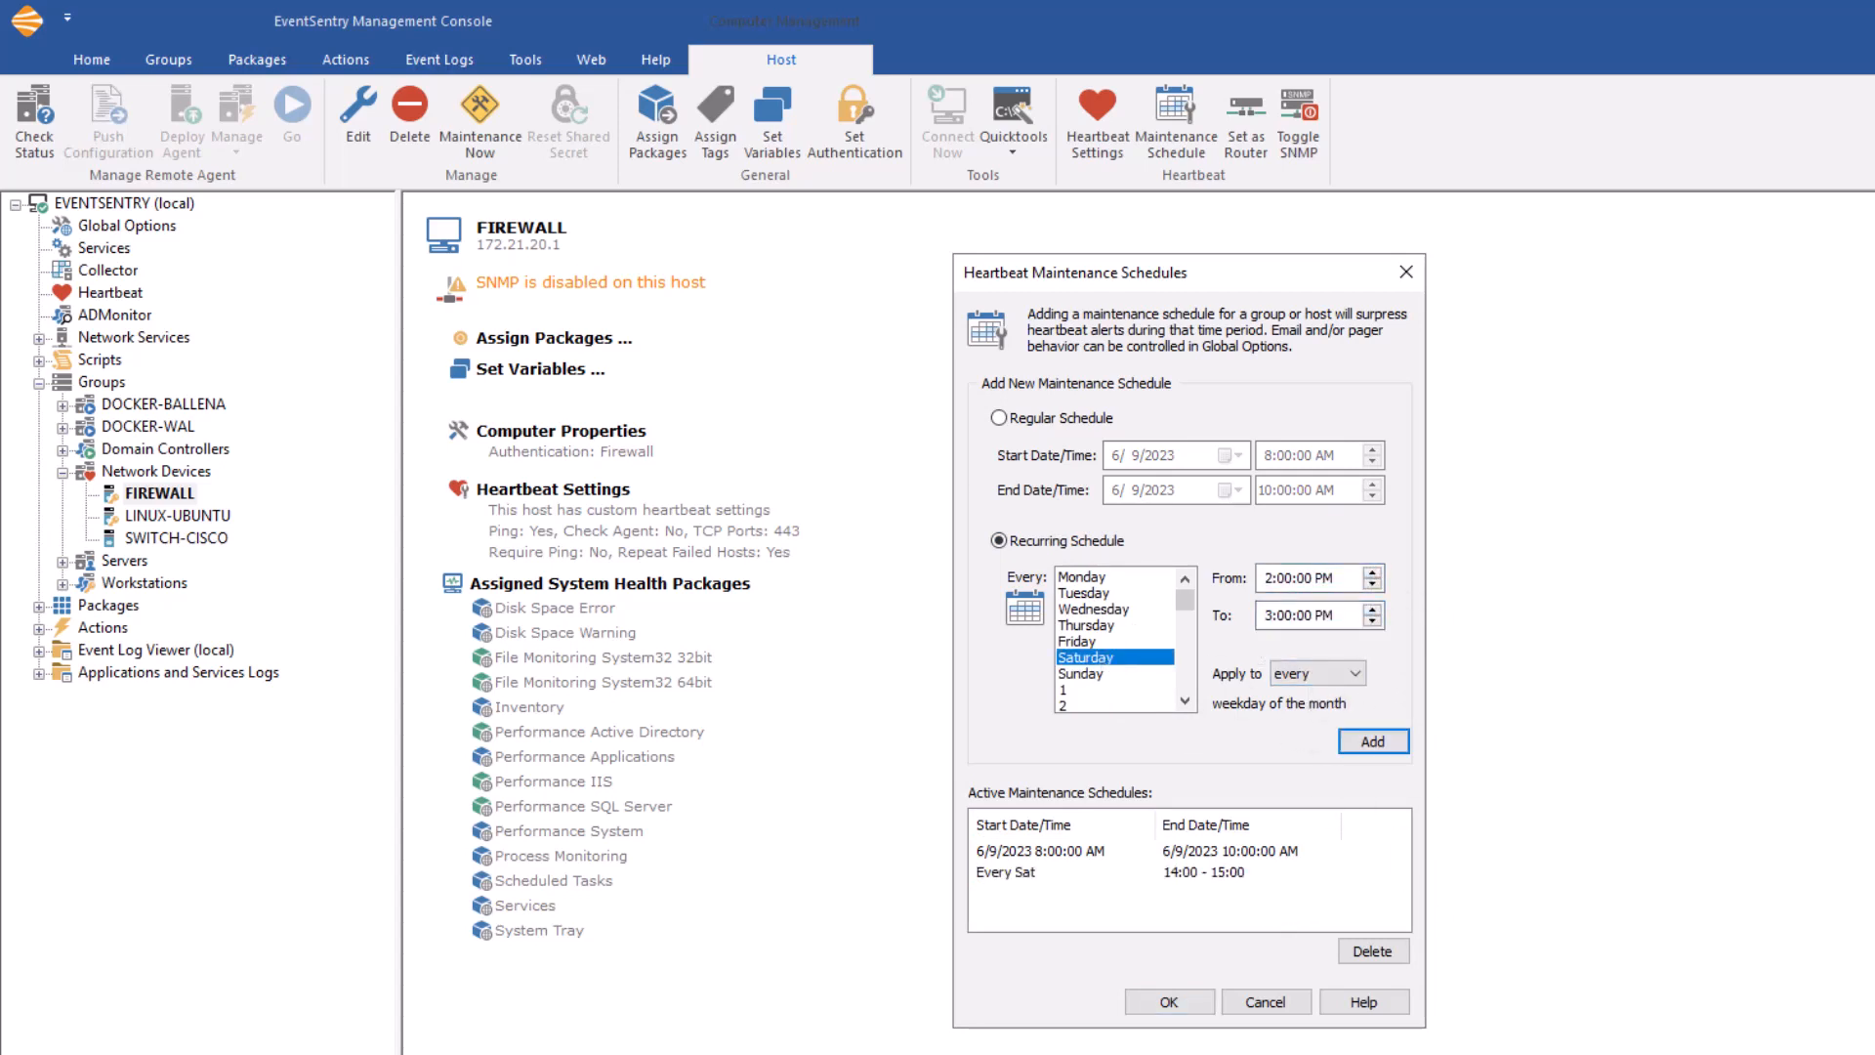
- Add another recurring schedule with the same hours that applies only to the 2nd Saturday of the month
click(1299, 674)
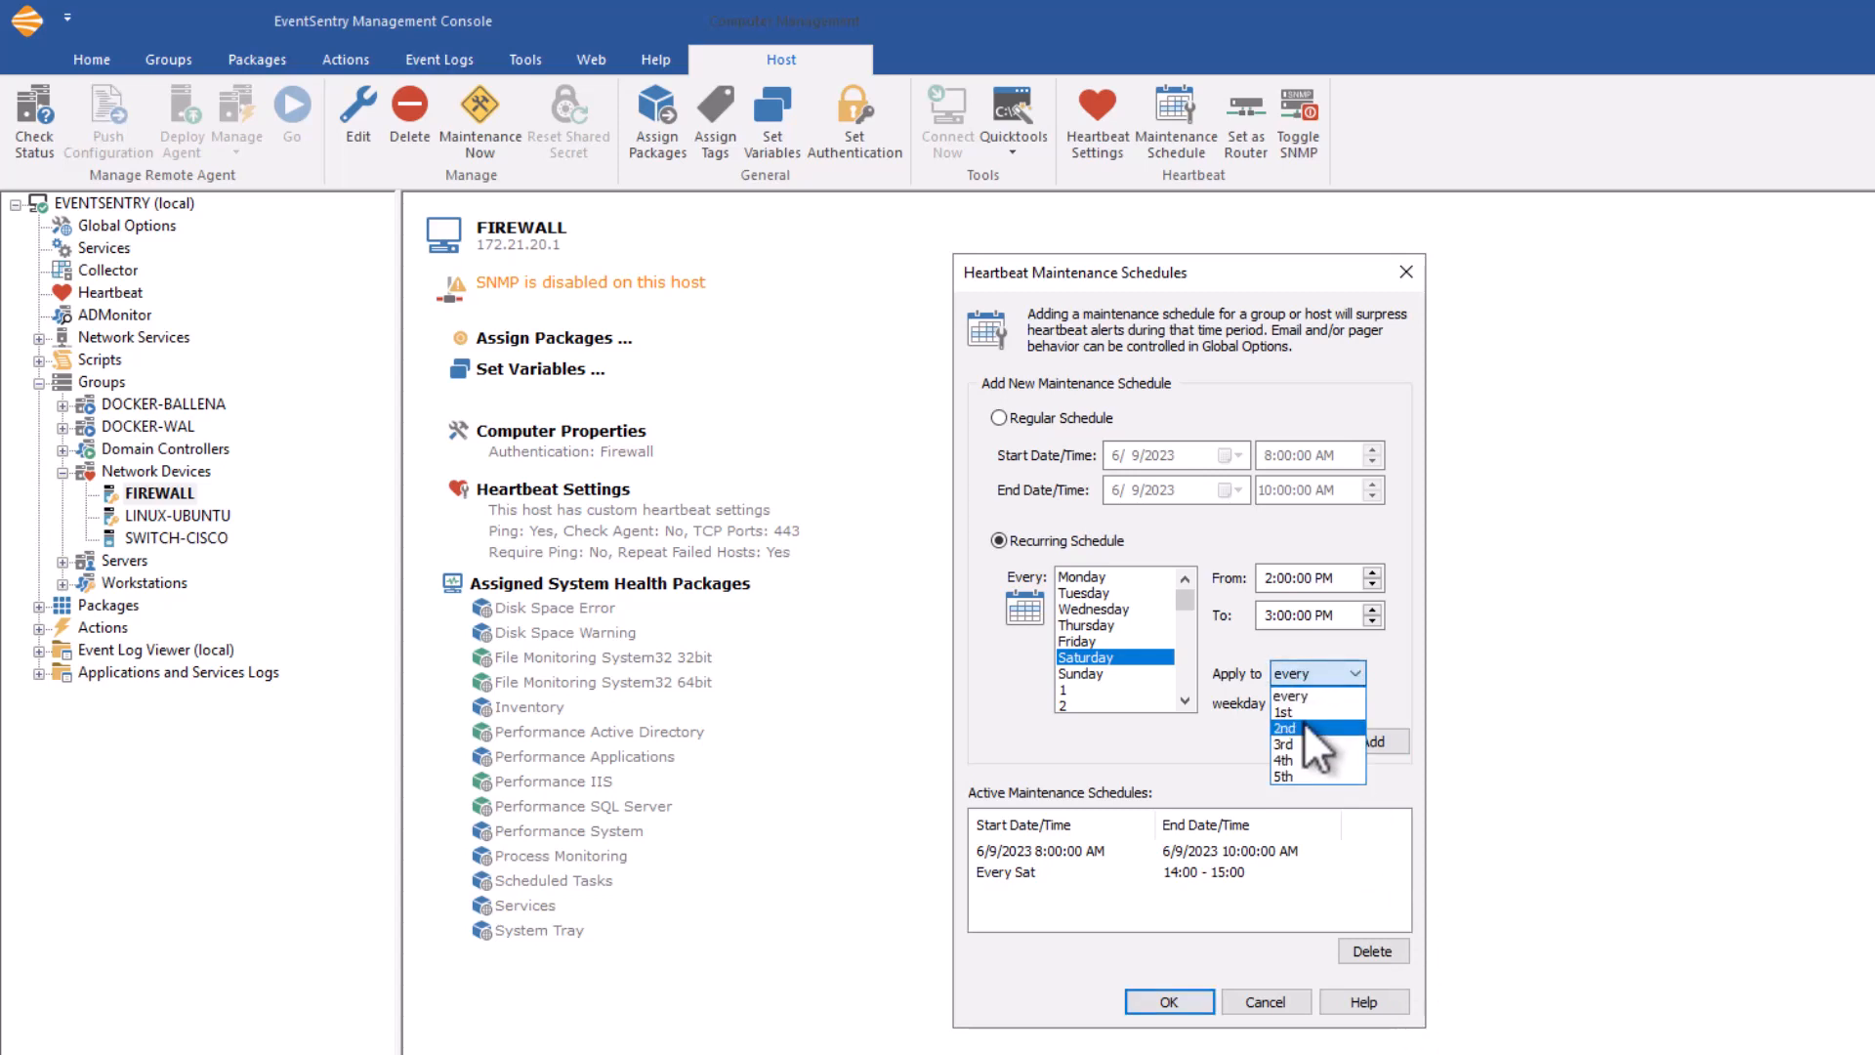
click(1304, 725)
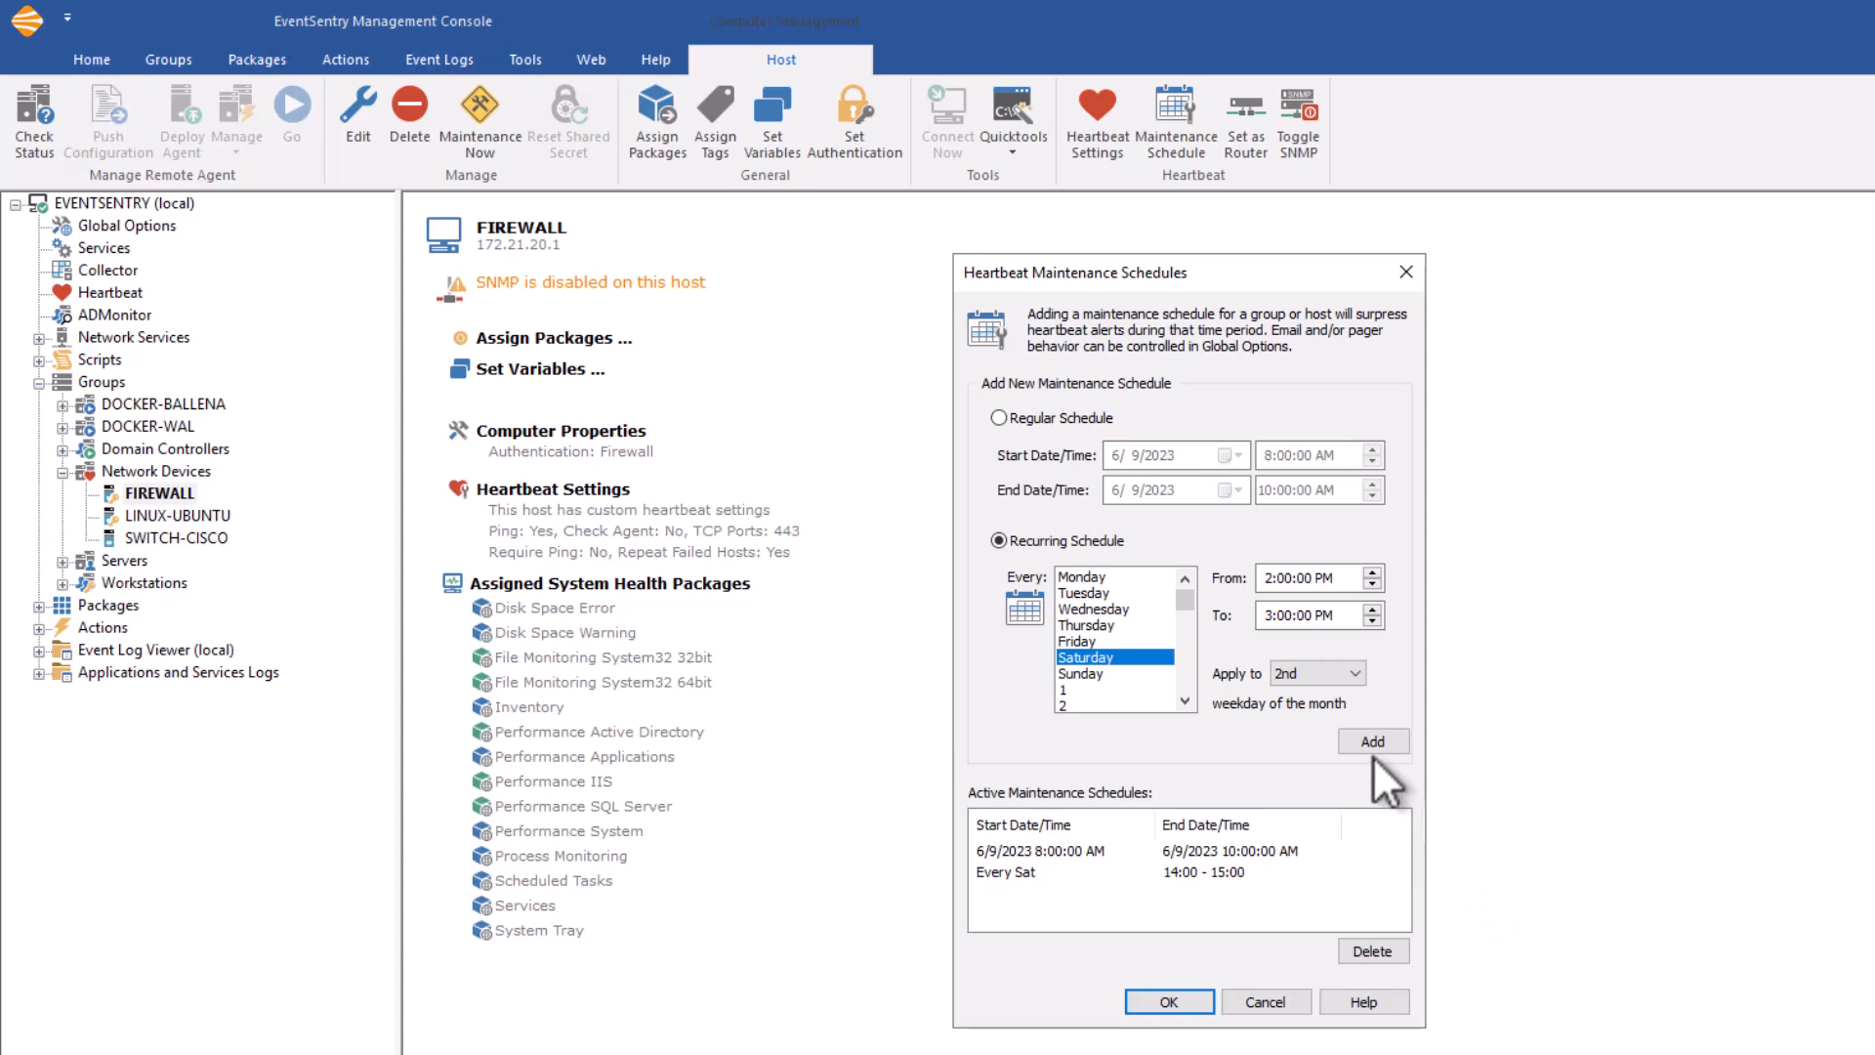
click(1369, 743)
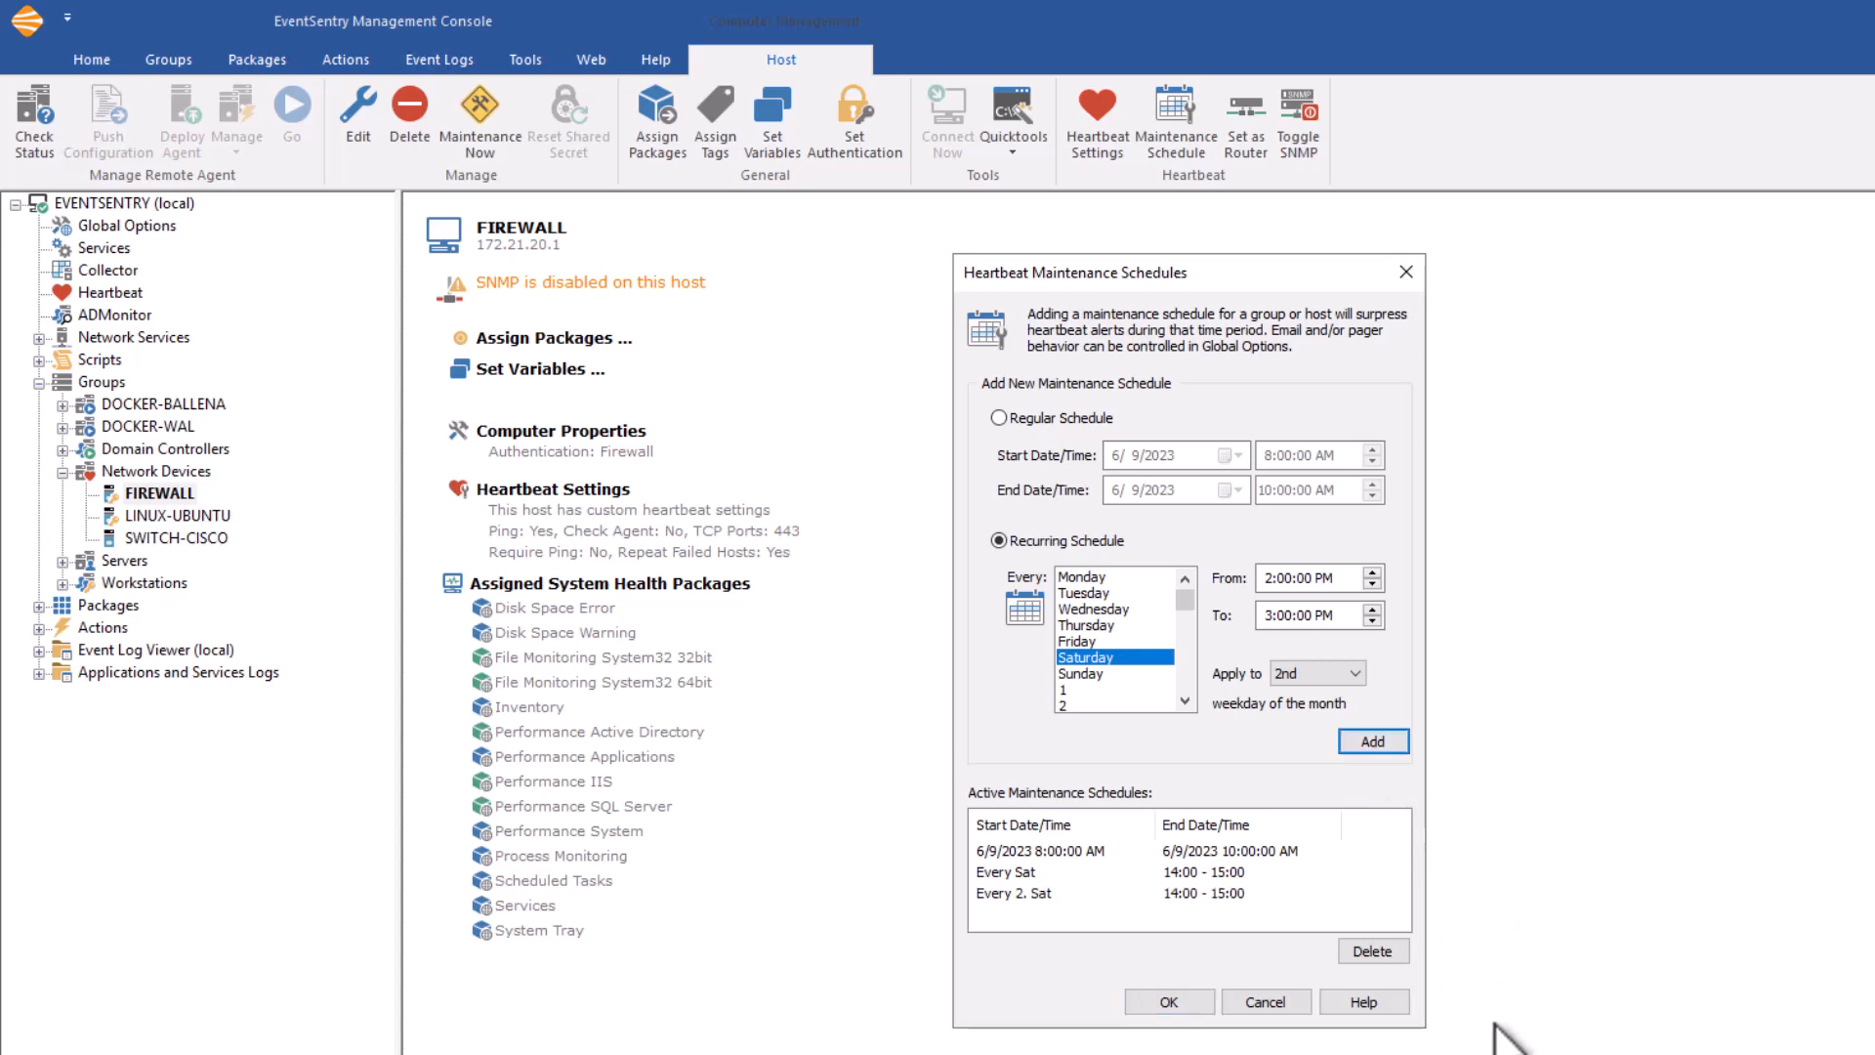
- Delete the every-Saturday schedule from the active maintenance schedules and accept the remaining ones
click(1239, 873)
click(1372, 951)
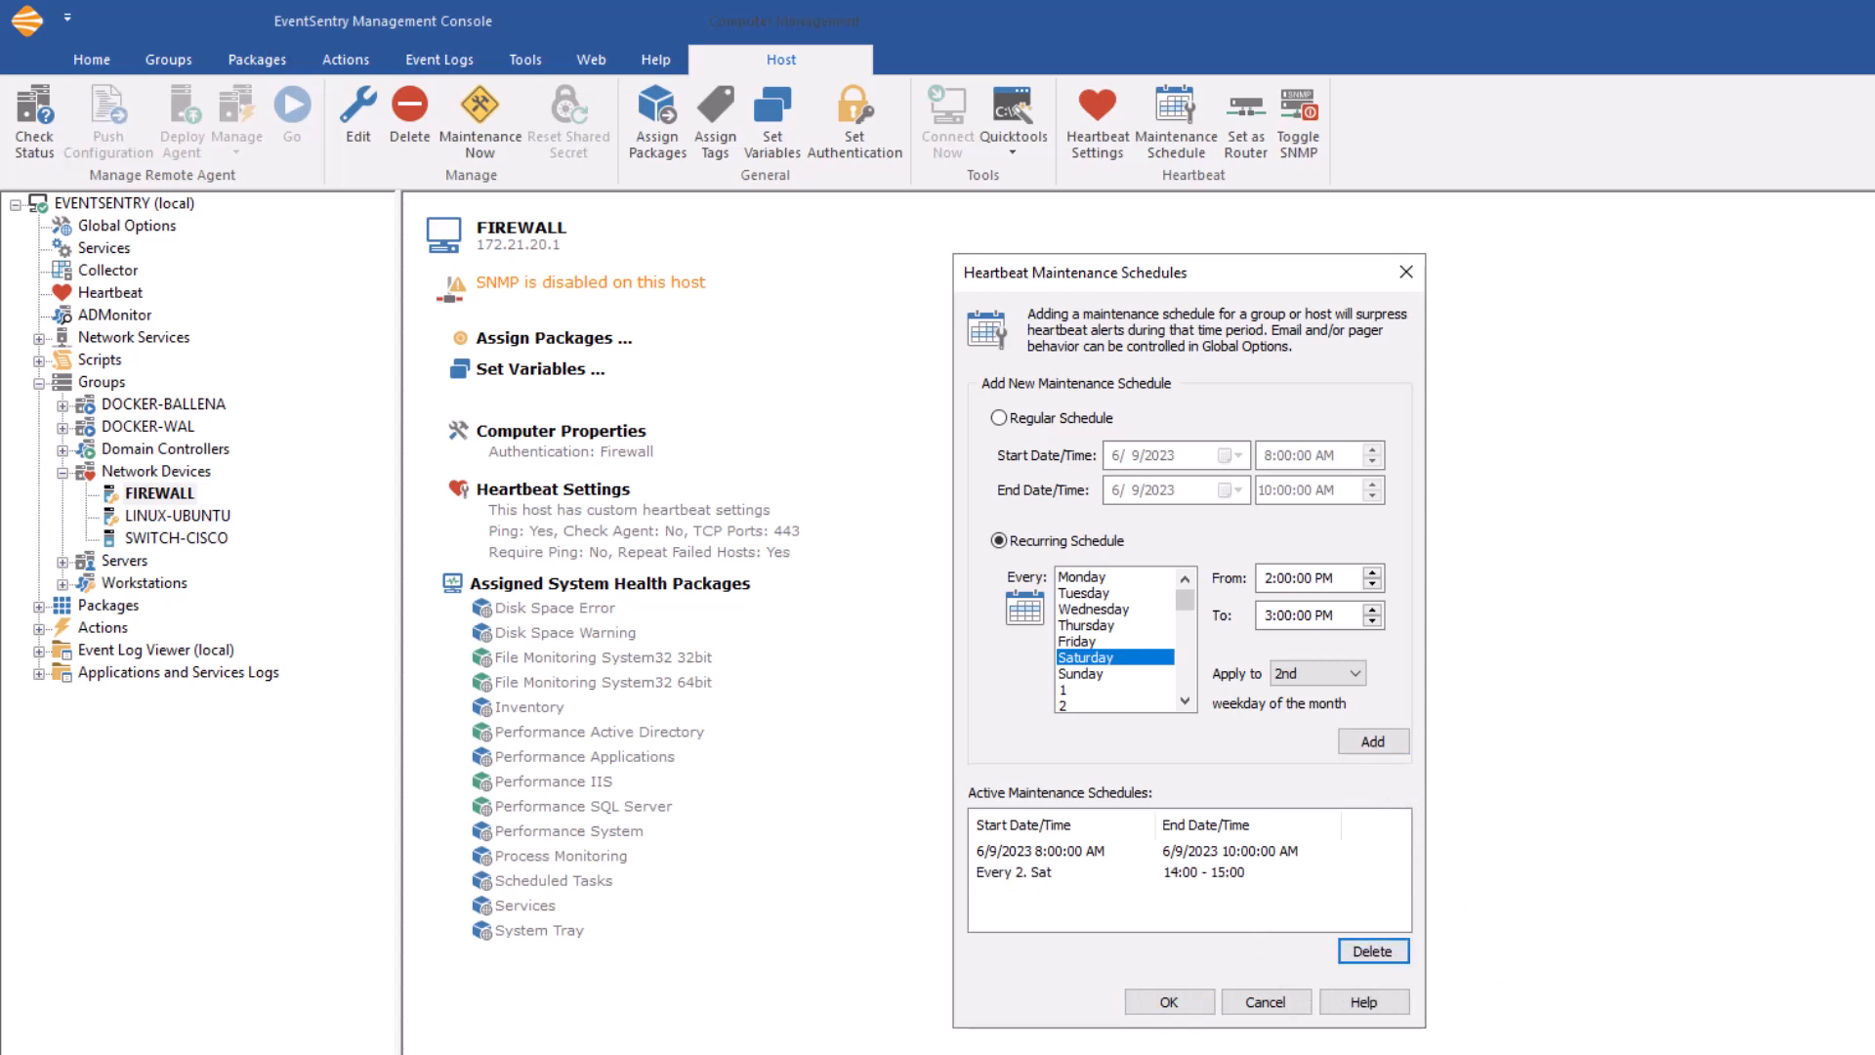
click(1169, 1003)
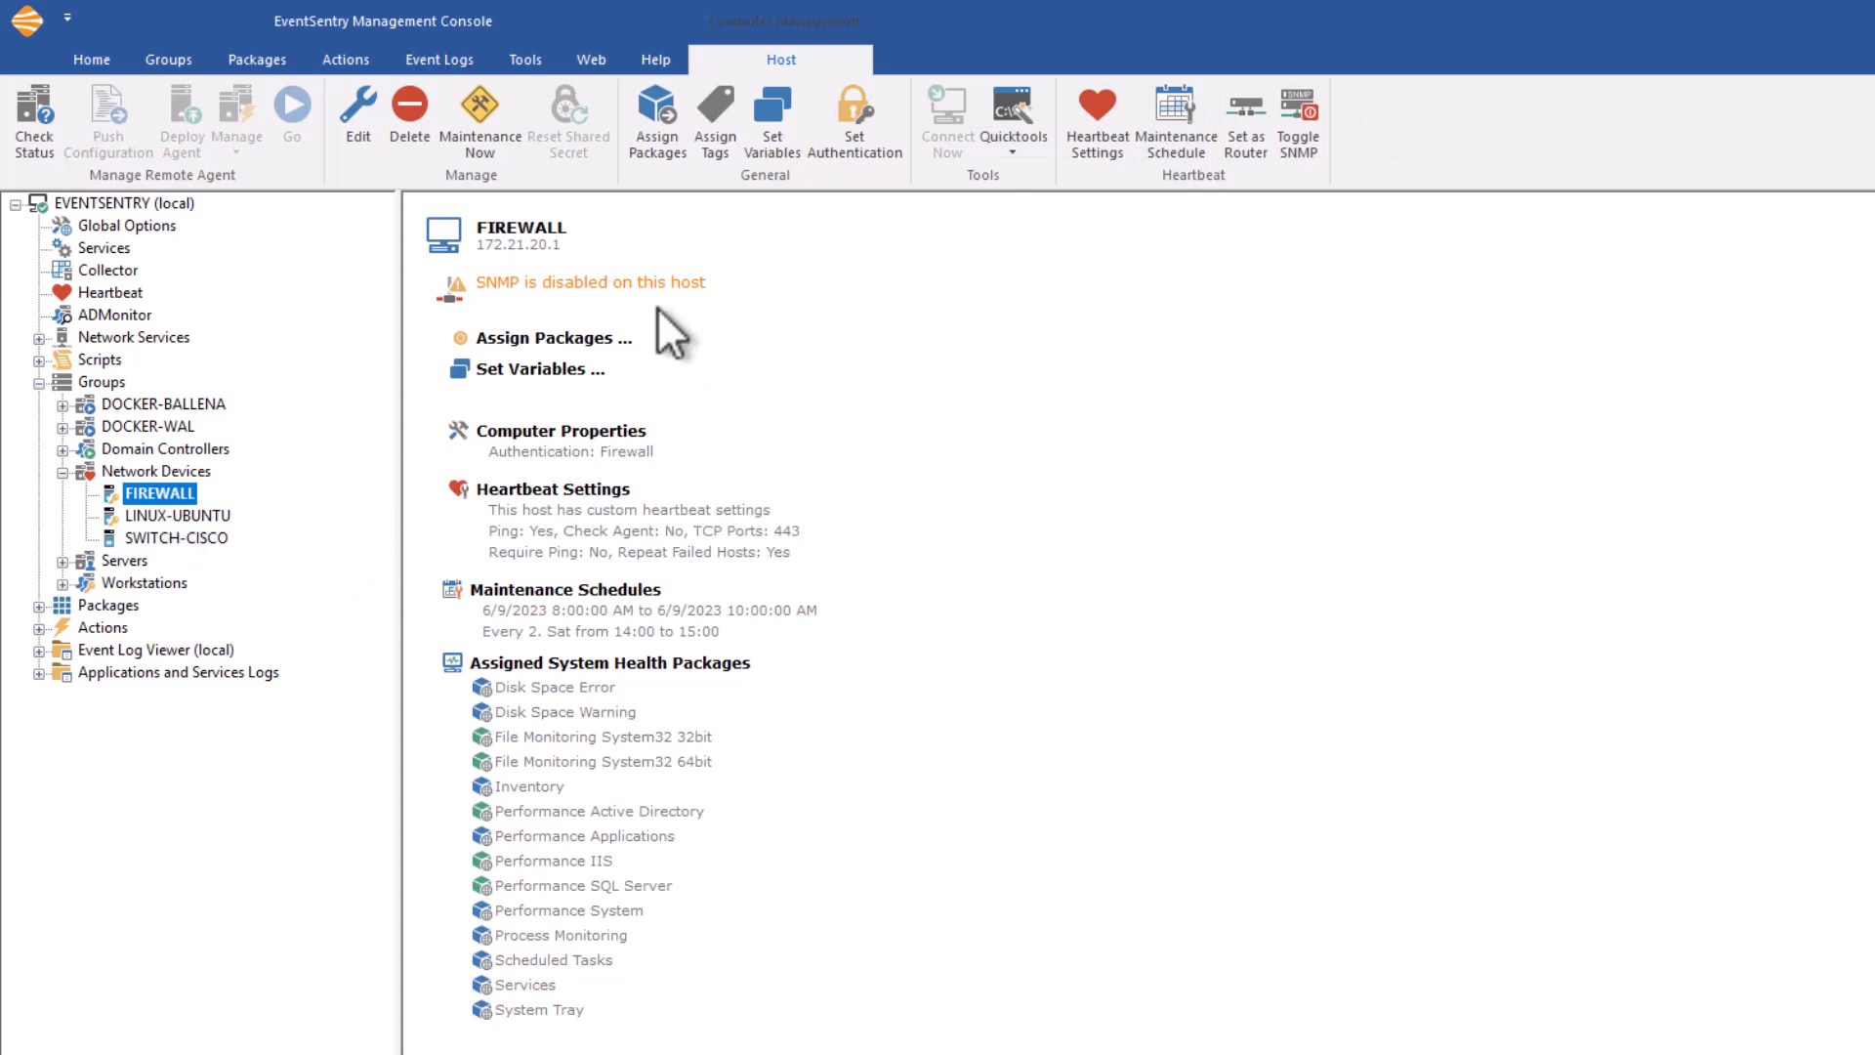
- Put the FIREWALL host into maintenance mode immediately for 1 hour
click(480, 112)
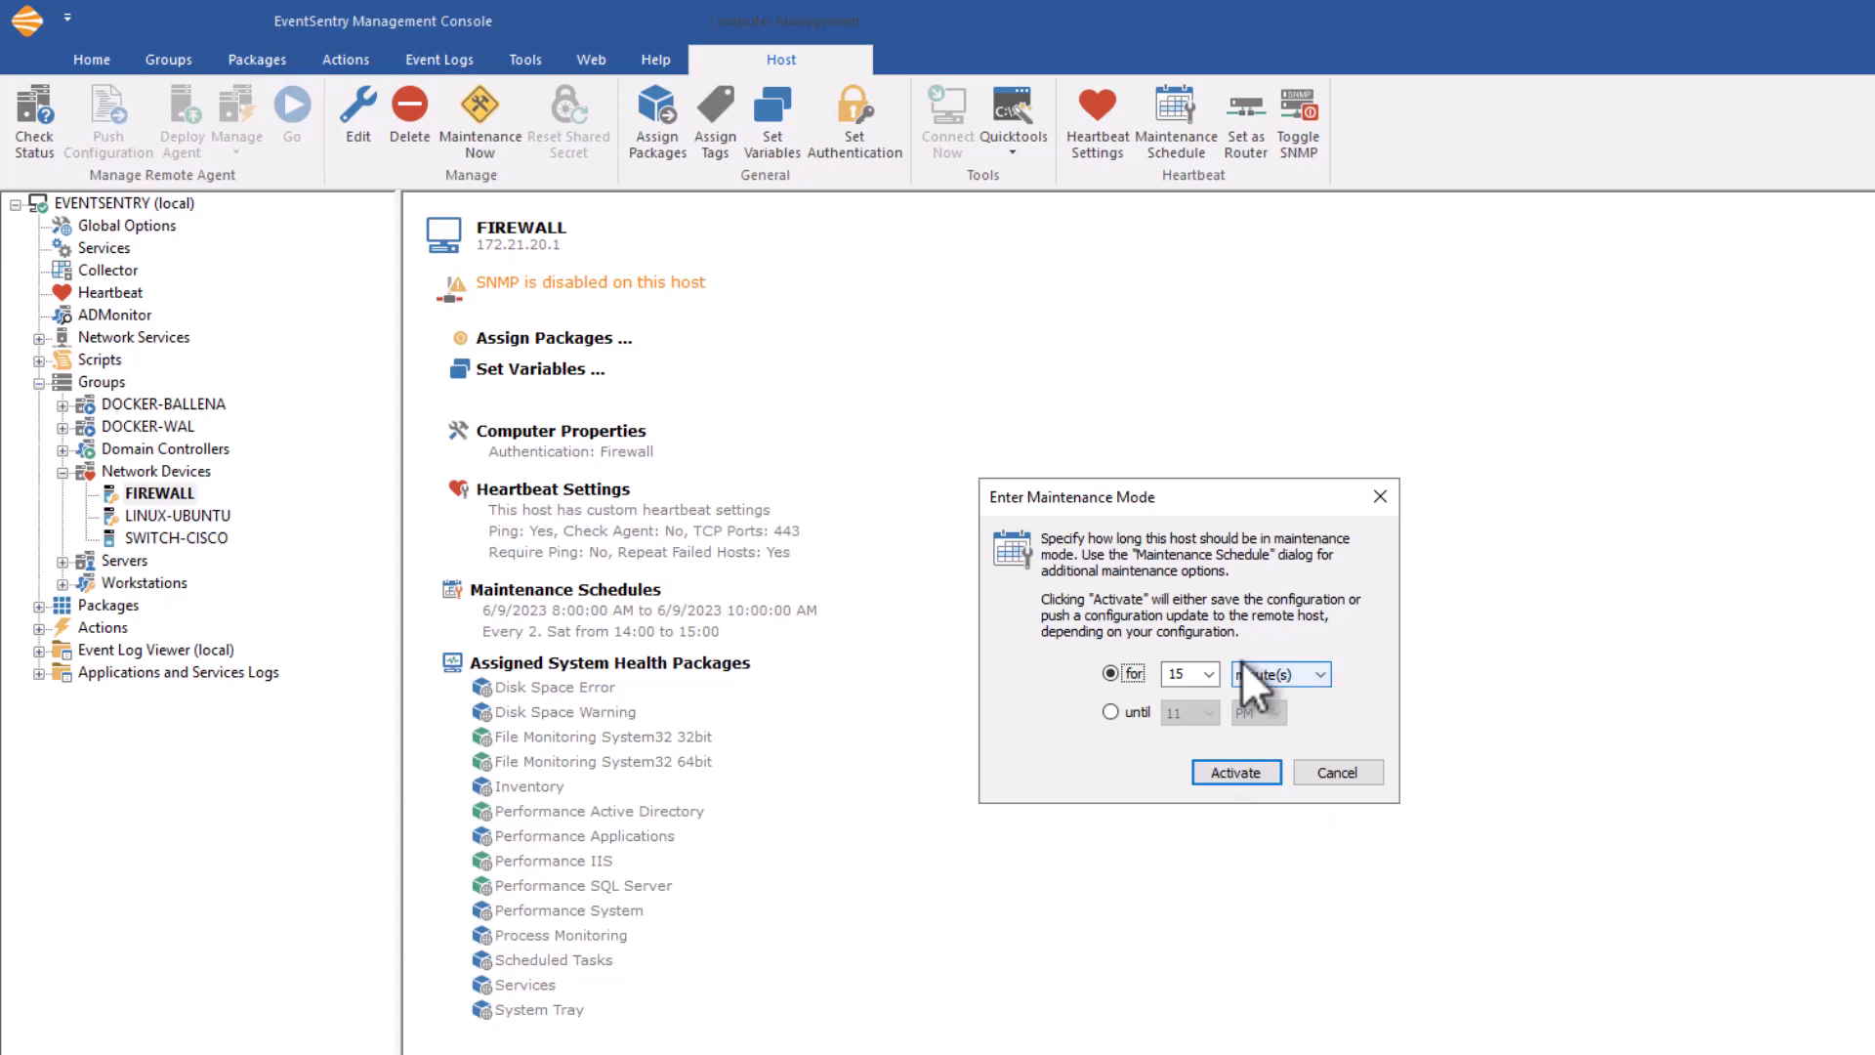
click(1209, 674)
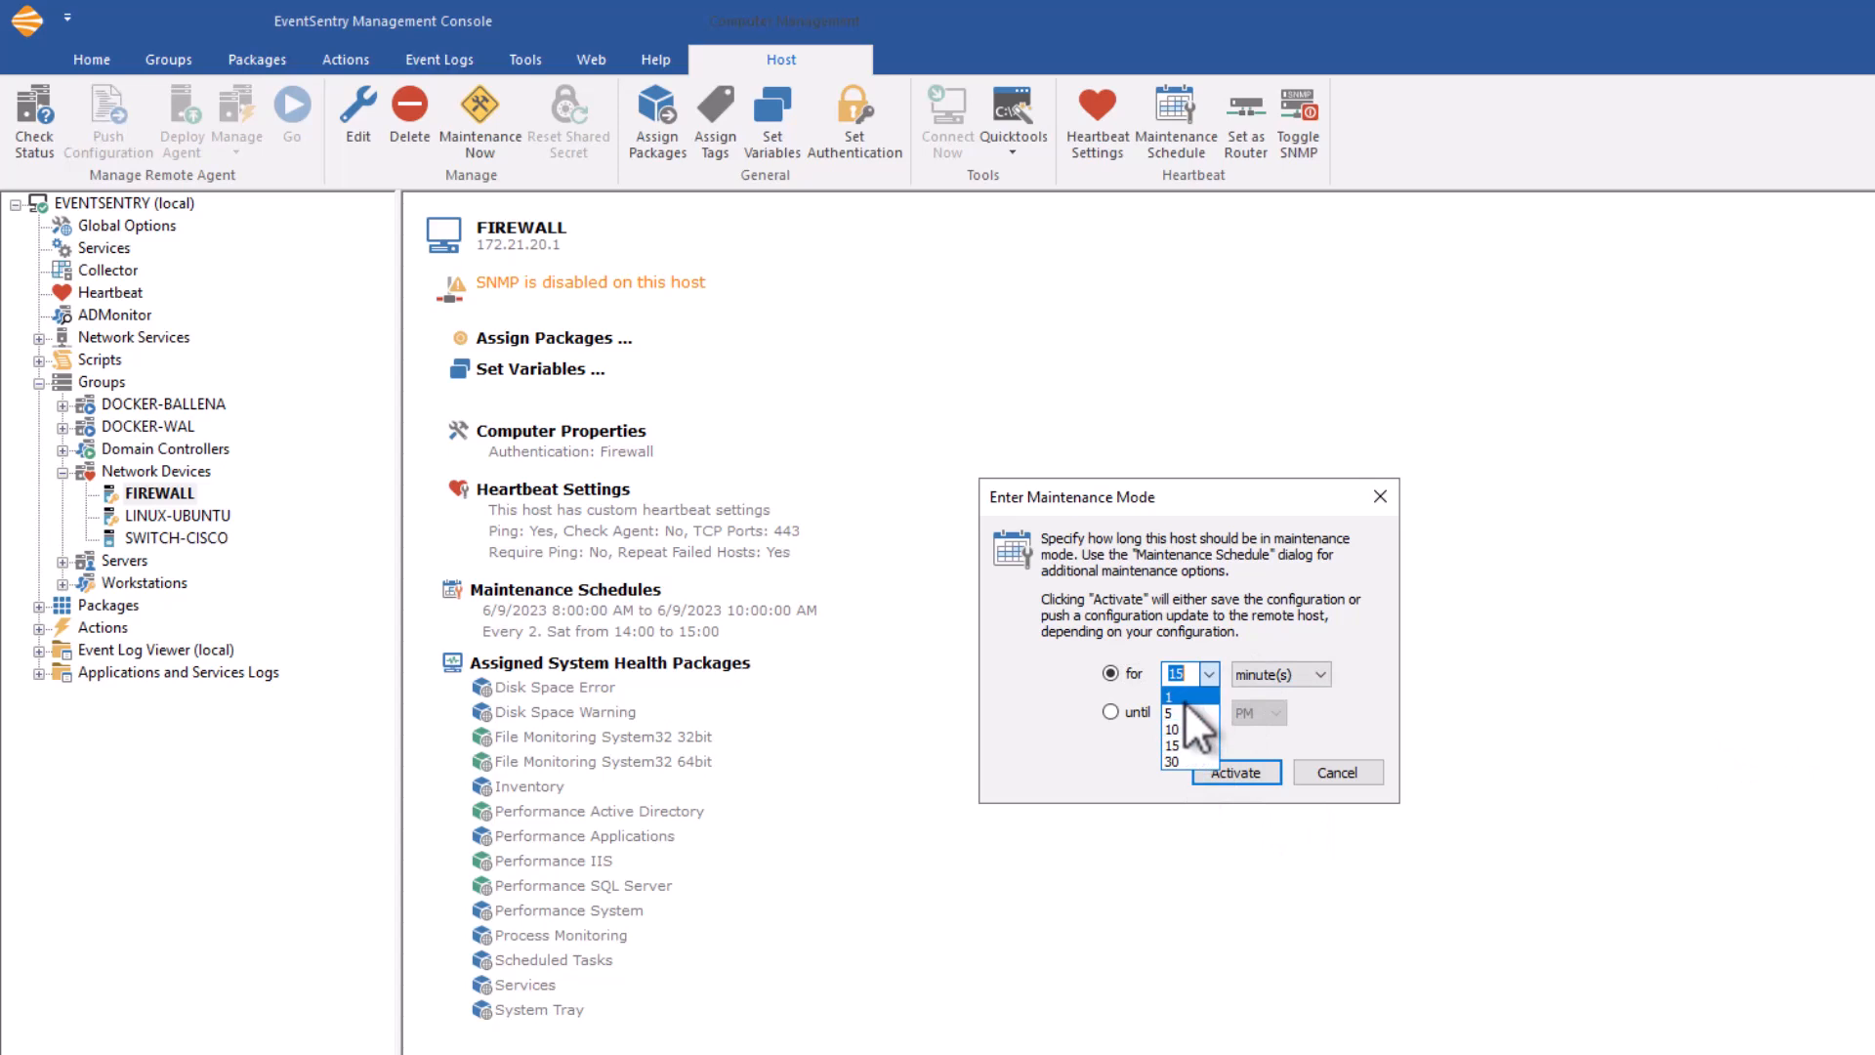
click(1172, 697)
click(1270, 674)
click(1270, 708)
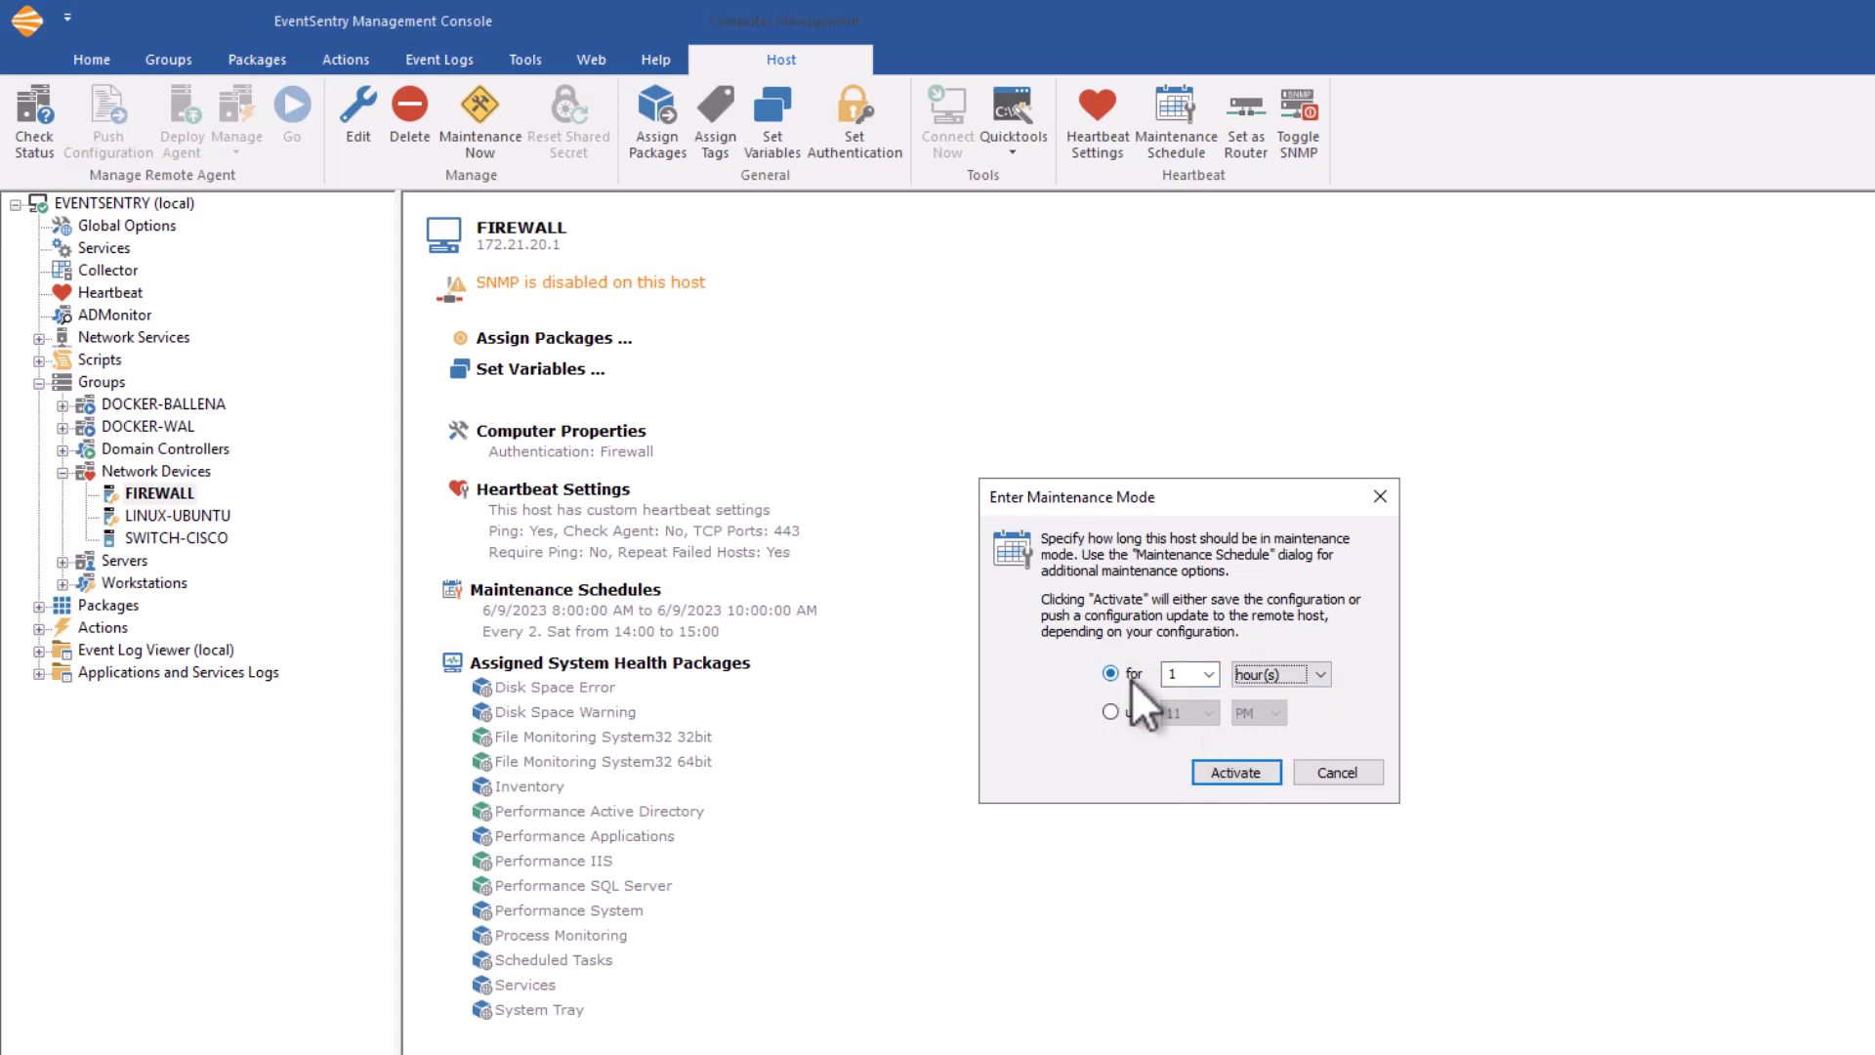
click(1239, 772)
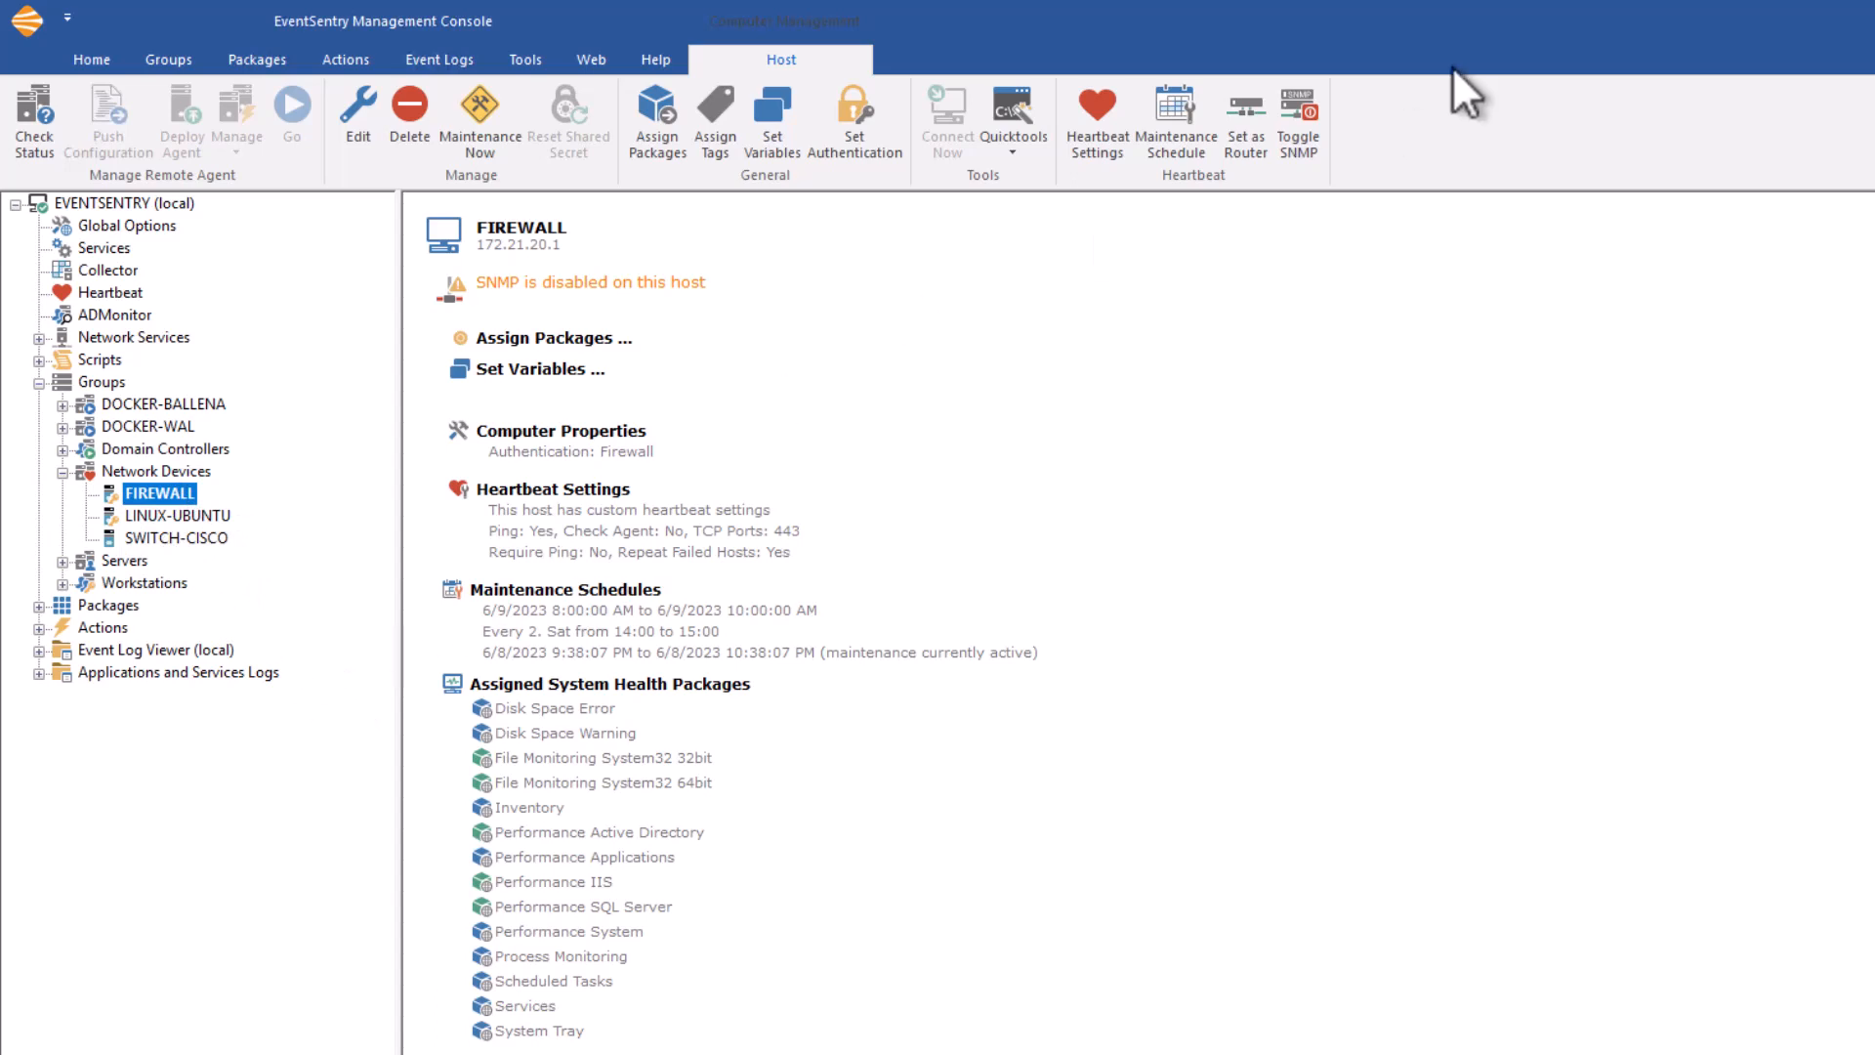
- Define the FIREWALL host as a router for the subnet 192.168.0.0/24
click(1251, 122)
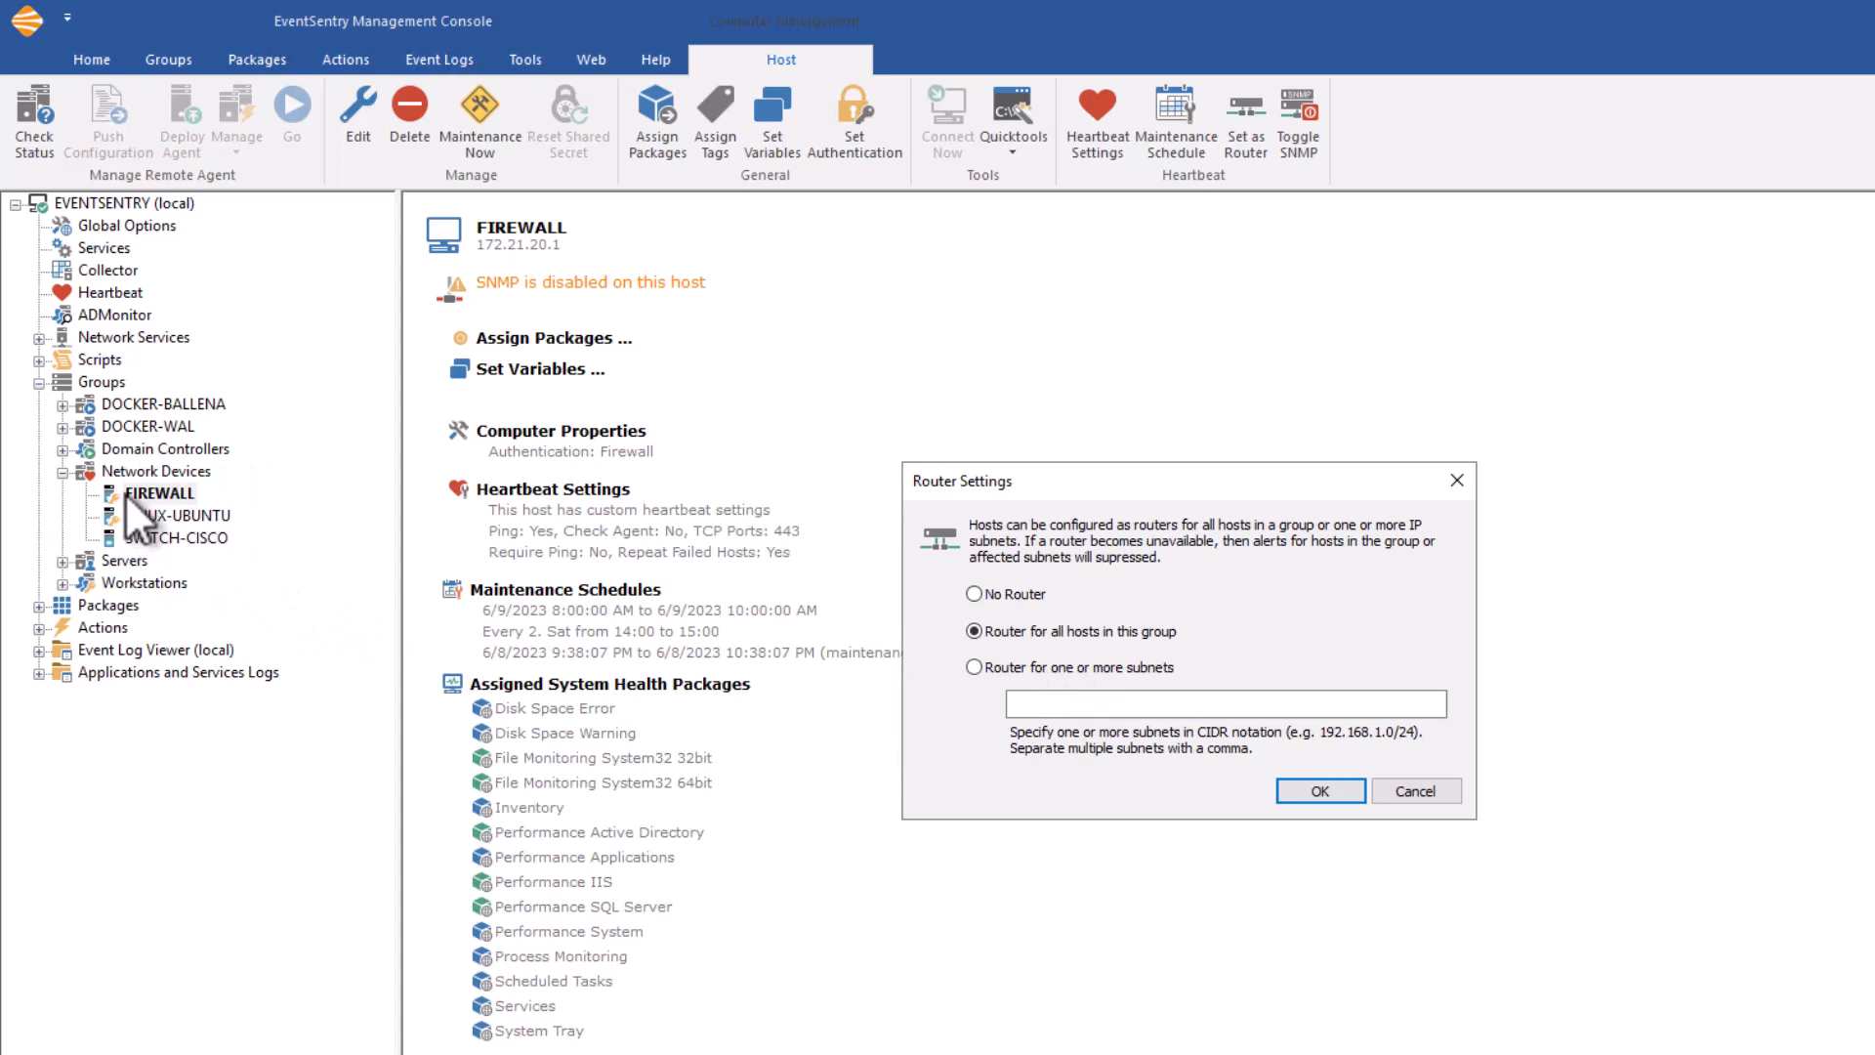
click(1112, 667)
click(1108, 703)
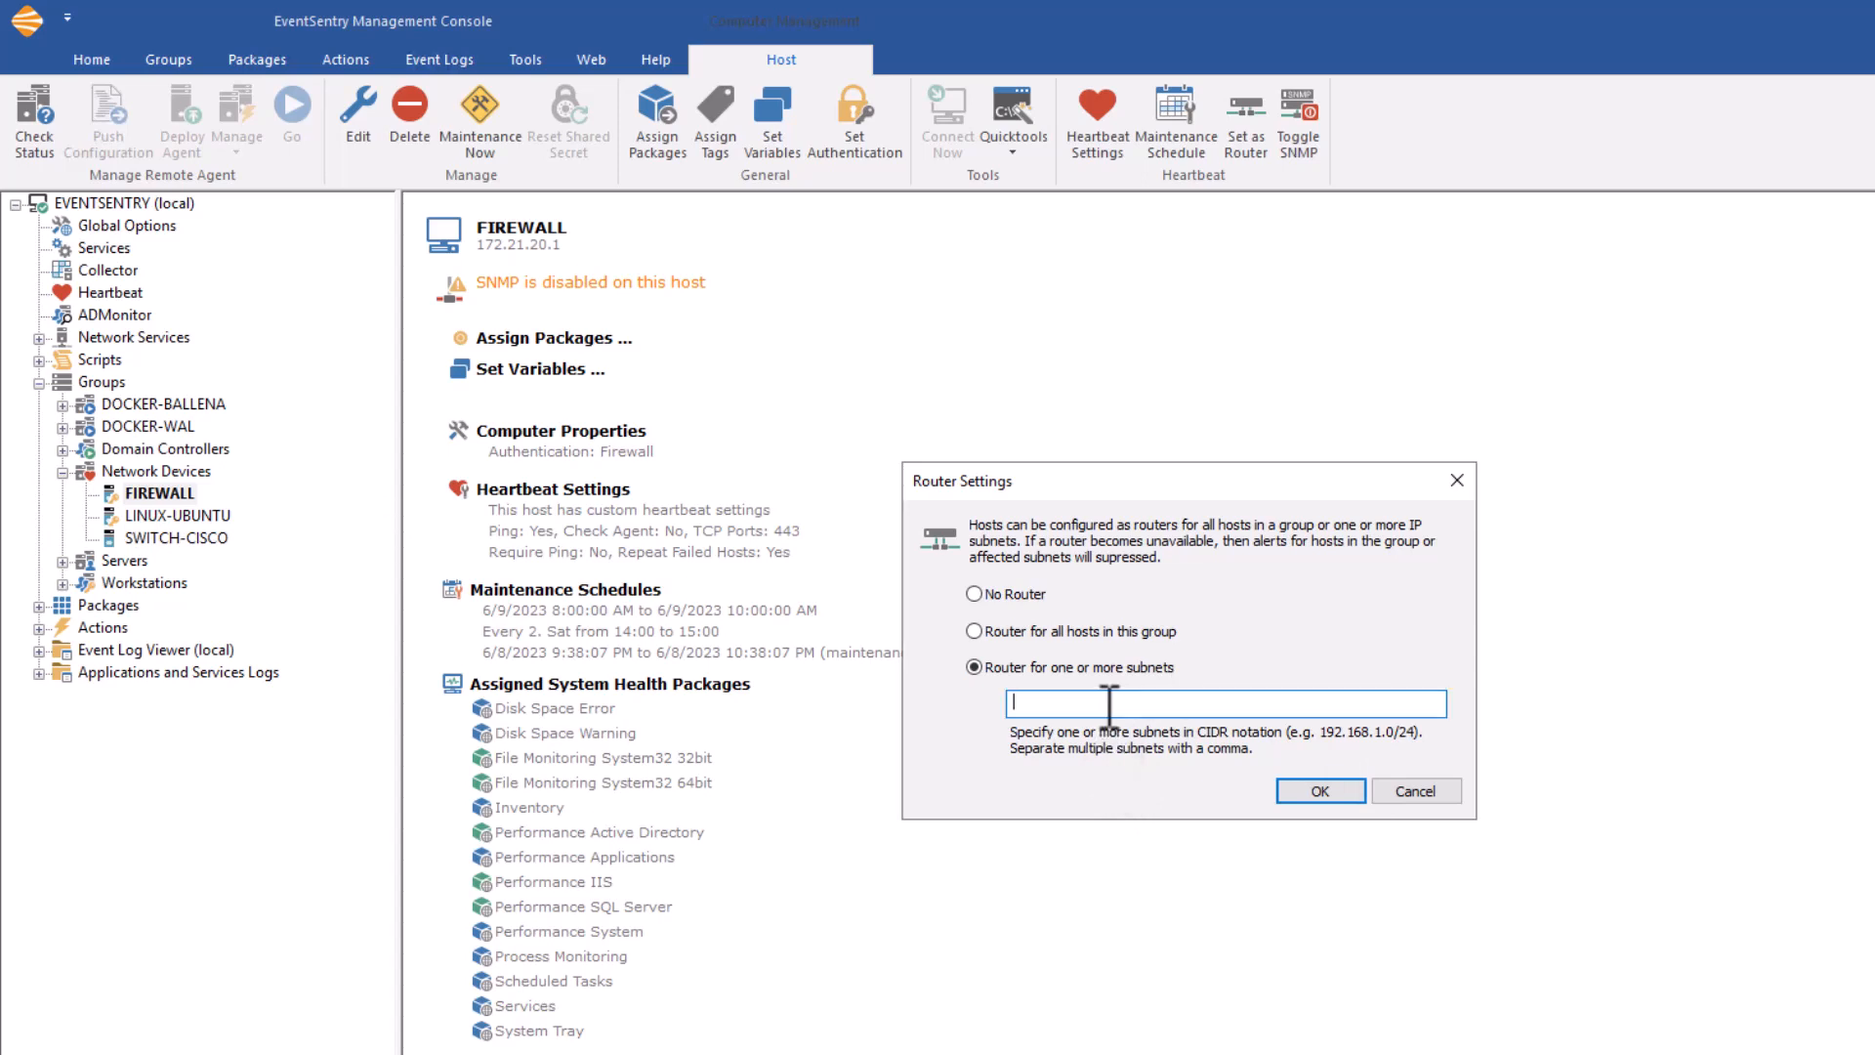
text(192.168.0.0/24)
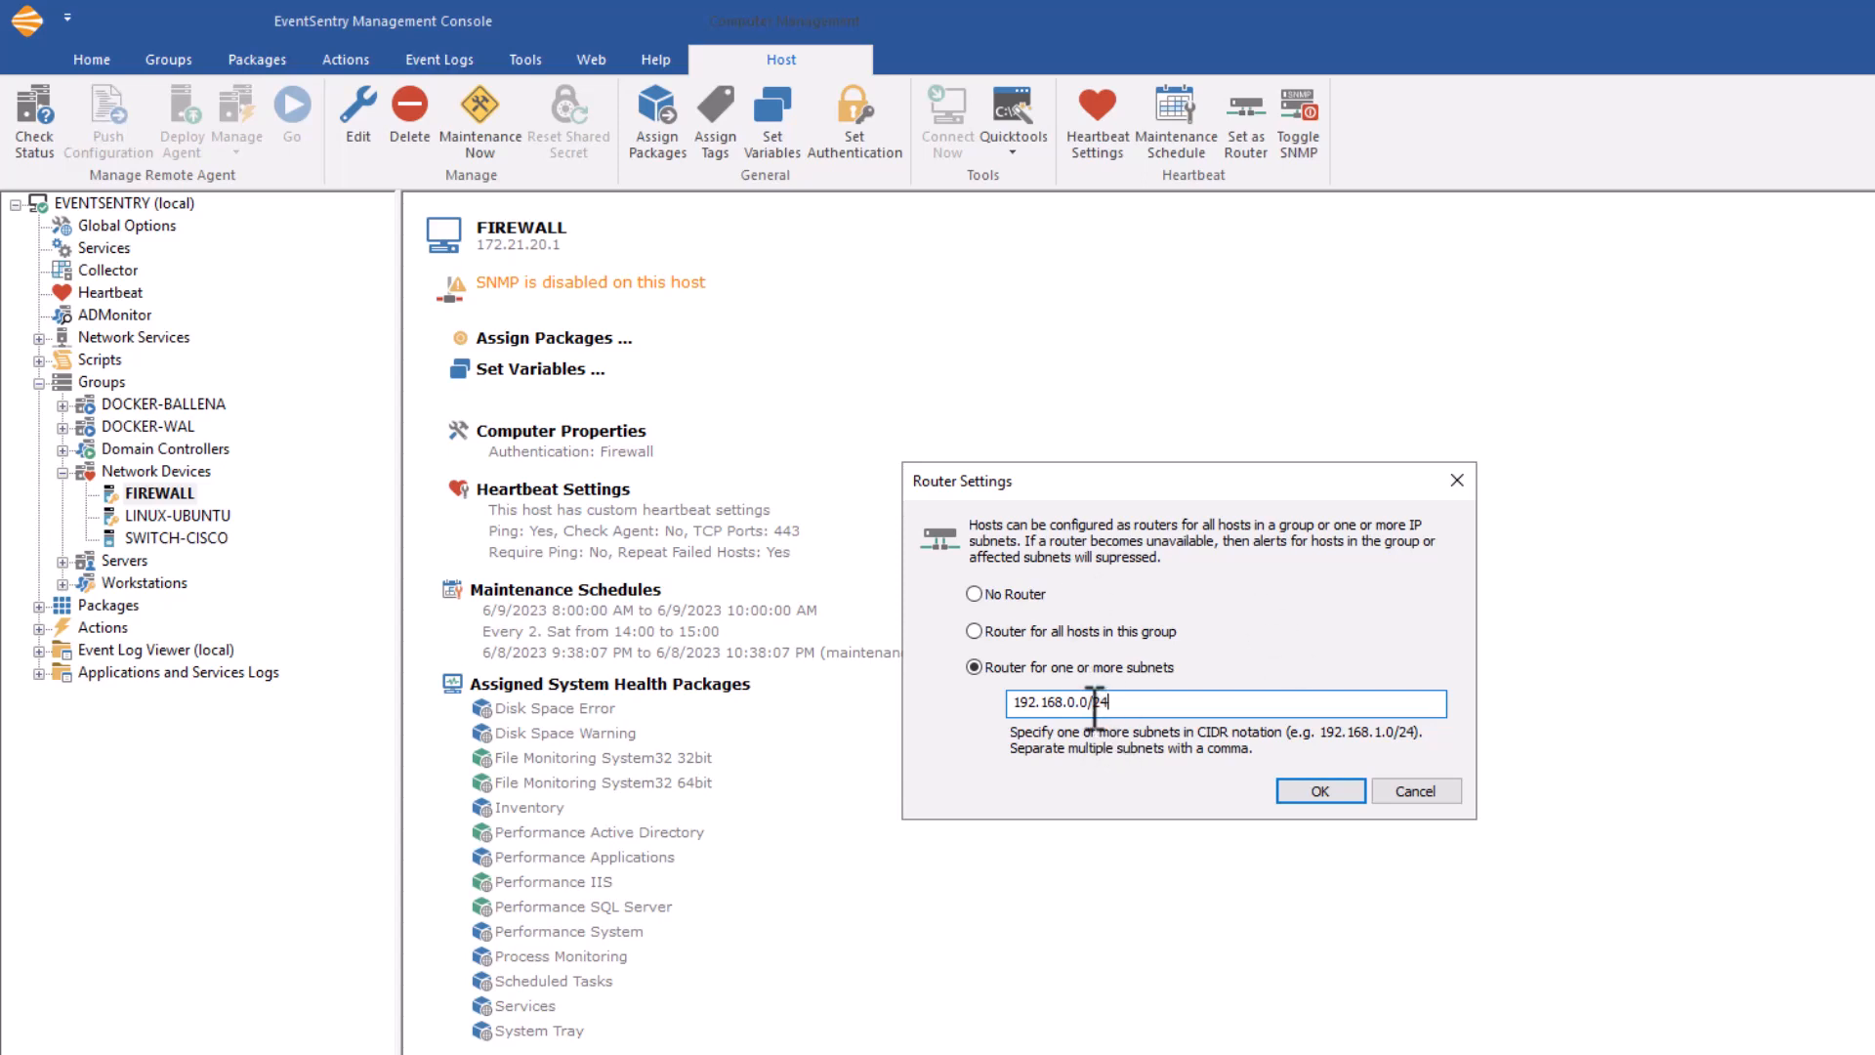
- Add 192.168.1.0/24 as a second, comma-separated subnet to the router settings and apply them
drag(1089, 701, 1009, 703)
click(1126, 700)
key(ctrl+a)
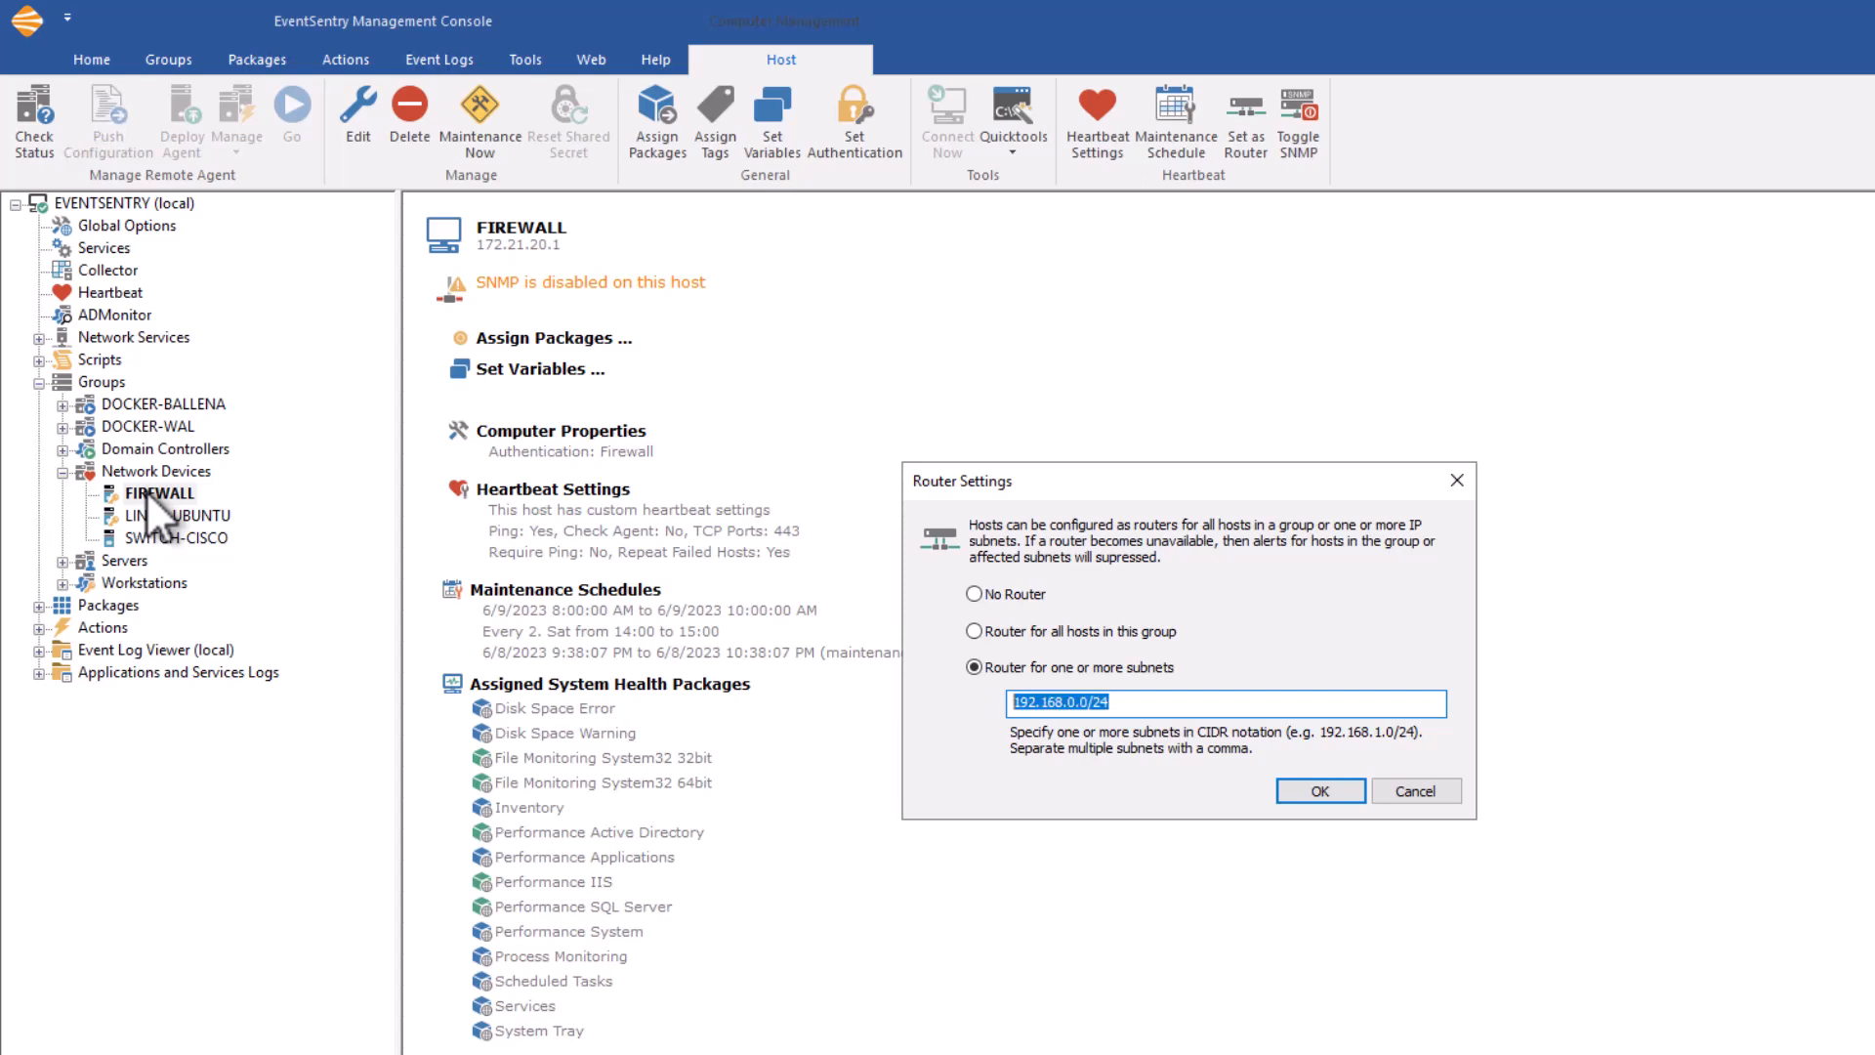
key(ctrl+c)
key(End)
text(,)
key(ctrl+v)
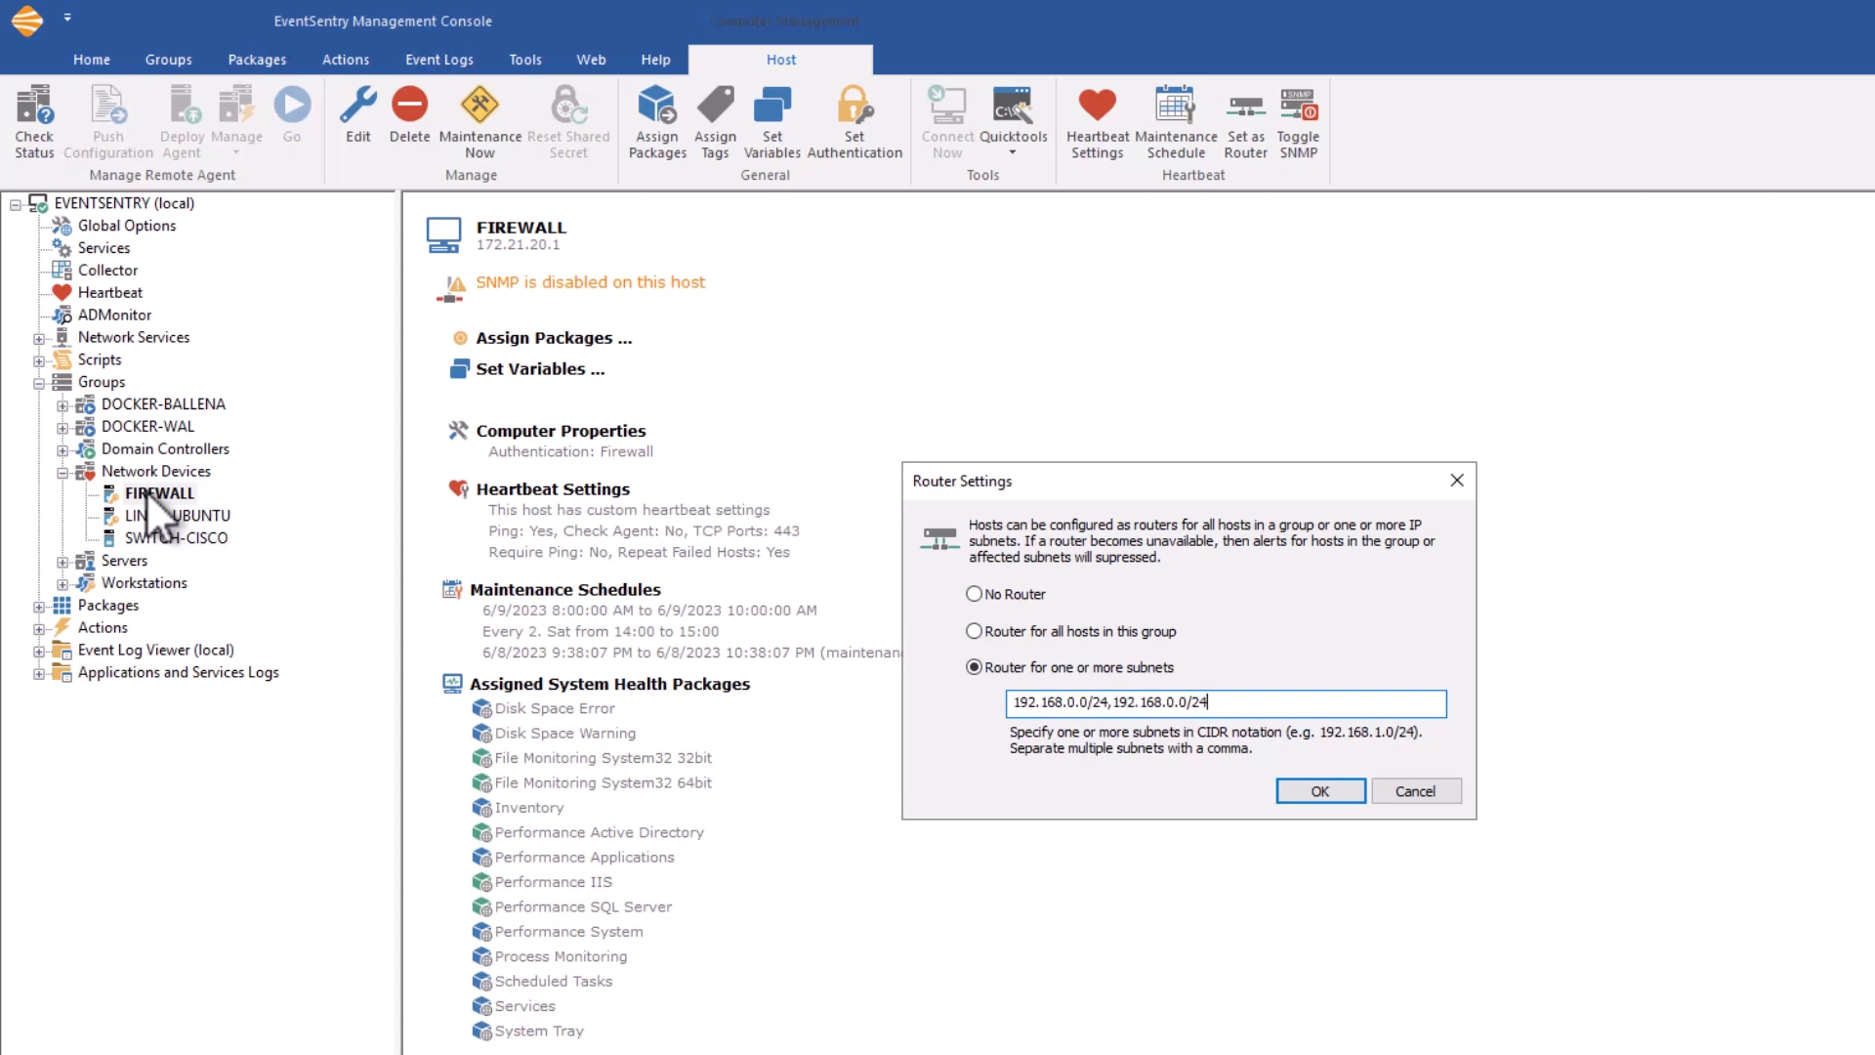
key(BackSpace)
key(BackSpace)
key(BackSpace)
text(1.0)
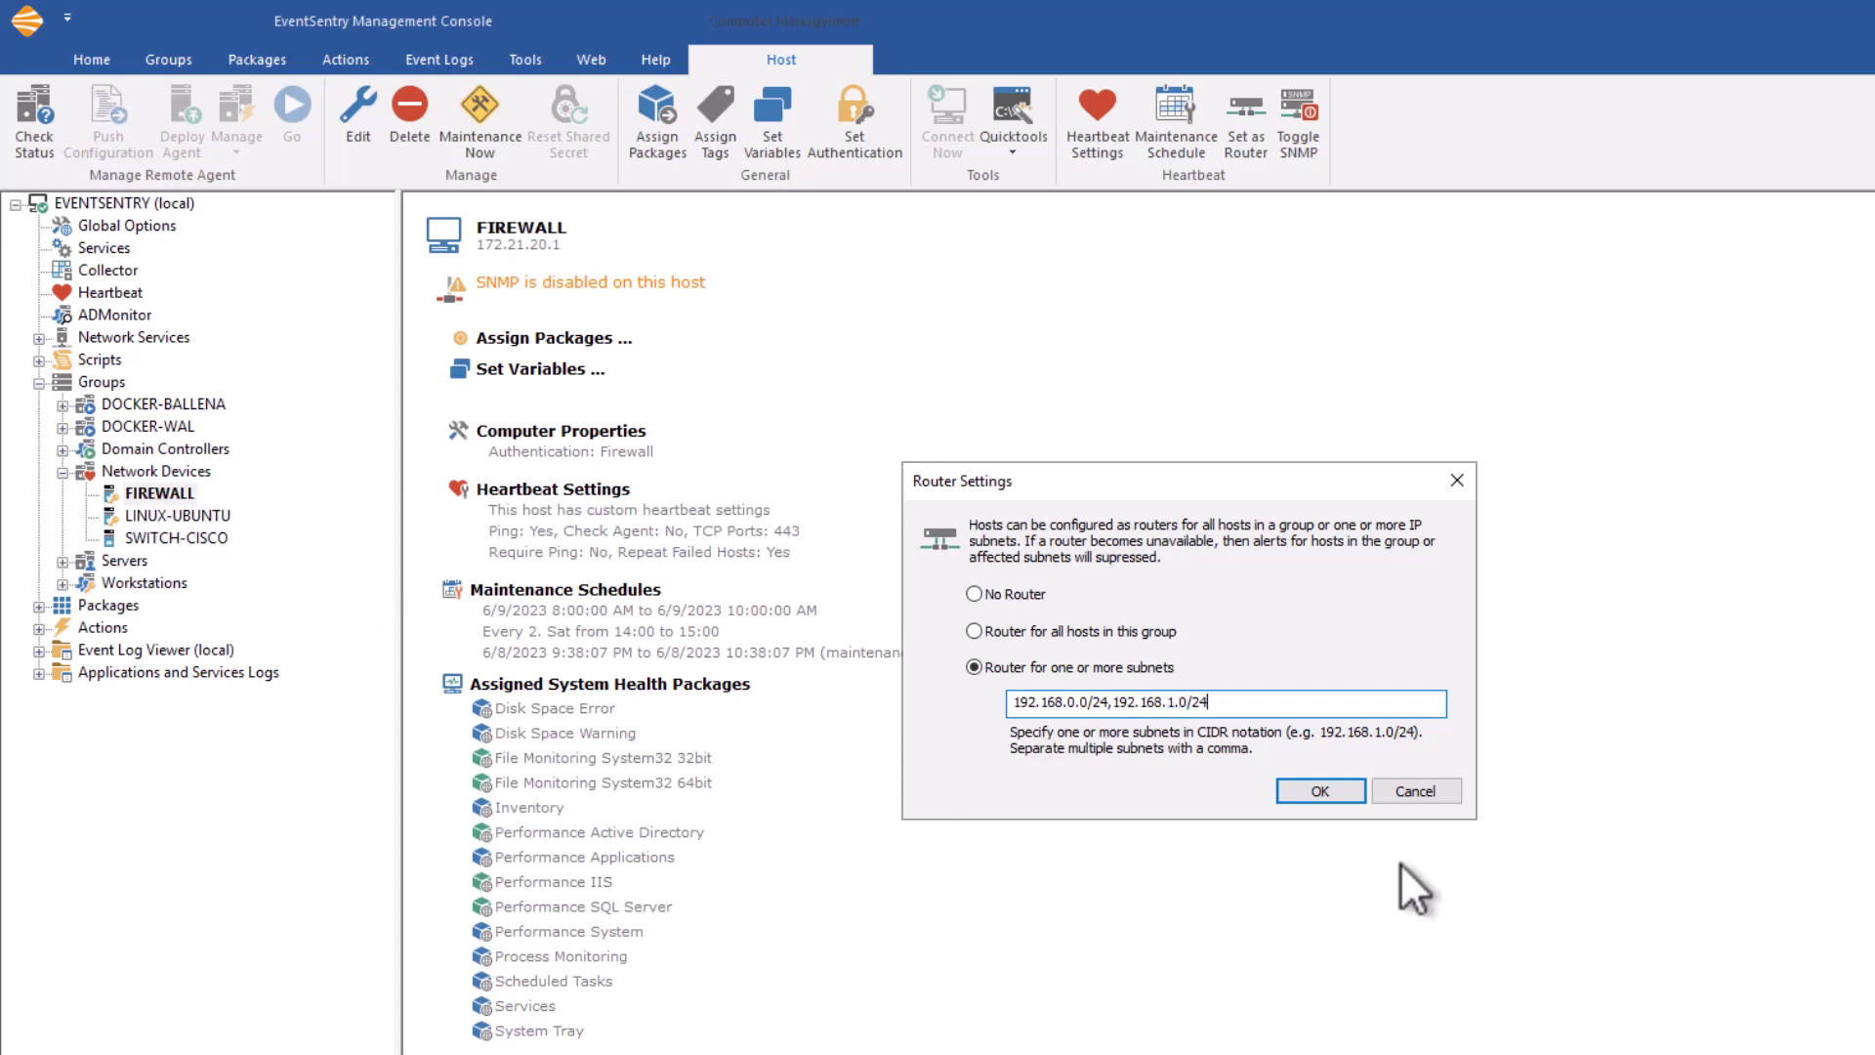
click(1353, 792)
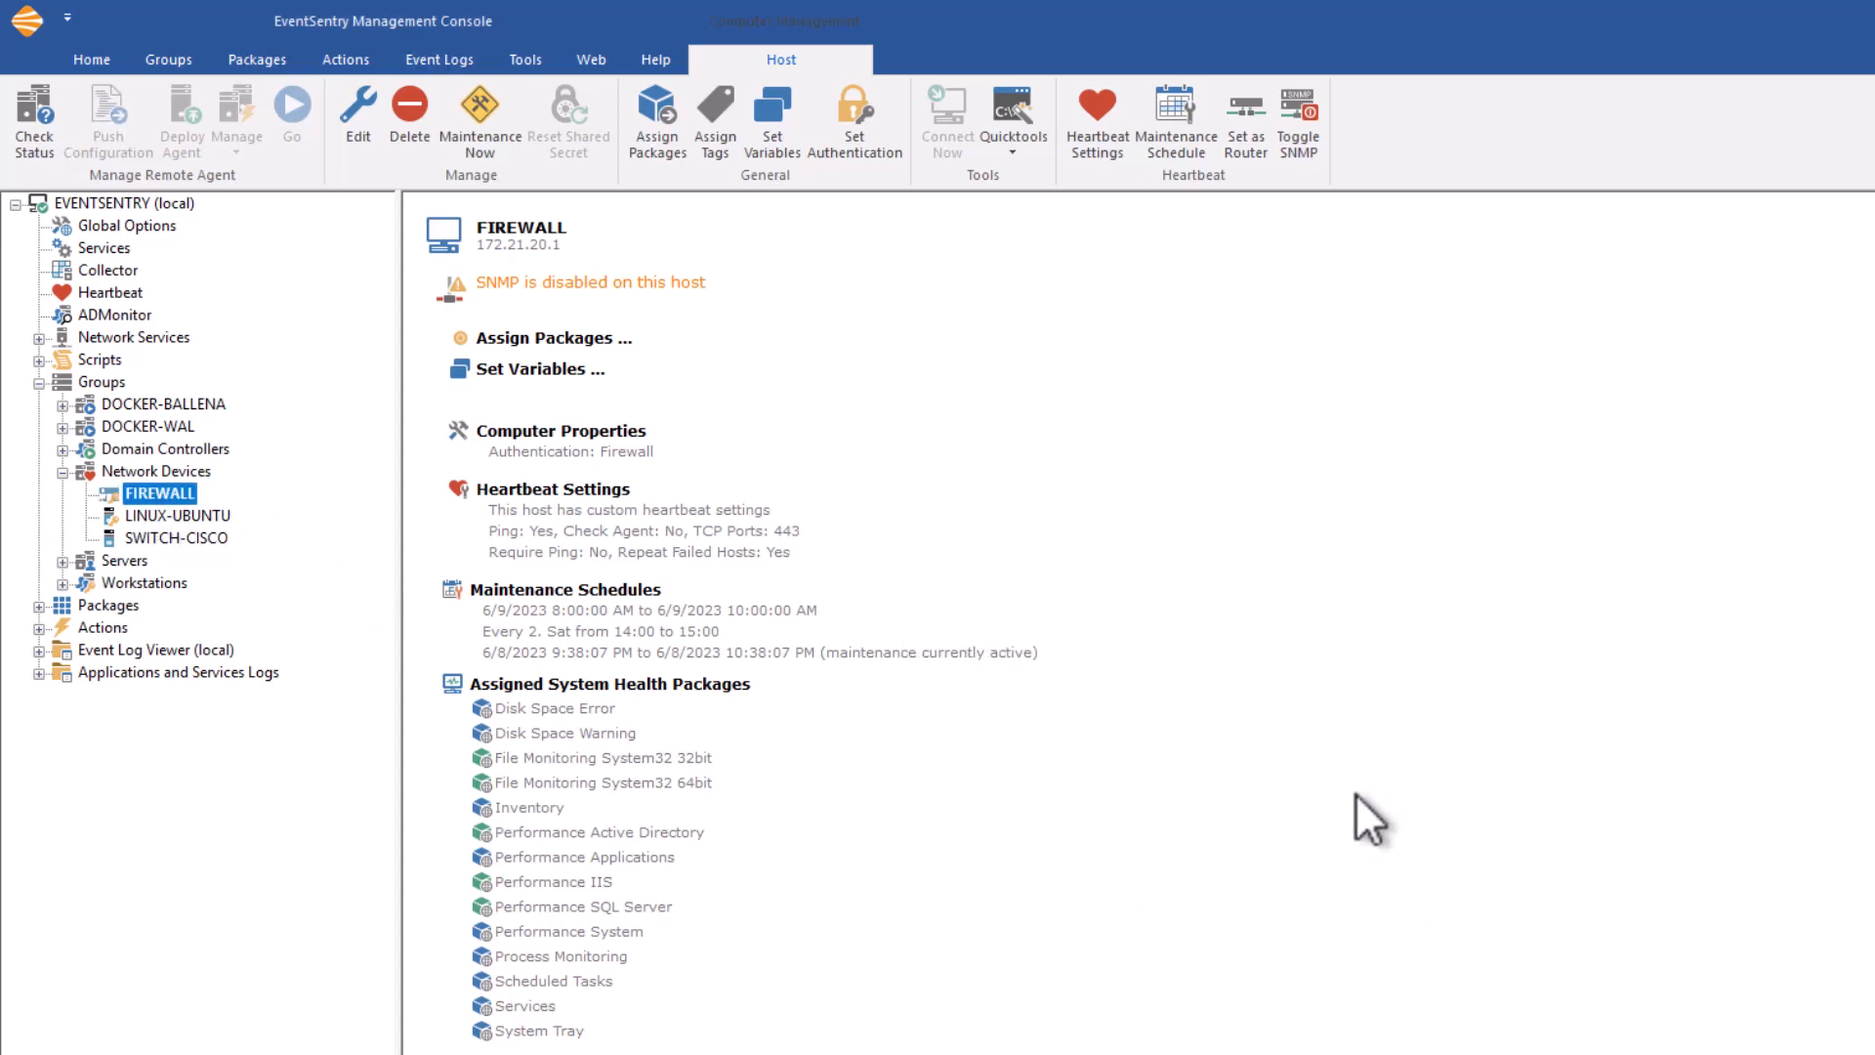
- Review the router information in FIREWALL's overview and set the host back to No Router
click(137, 517)
click(136, 498)
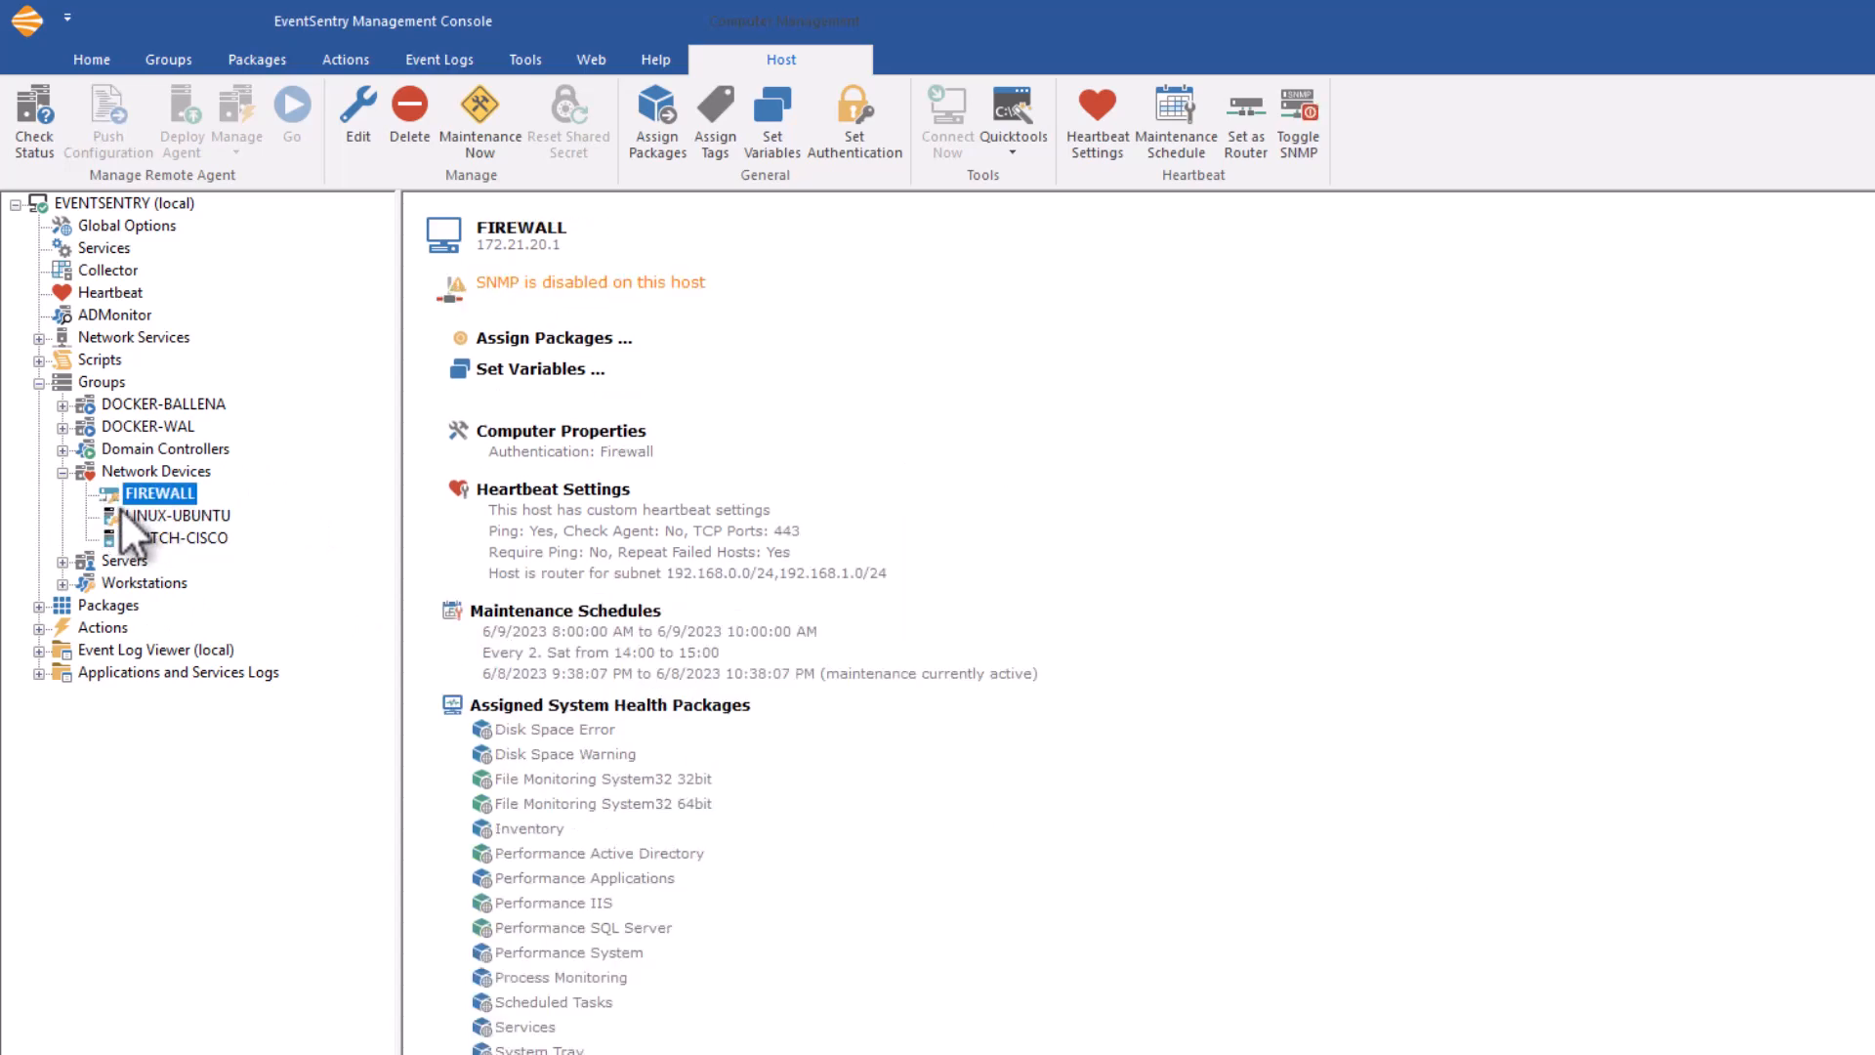
click(1250, 111)
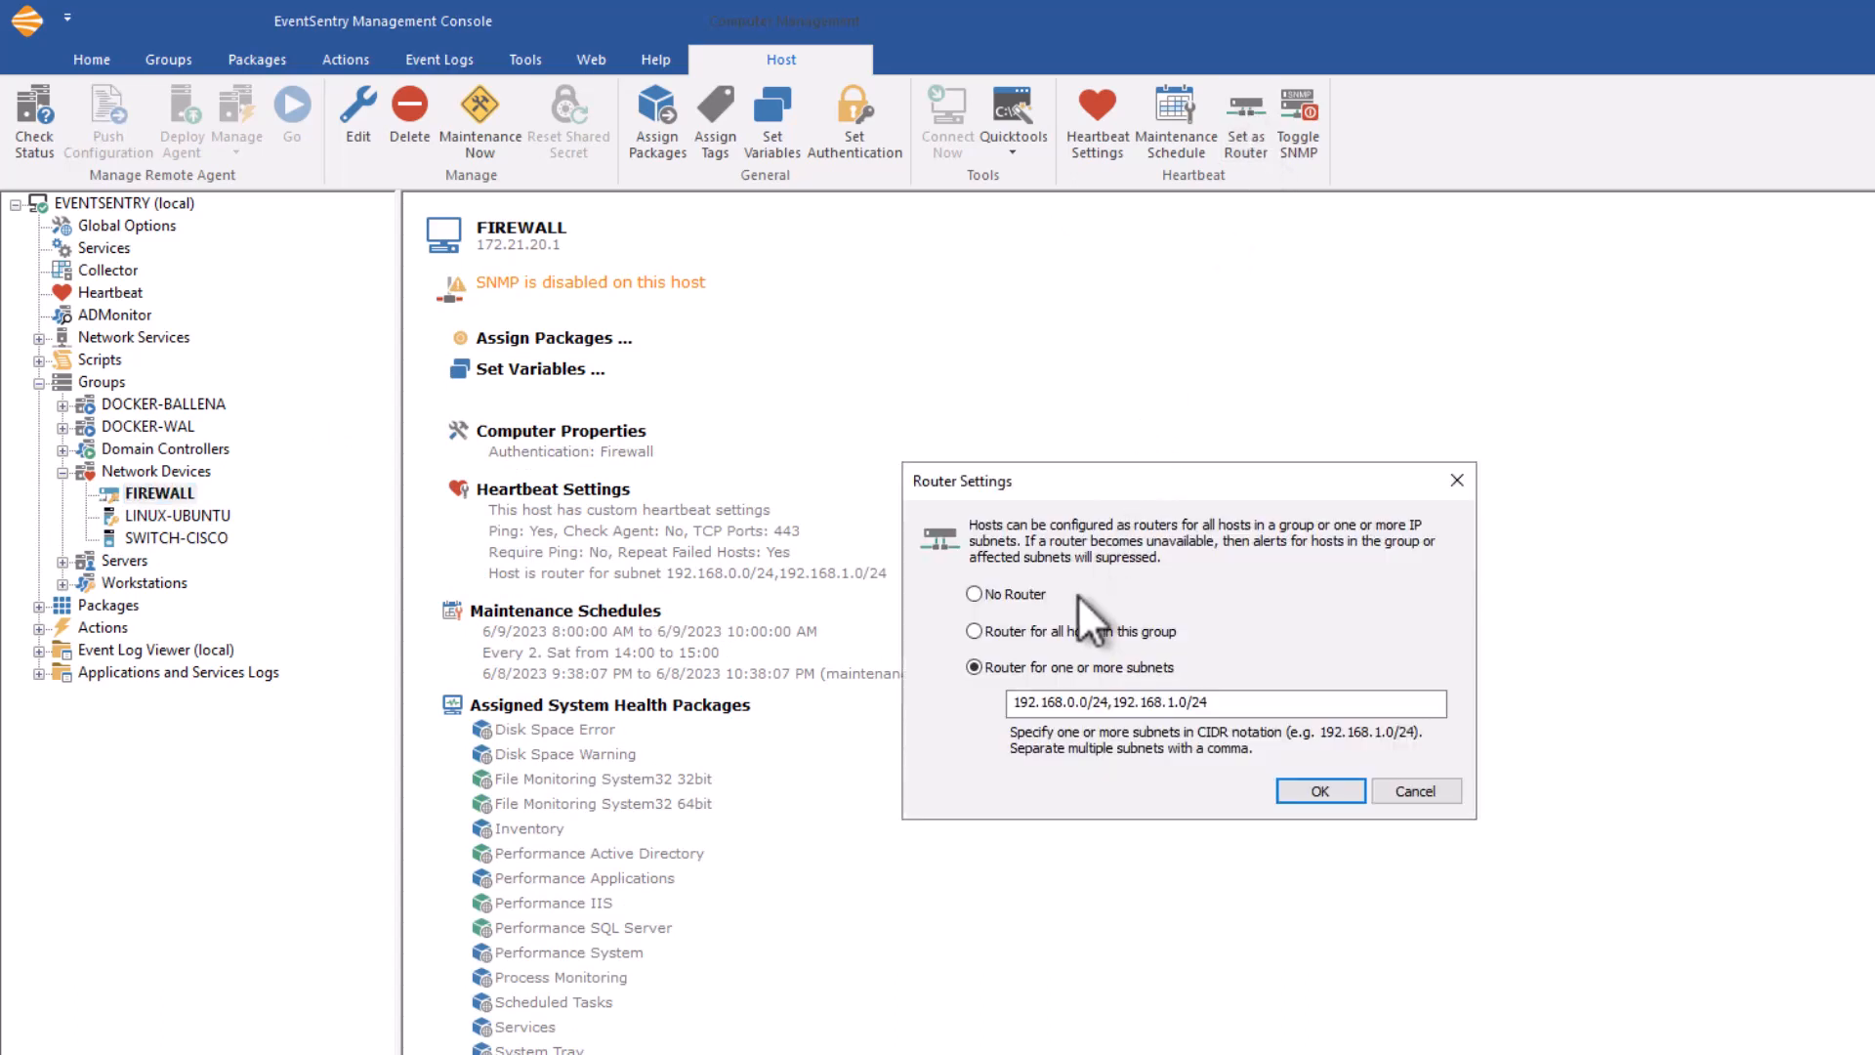
click(1019, 590)
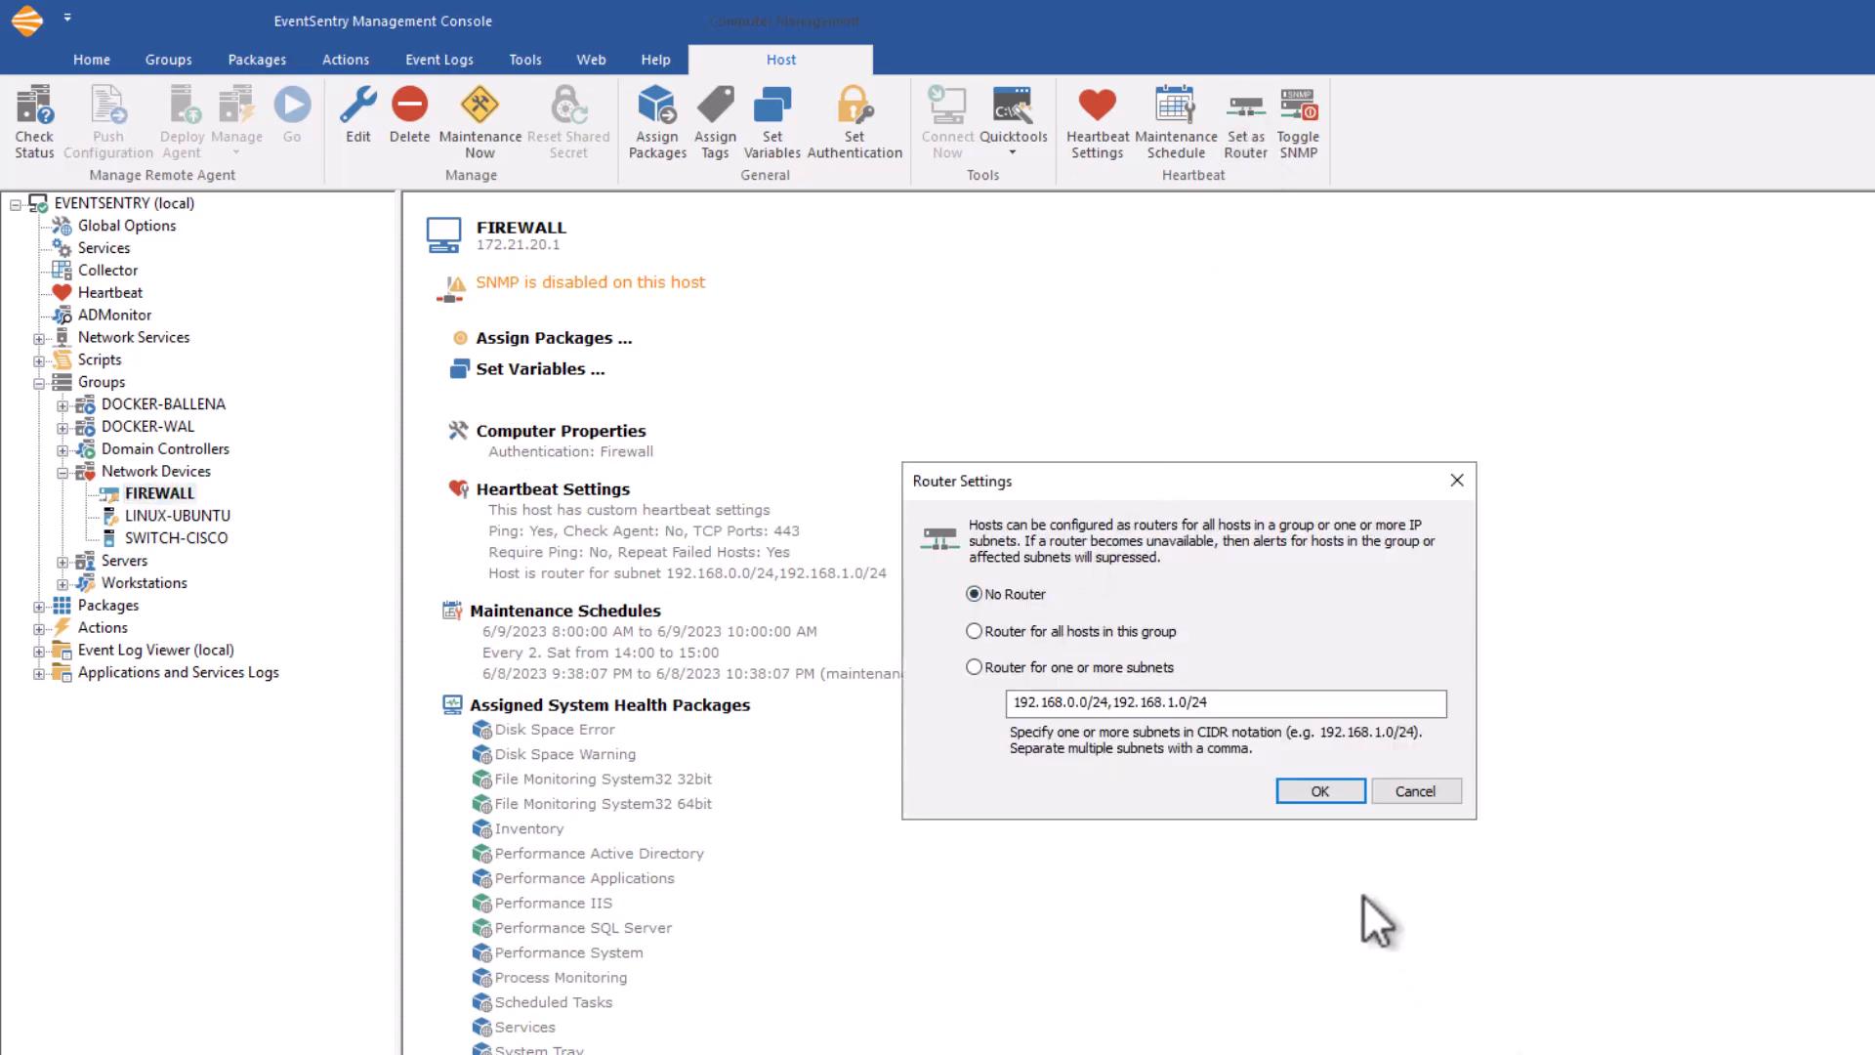
click(1330, 793)
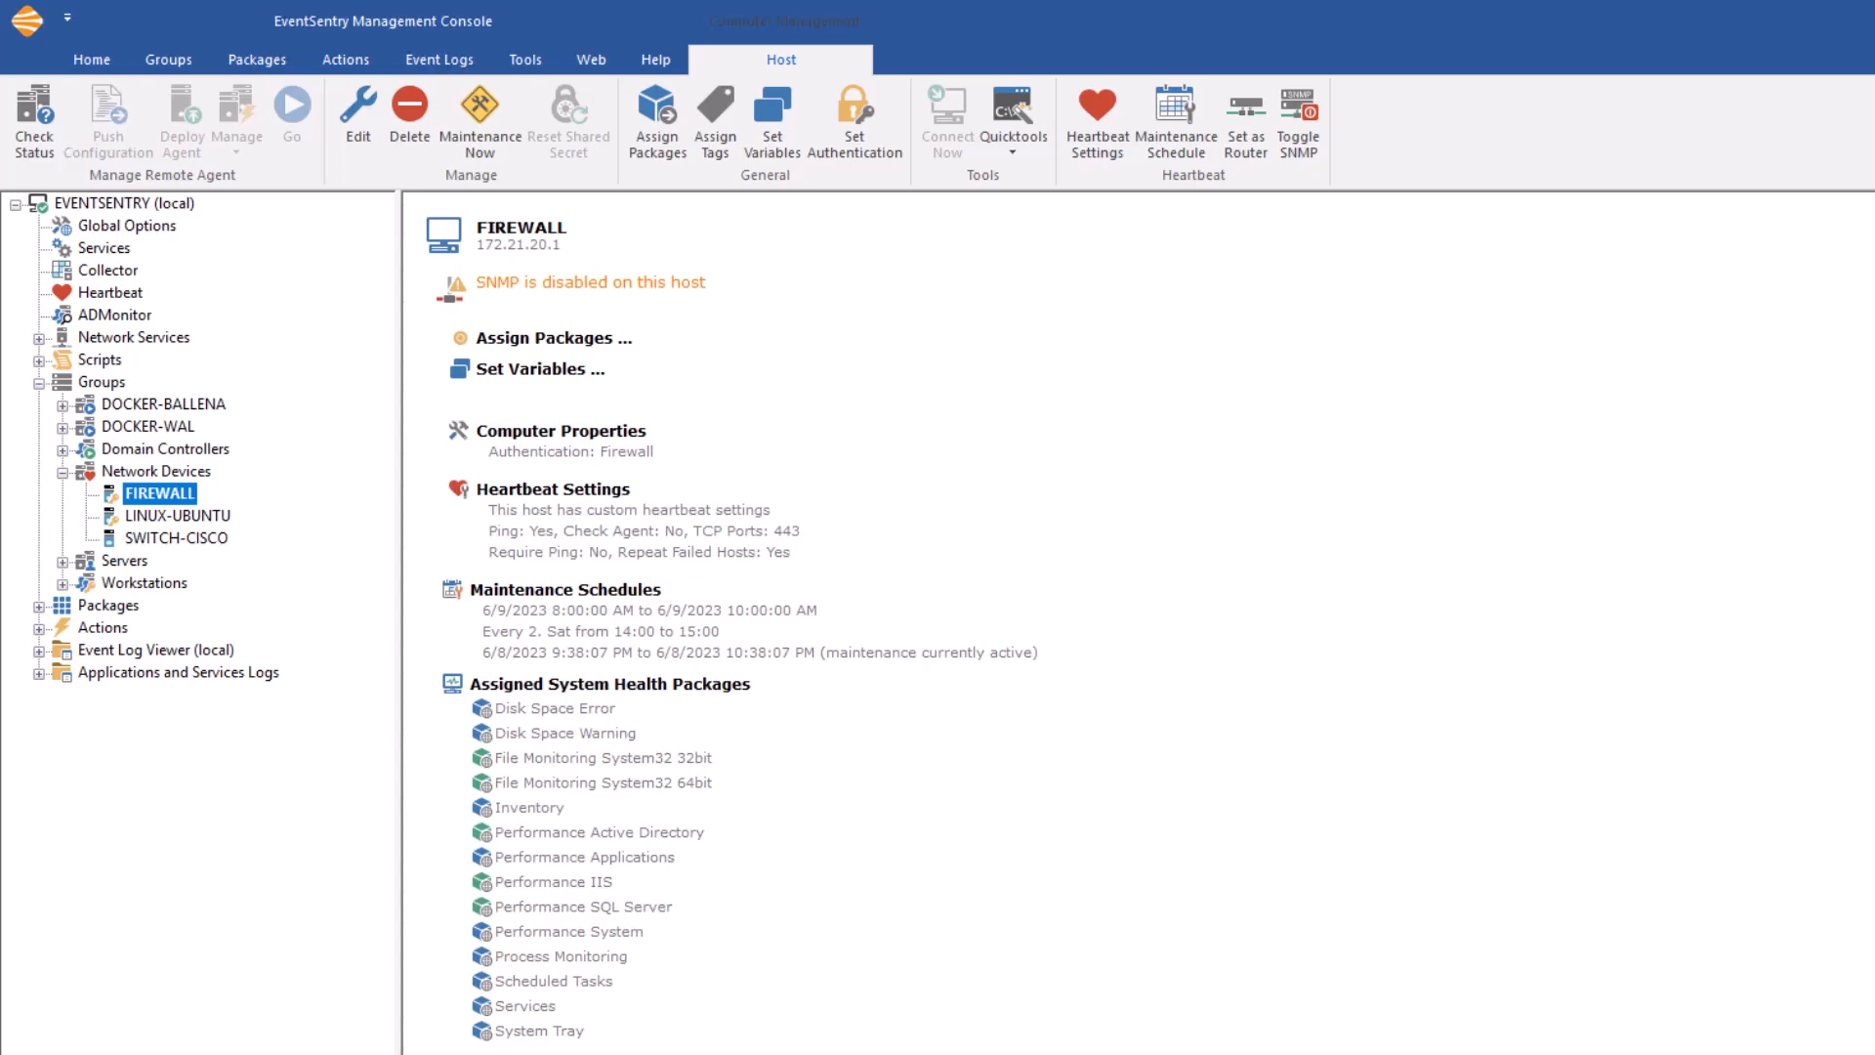
- Switch to Firefox to view the EventSentry Default dashboard
click(259, 1044)
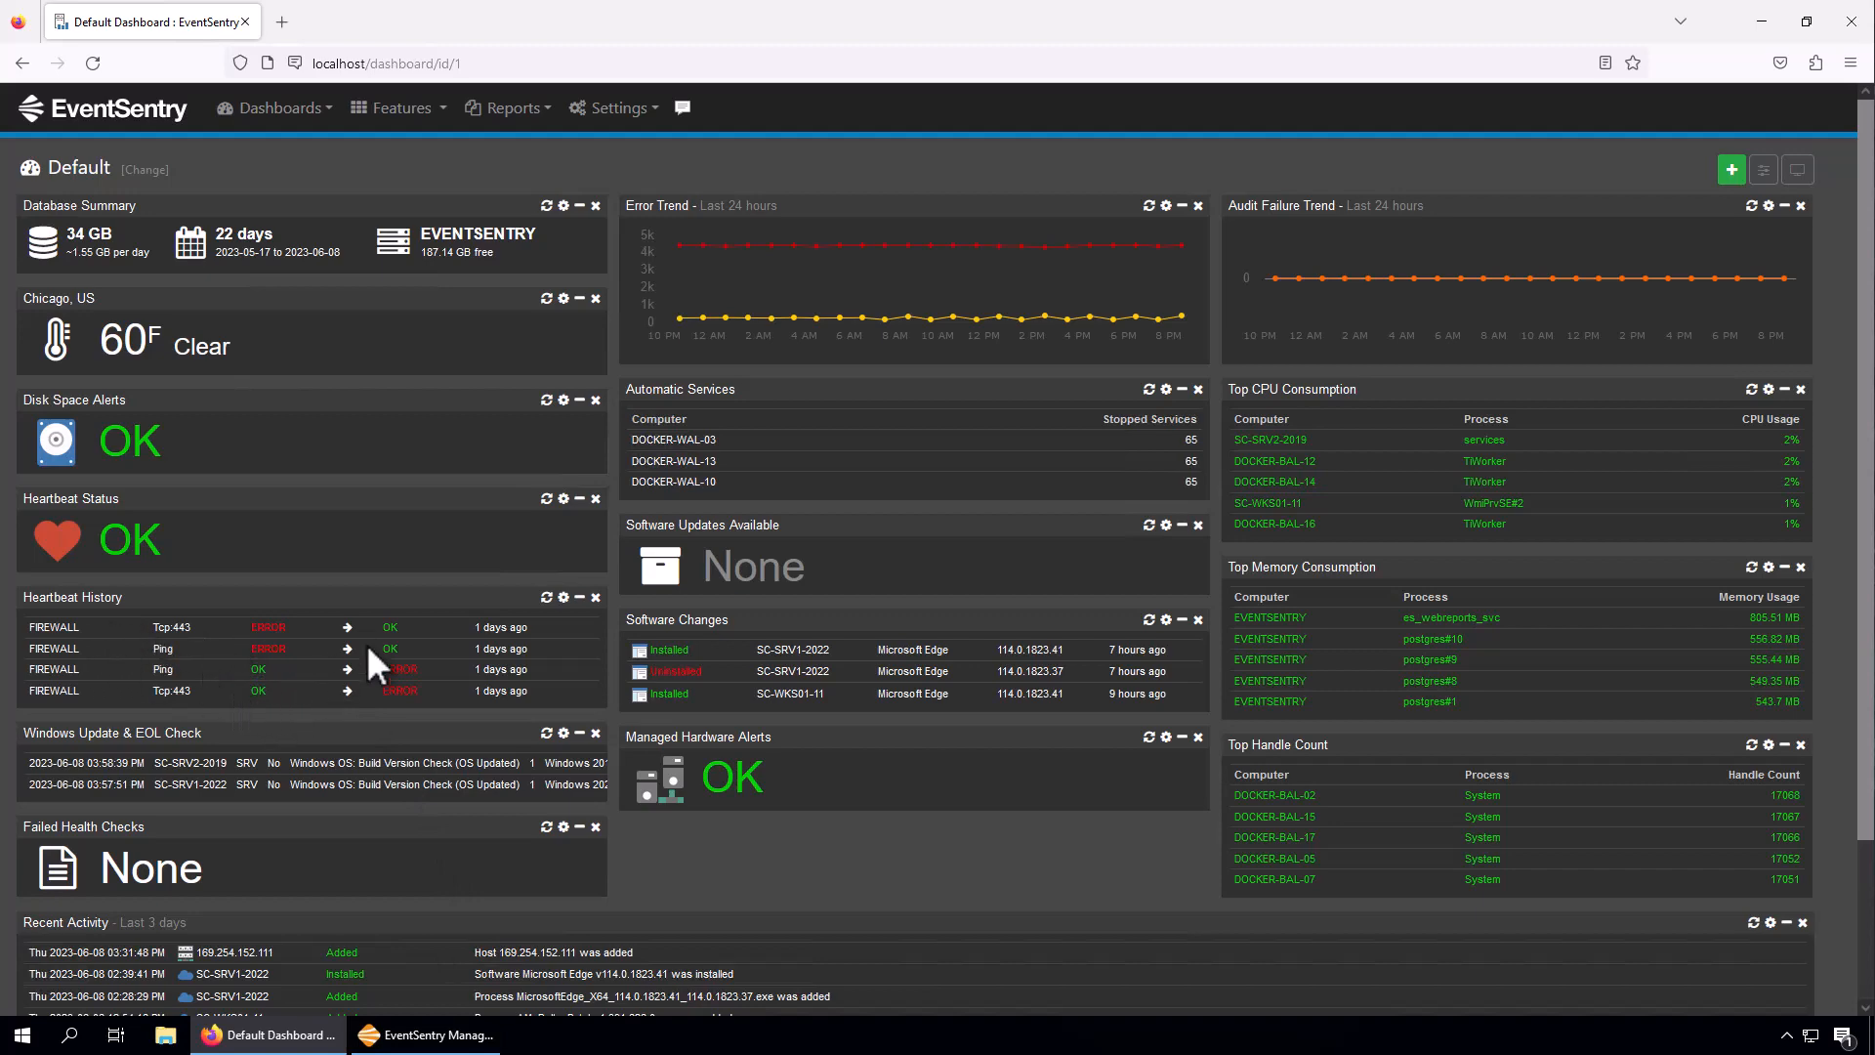
- Open the current heartbeat status and review all columns of the detailed results, including Last Scan Duration and Source Computer, plus the summary view
click(437, 110)
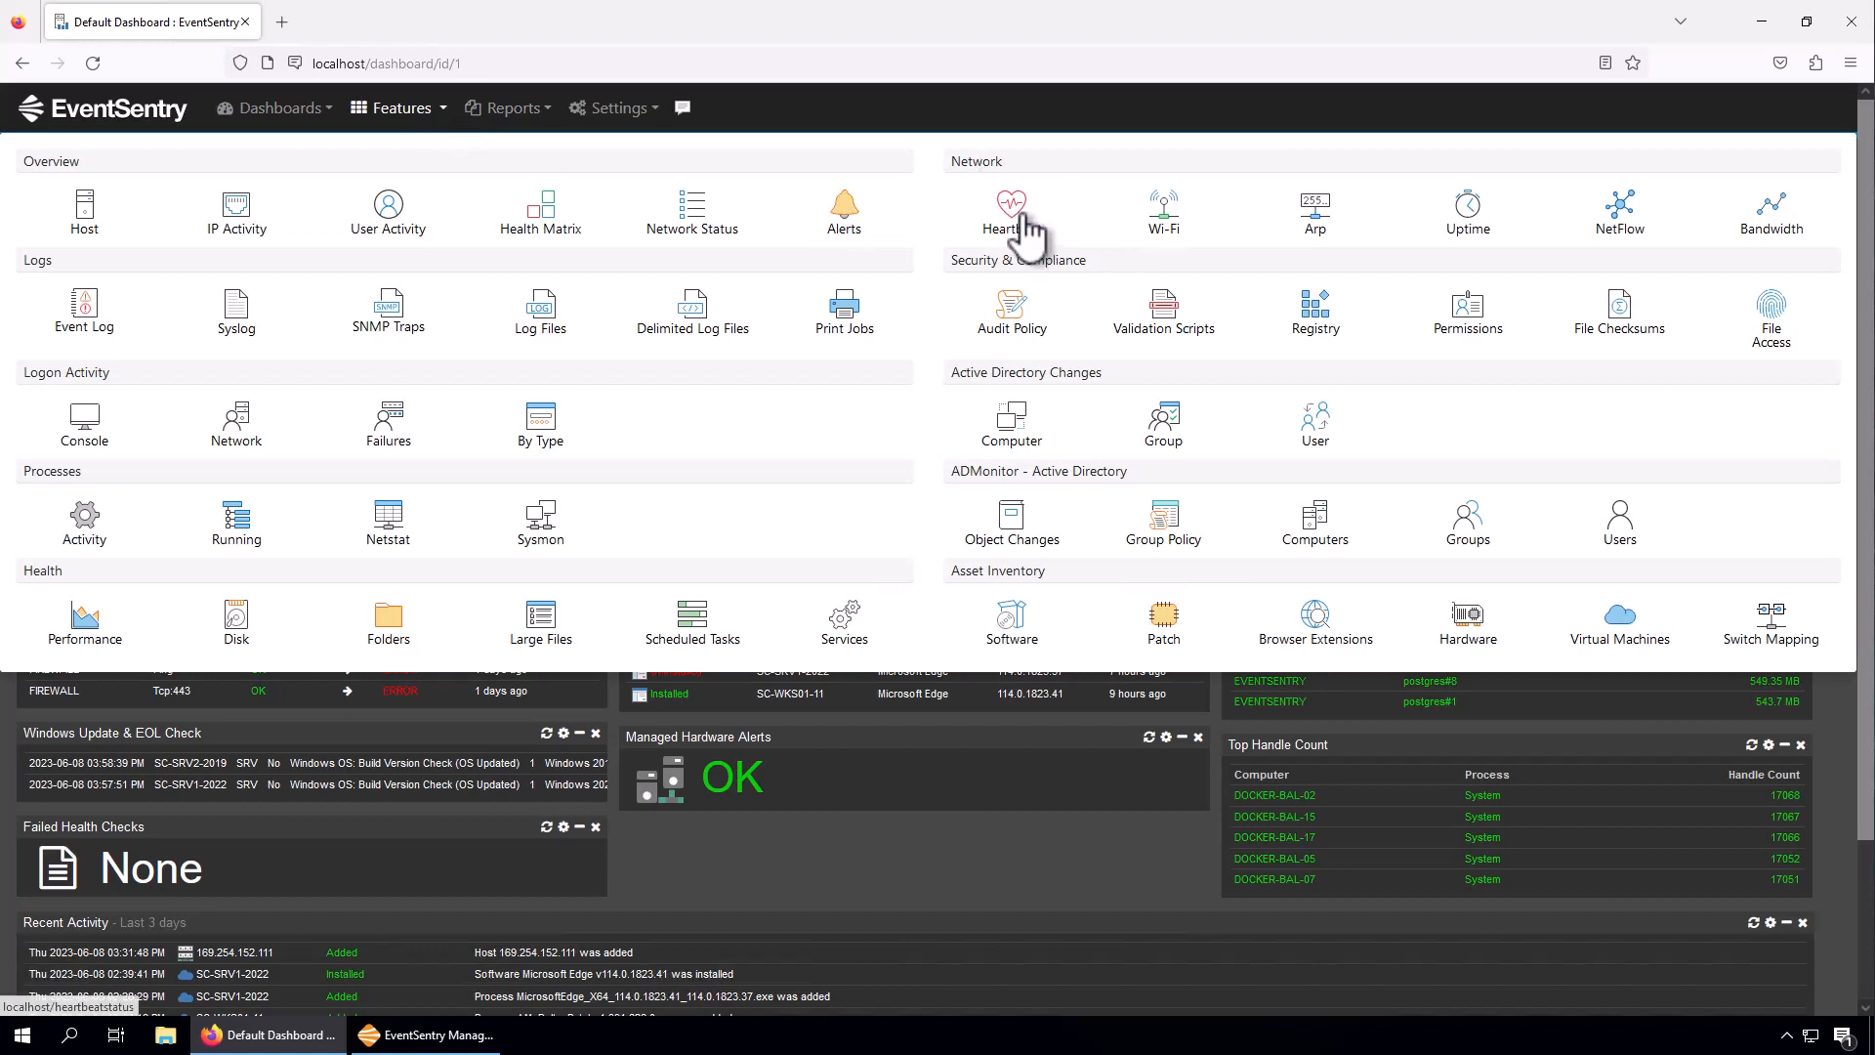
mouse_move(1027, 239)
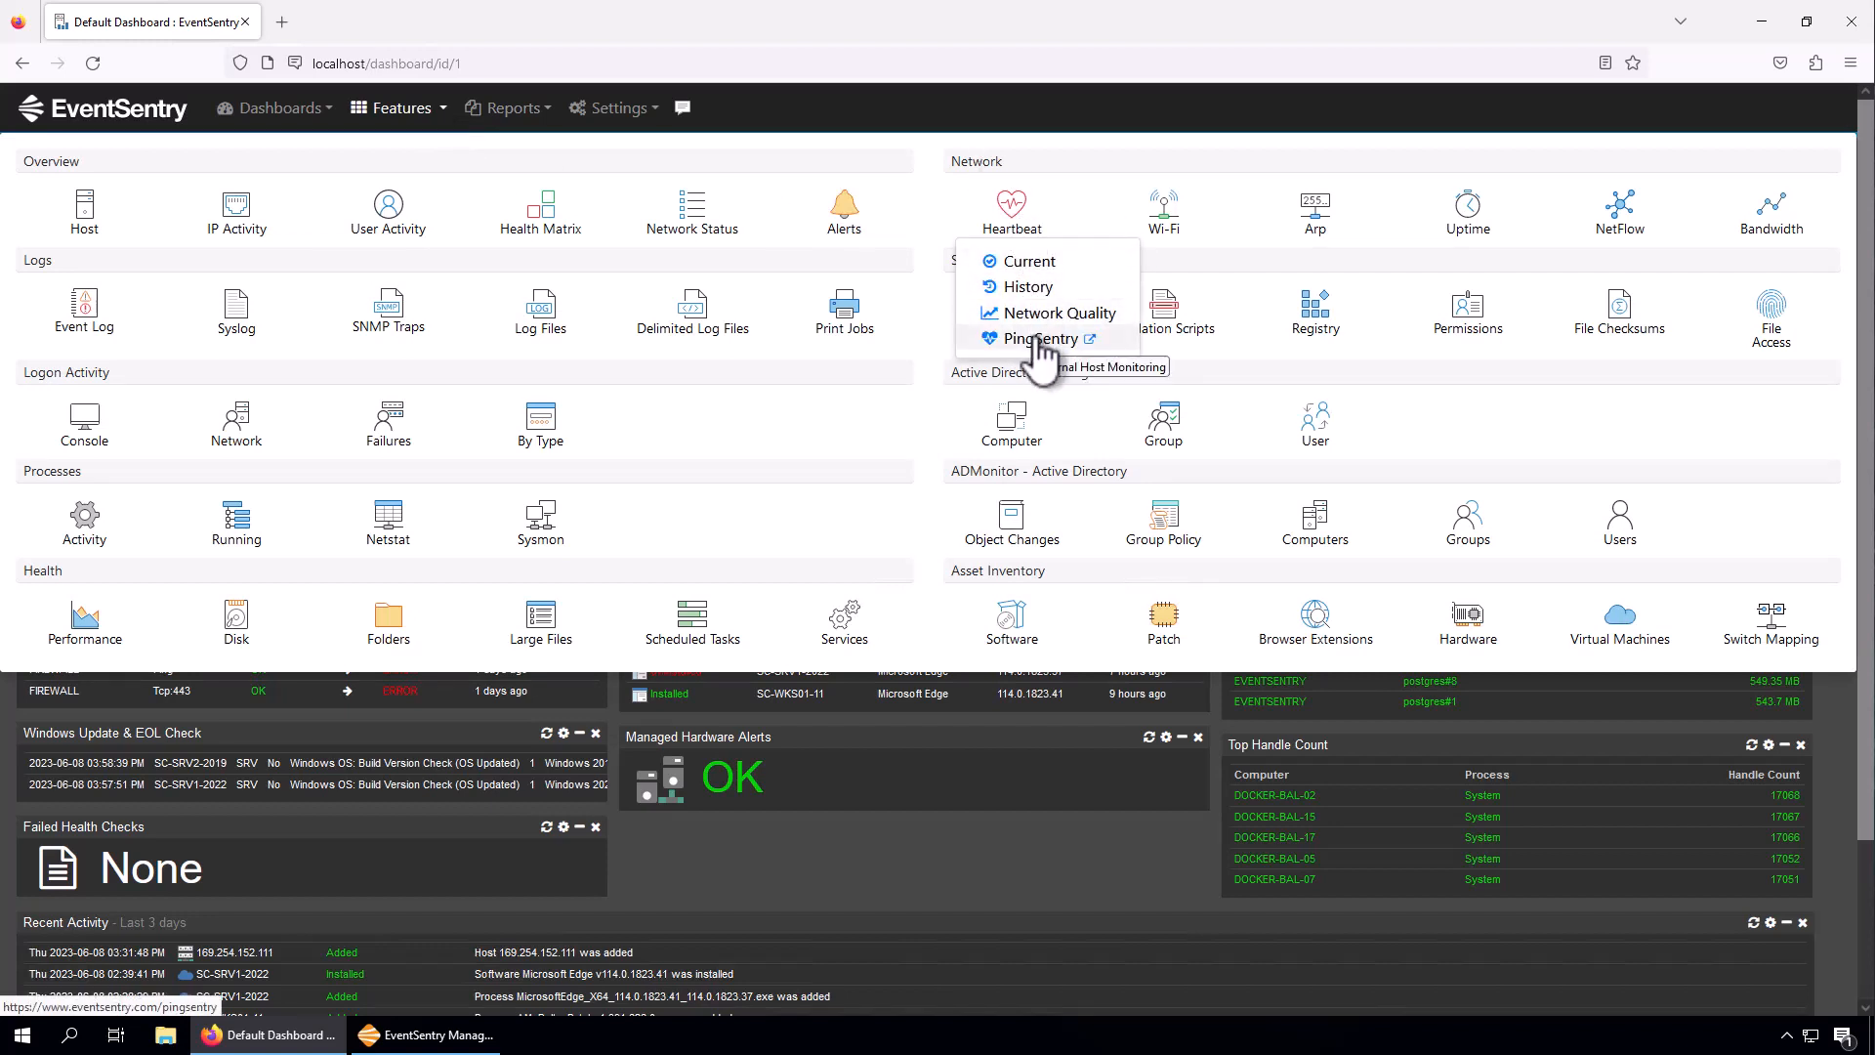
click(1043, 268)
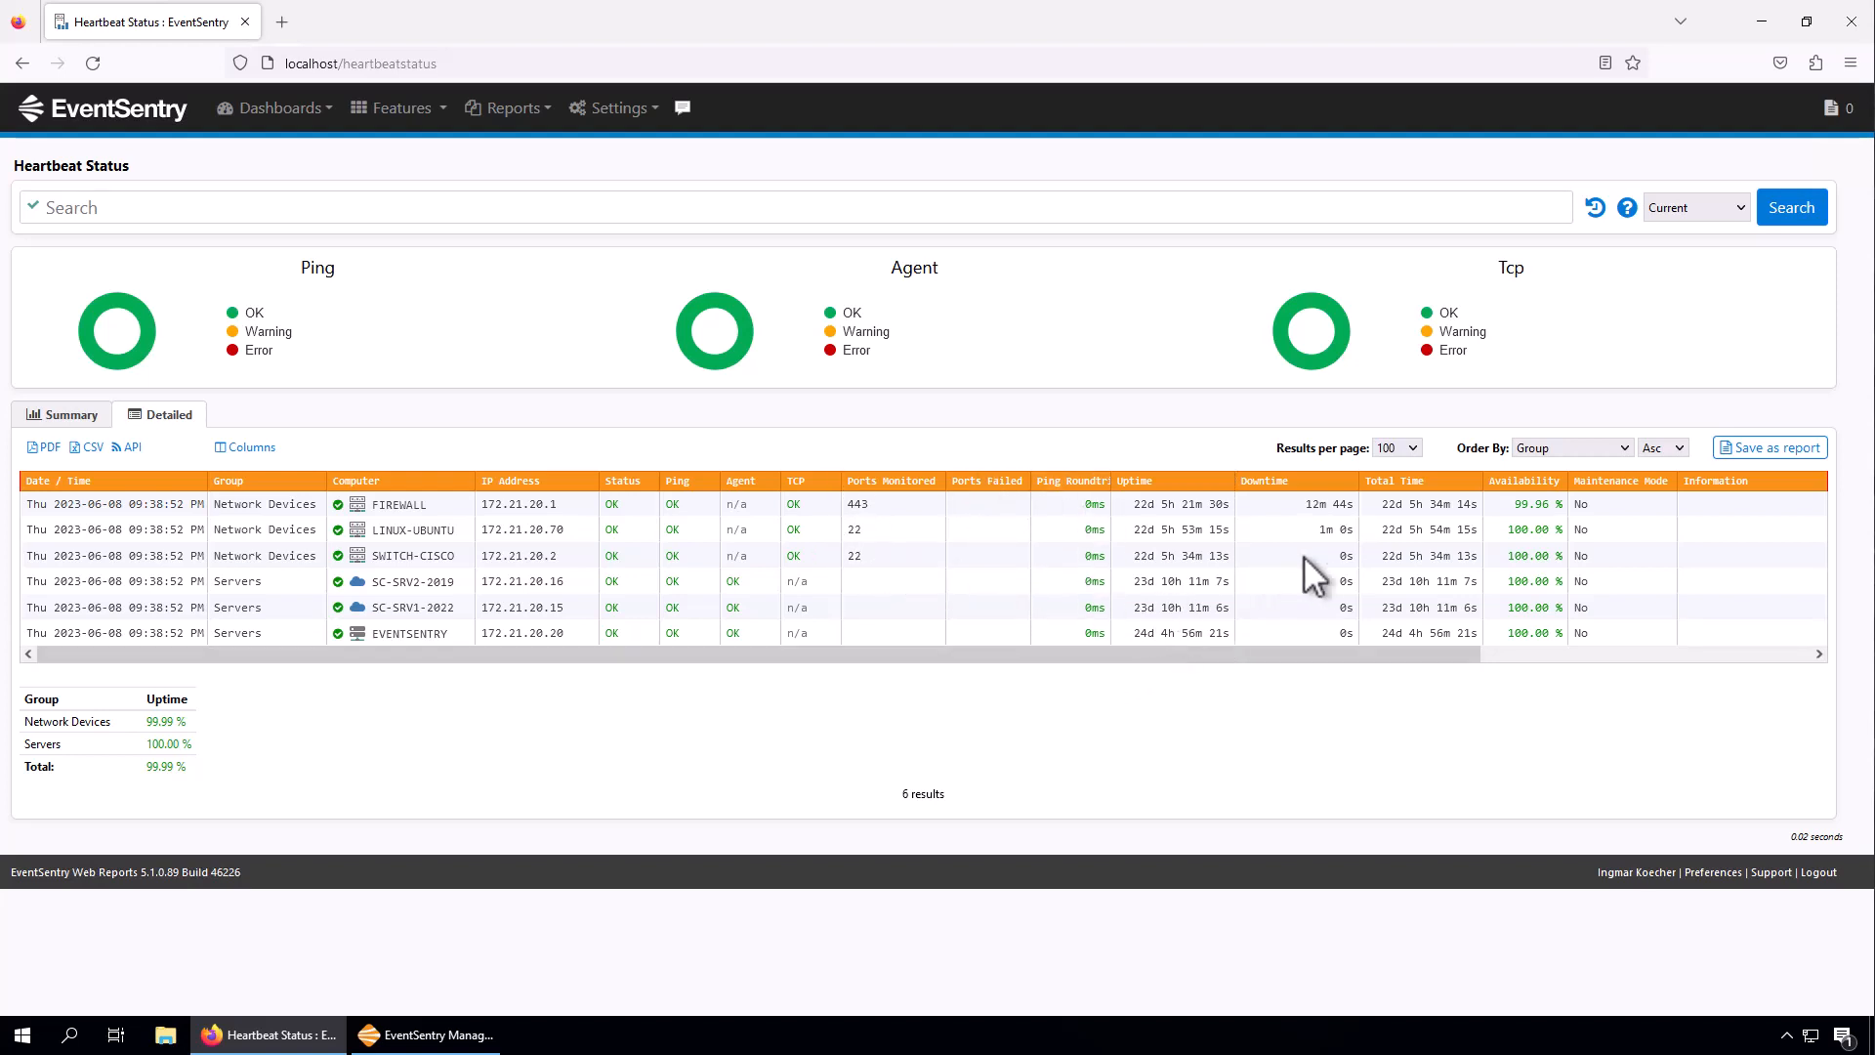
drag(1445, 660, 1849, 659)
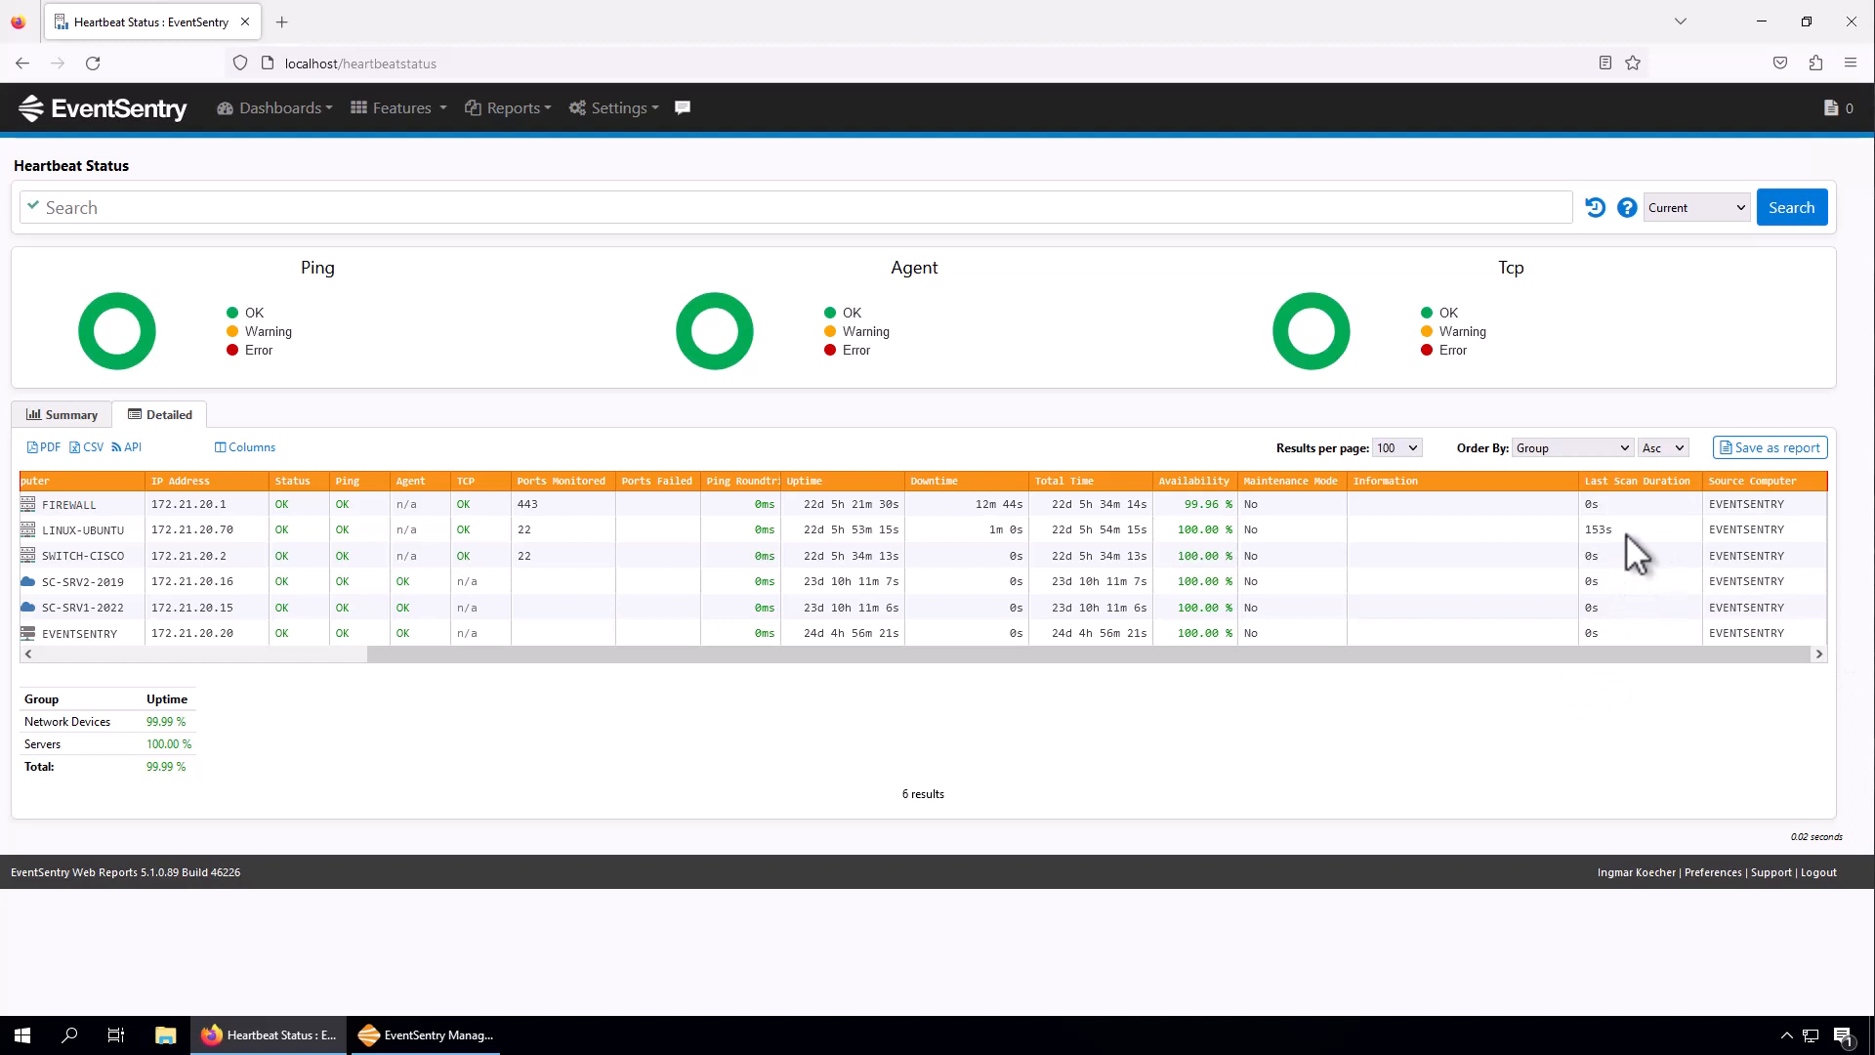
drag(1608, 658, 1038, 678)
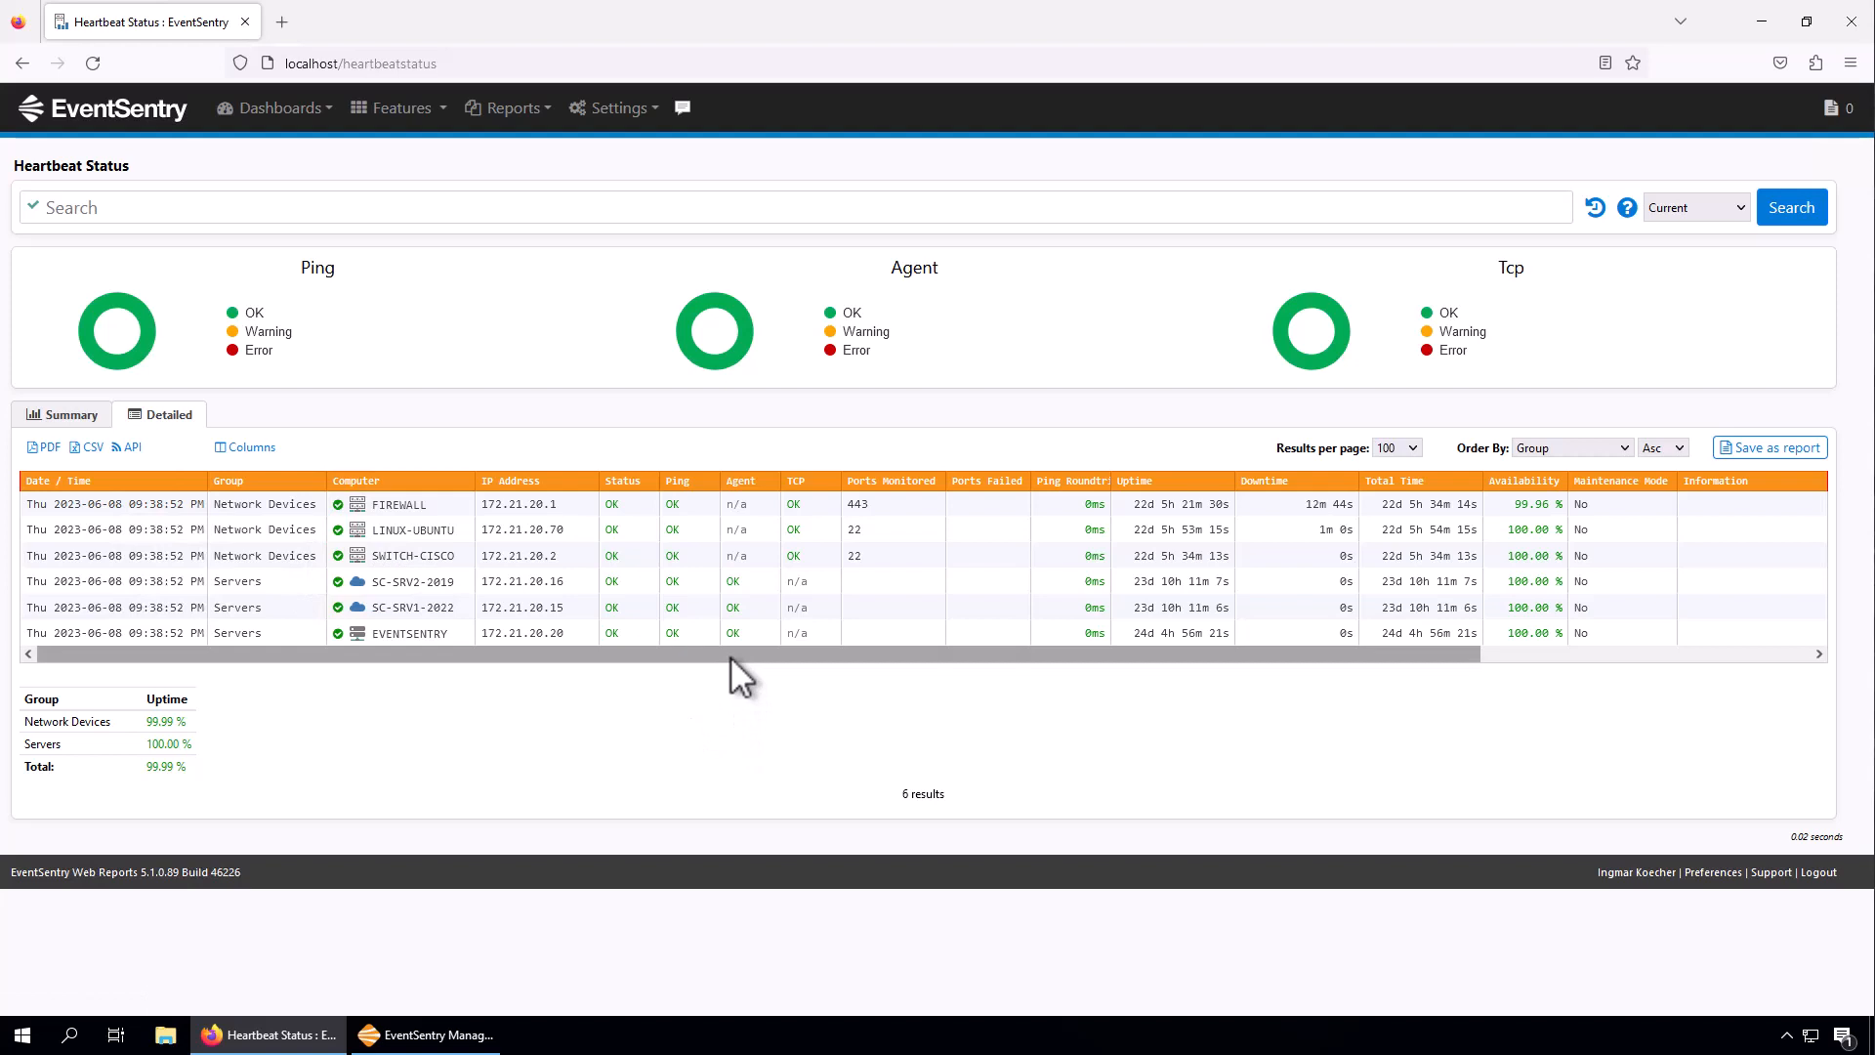
drag(730, 655, 1526, 555)
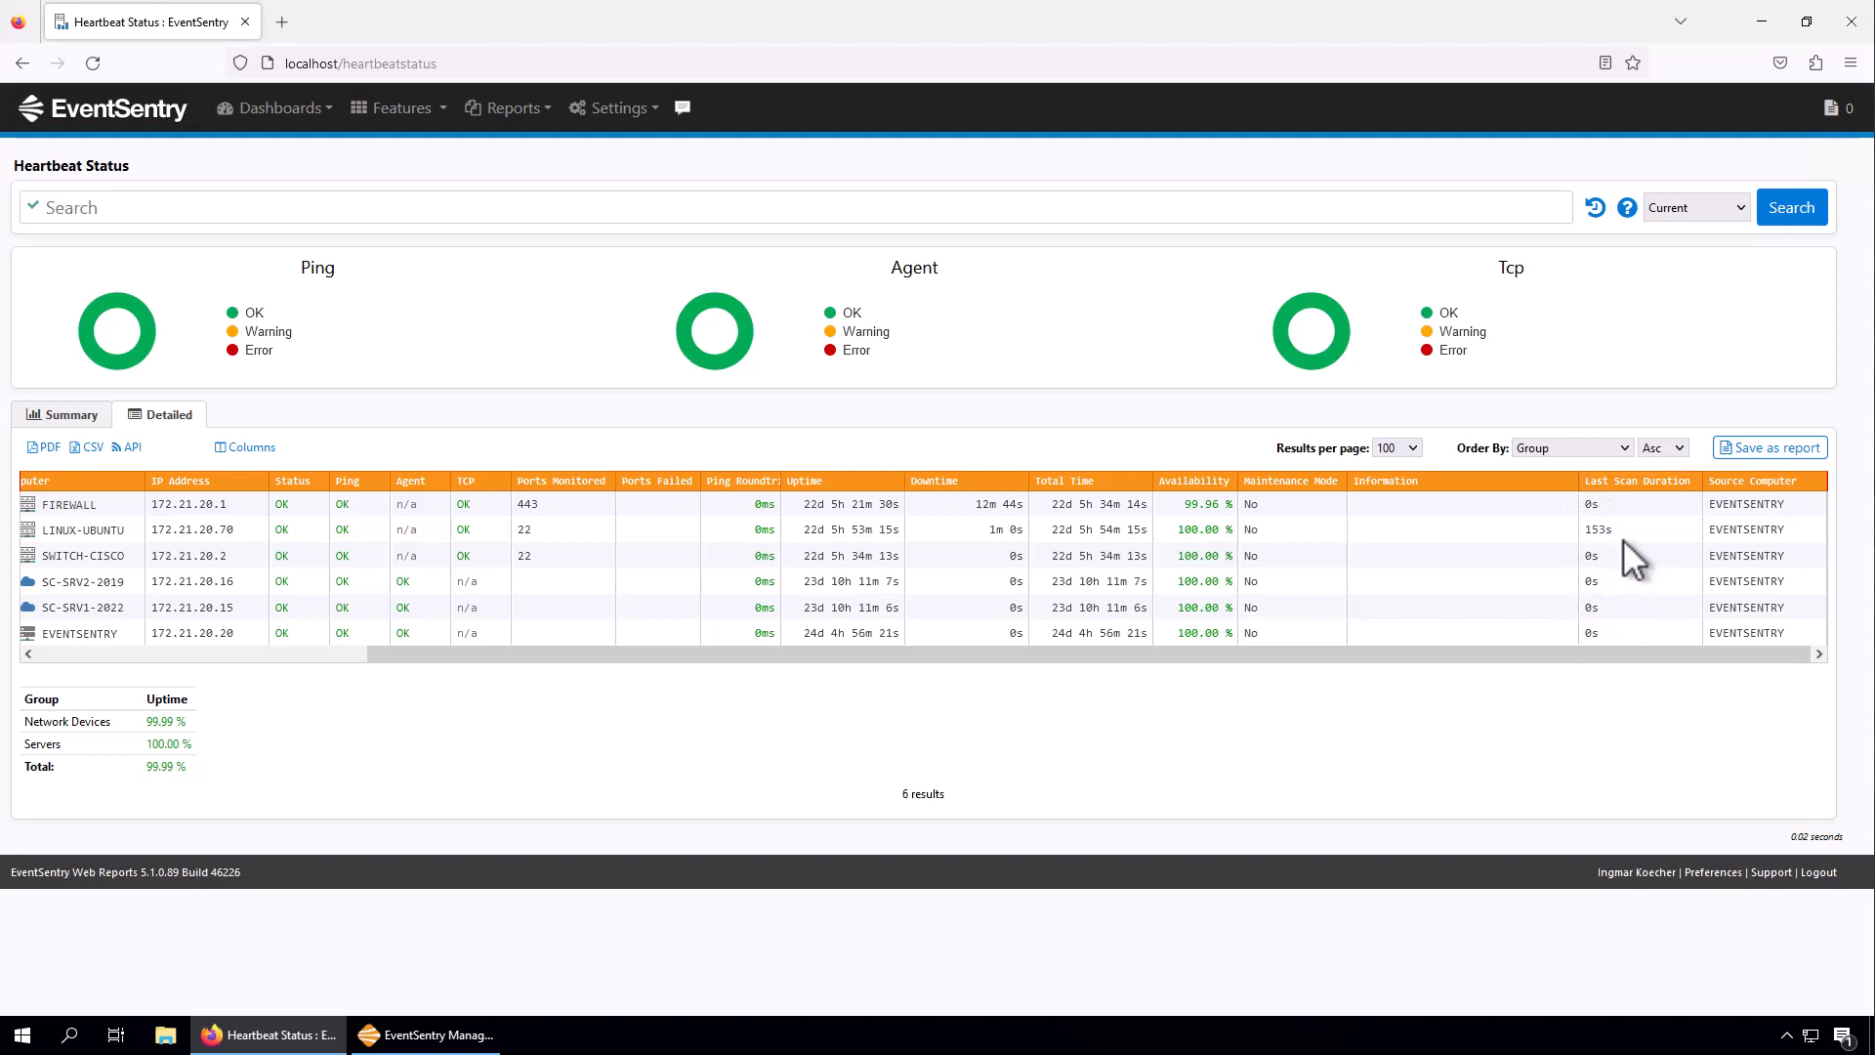
drag(1638, 654, 889, 682)
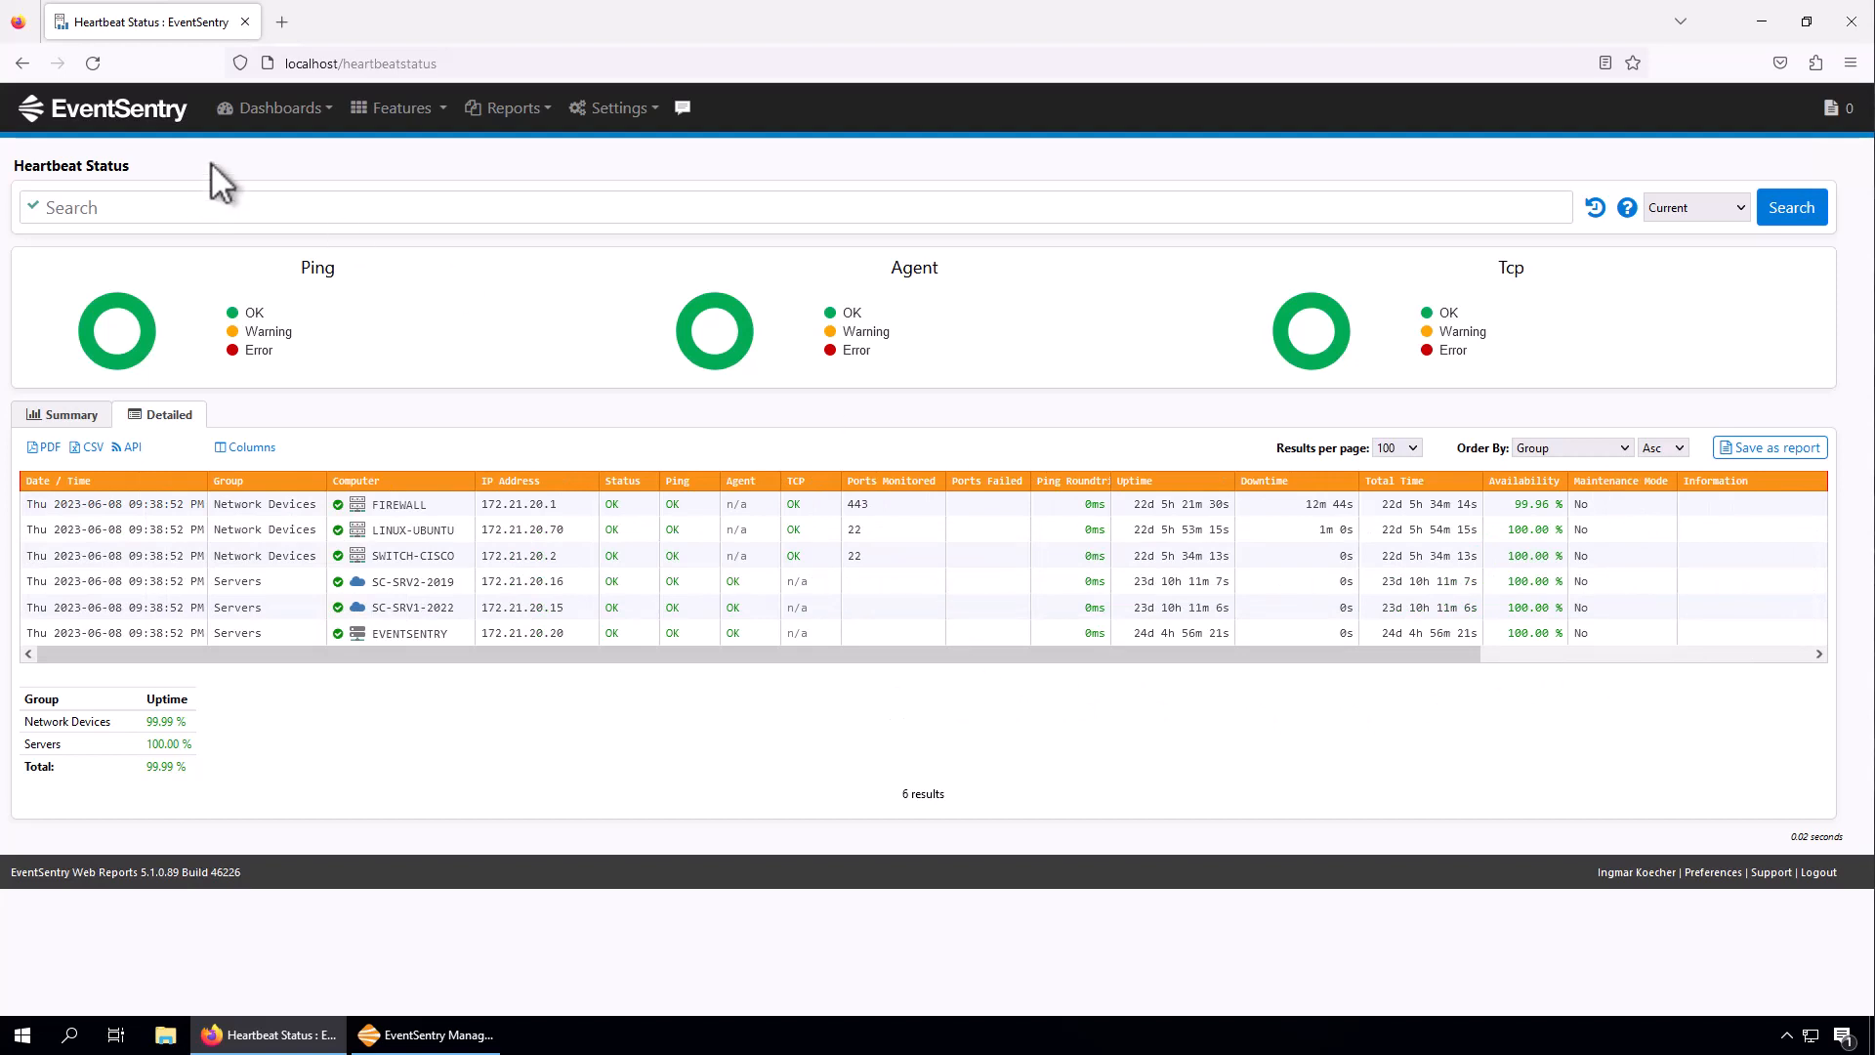
click(62, 414)
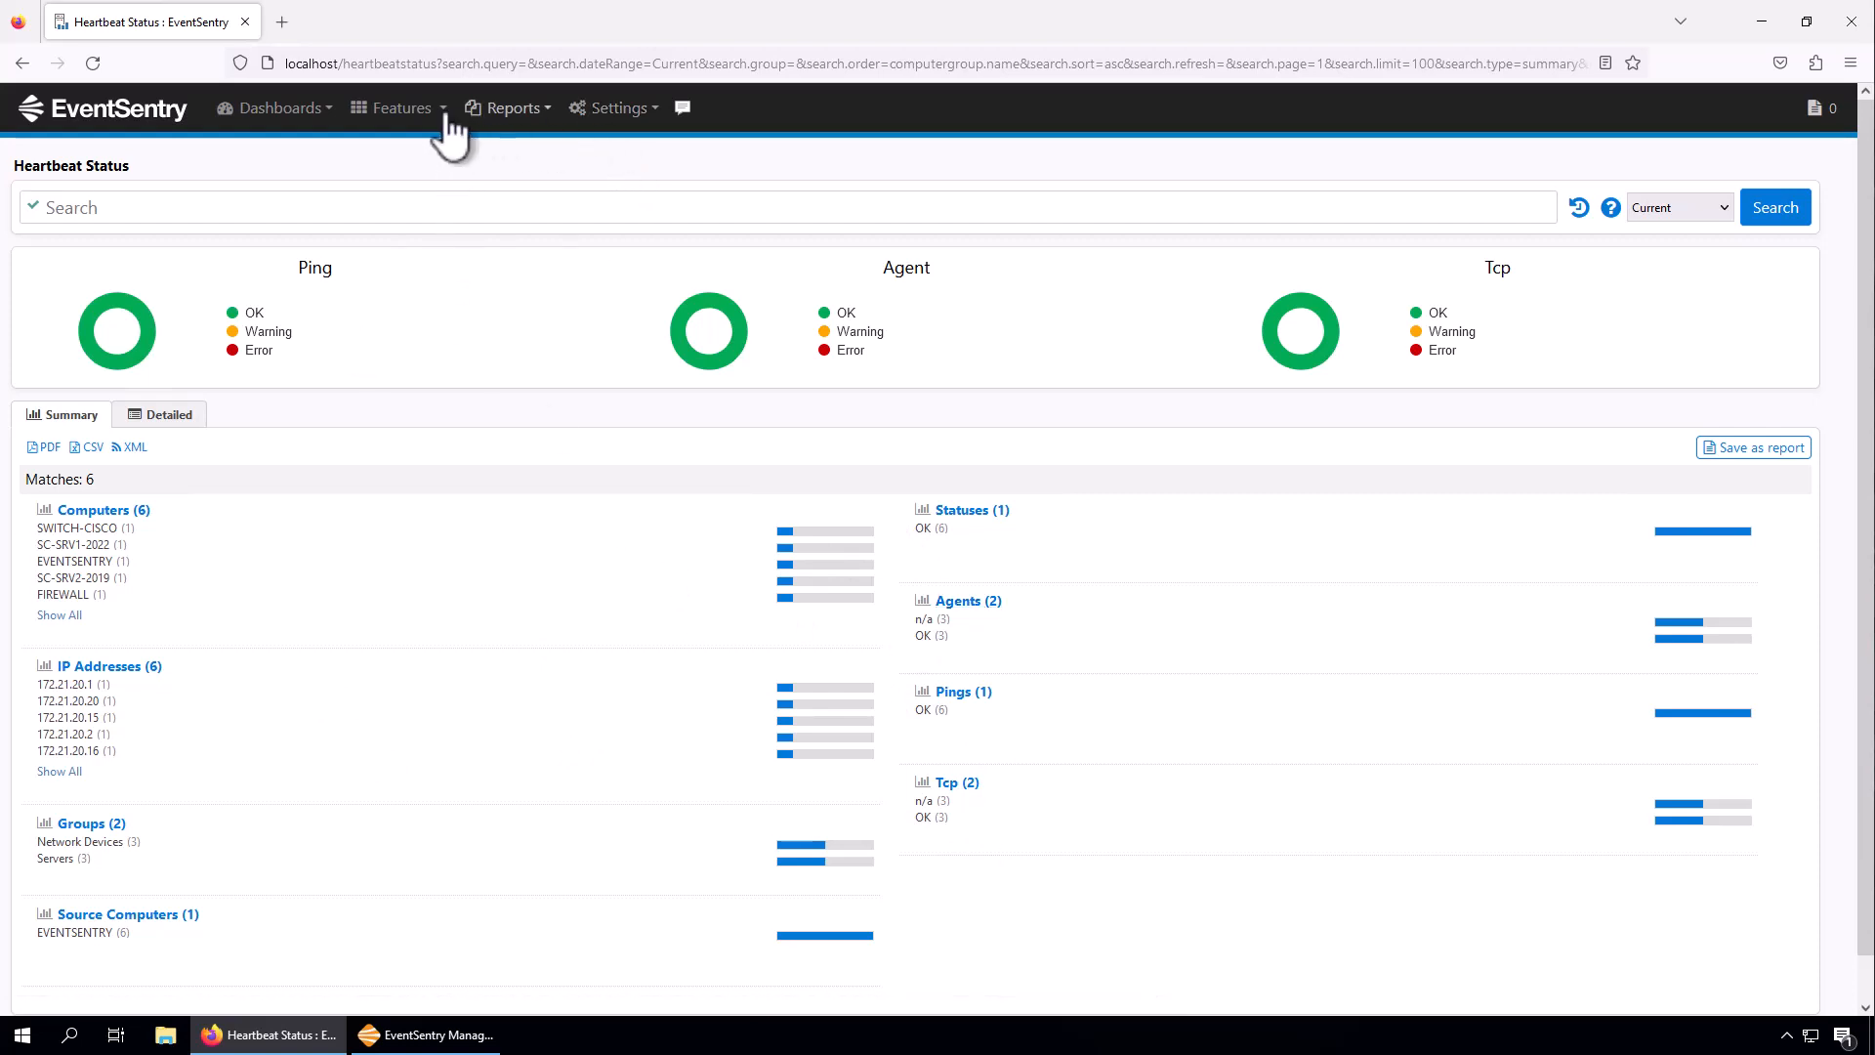
- Open the heartbeat Network Quality page to view the ping response time chart
click(408, 109)
mouse_move(1029, 238)
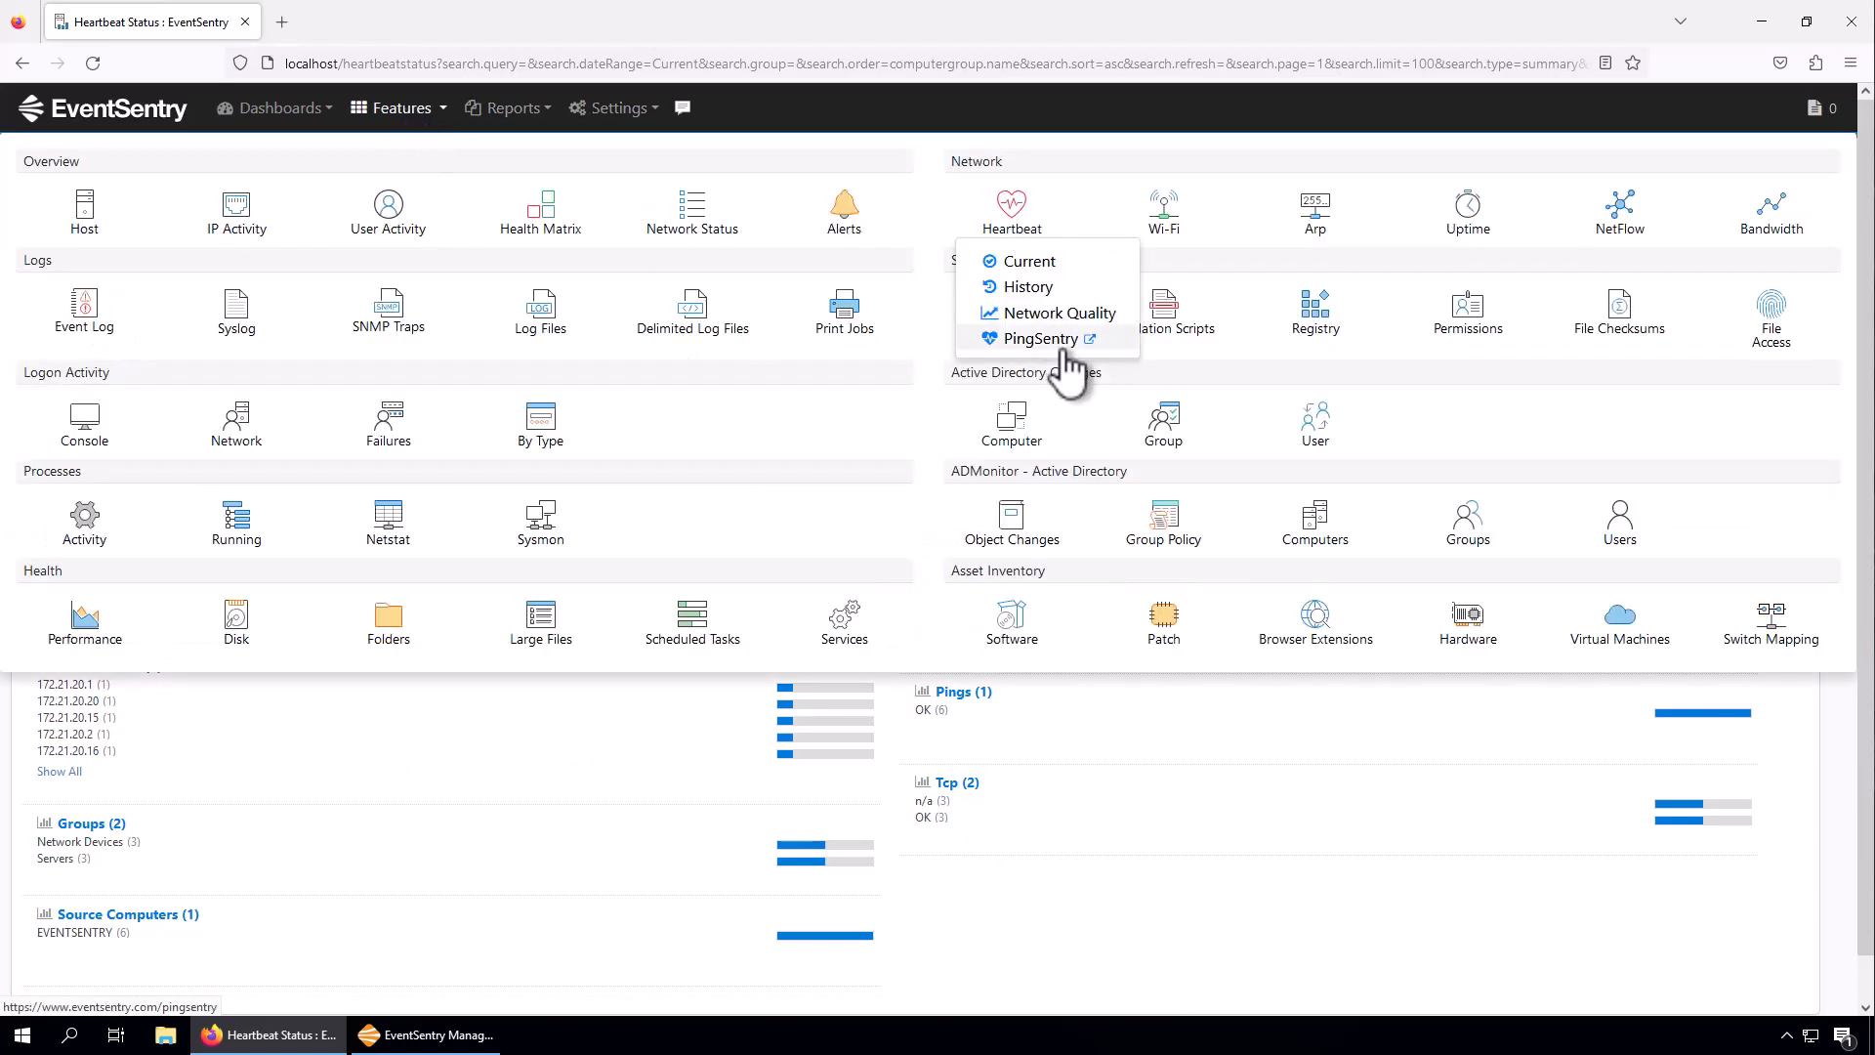
click(1063, 314)
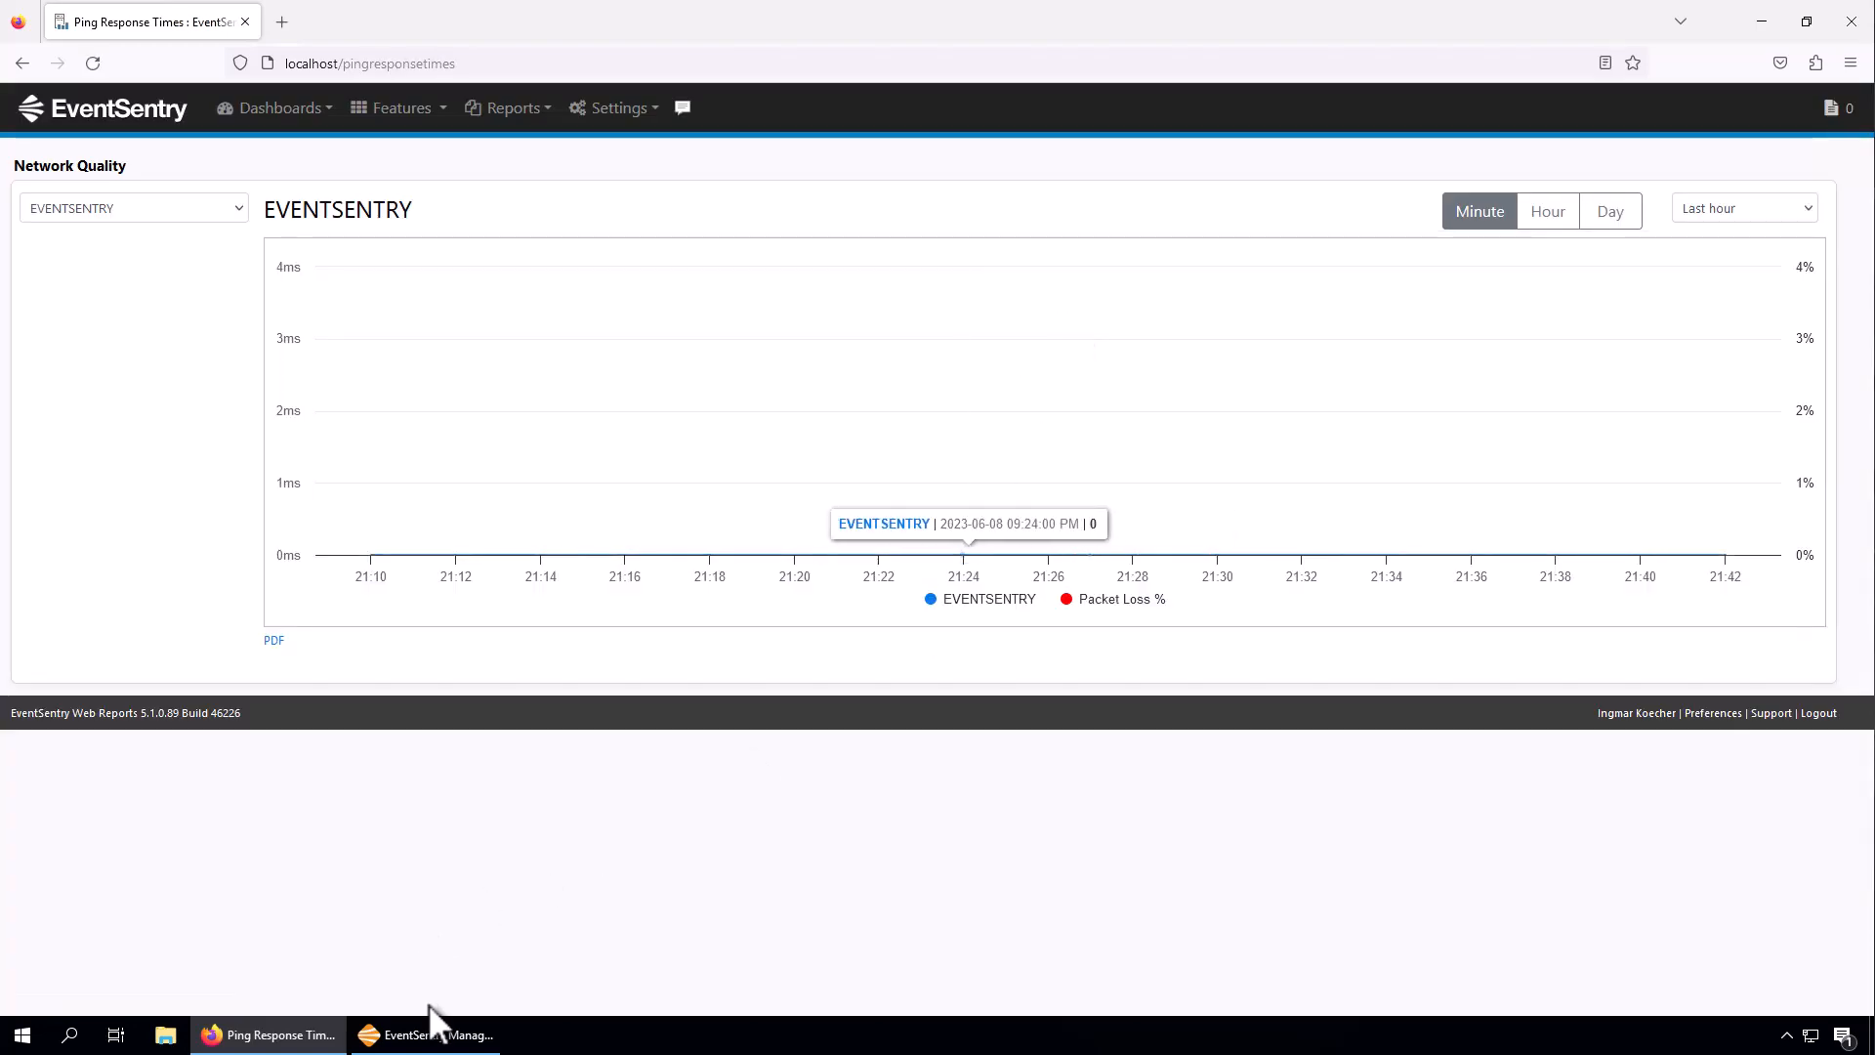
- Switch to the EventSentry Management Console and enable collecting ping stats for trending in FIREWALL's heartbeat options
click(436, 1037)
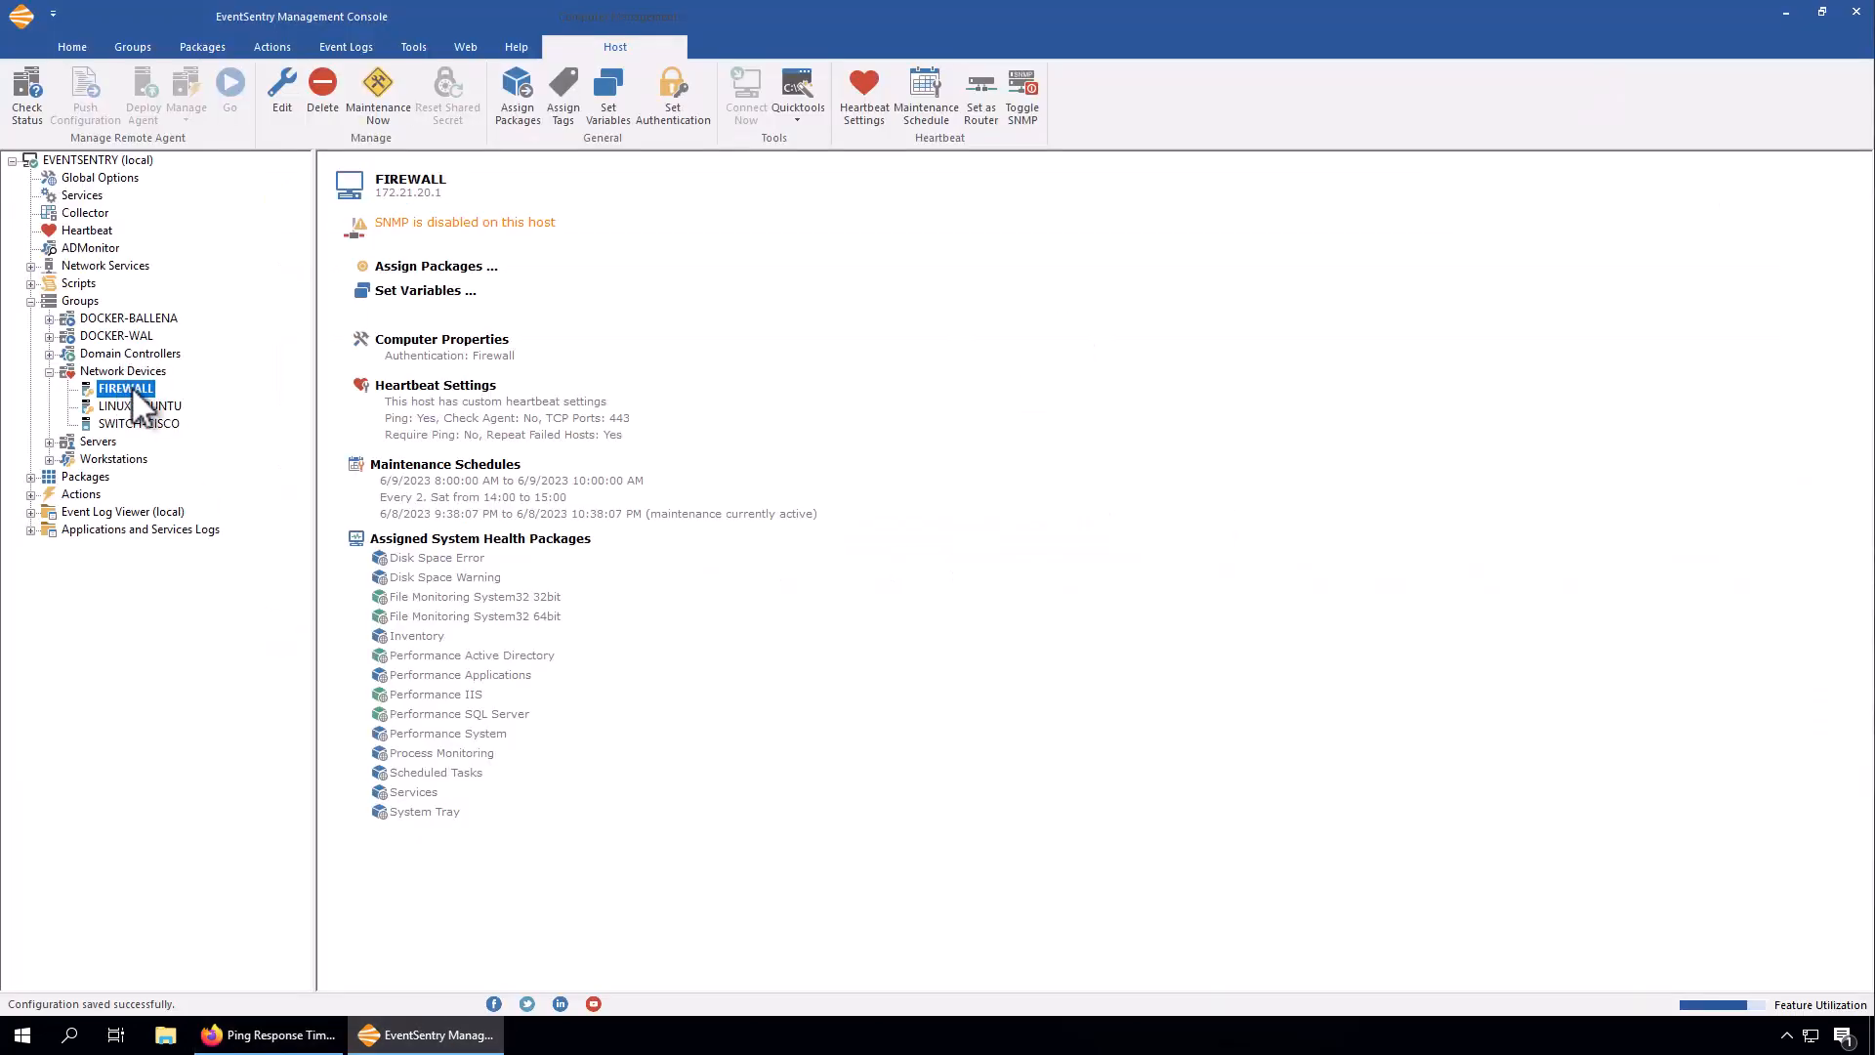
click(860, 103)
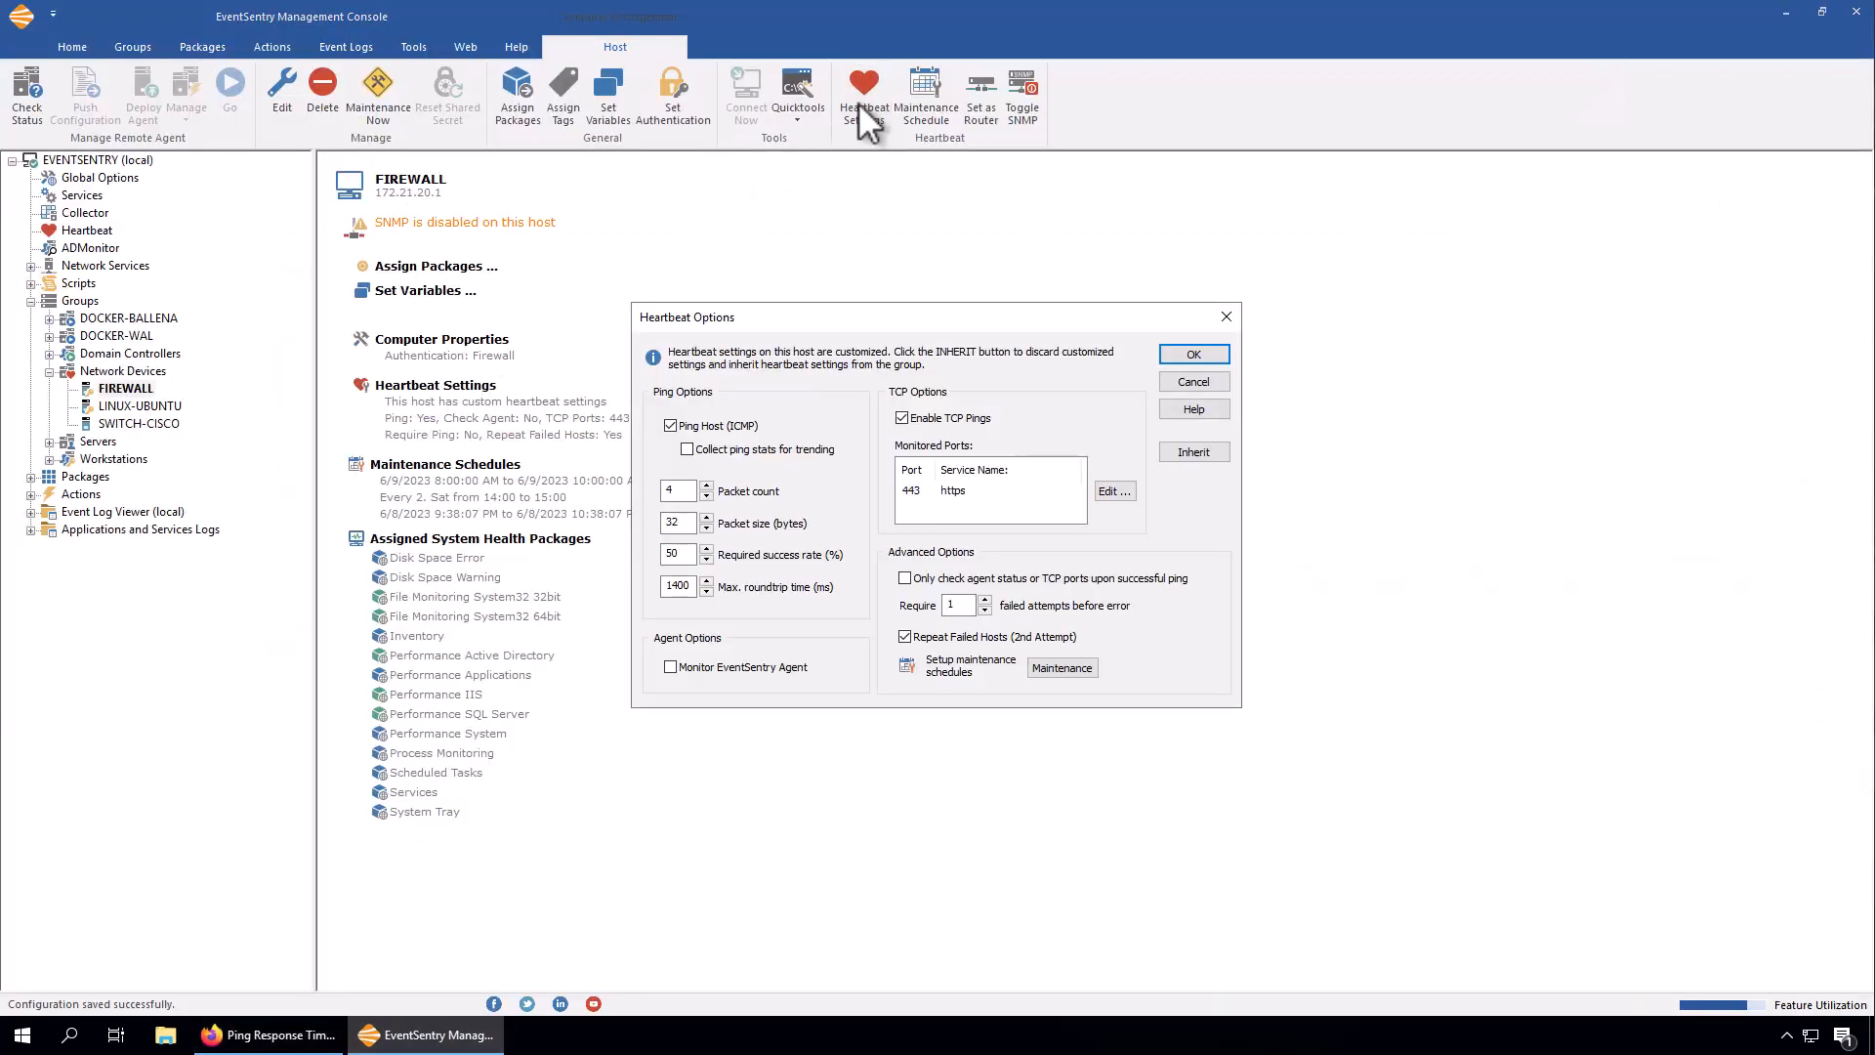
click(742, 453)
click(1182, 356)
- Return to Firefox and view the Network Quality chart for the last 3 hours, 6 hours and 12 hours
click(265, 1035)
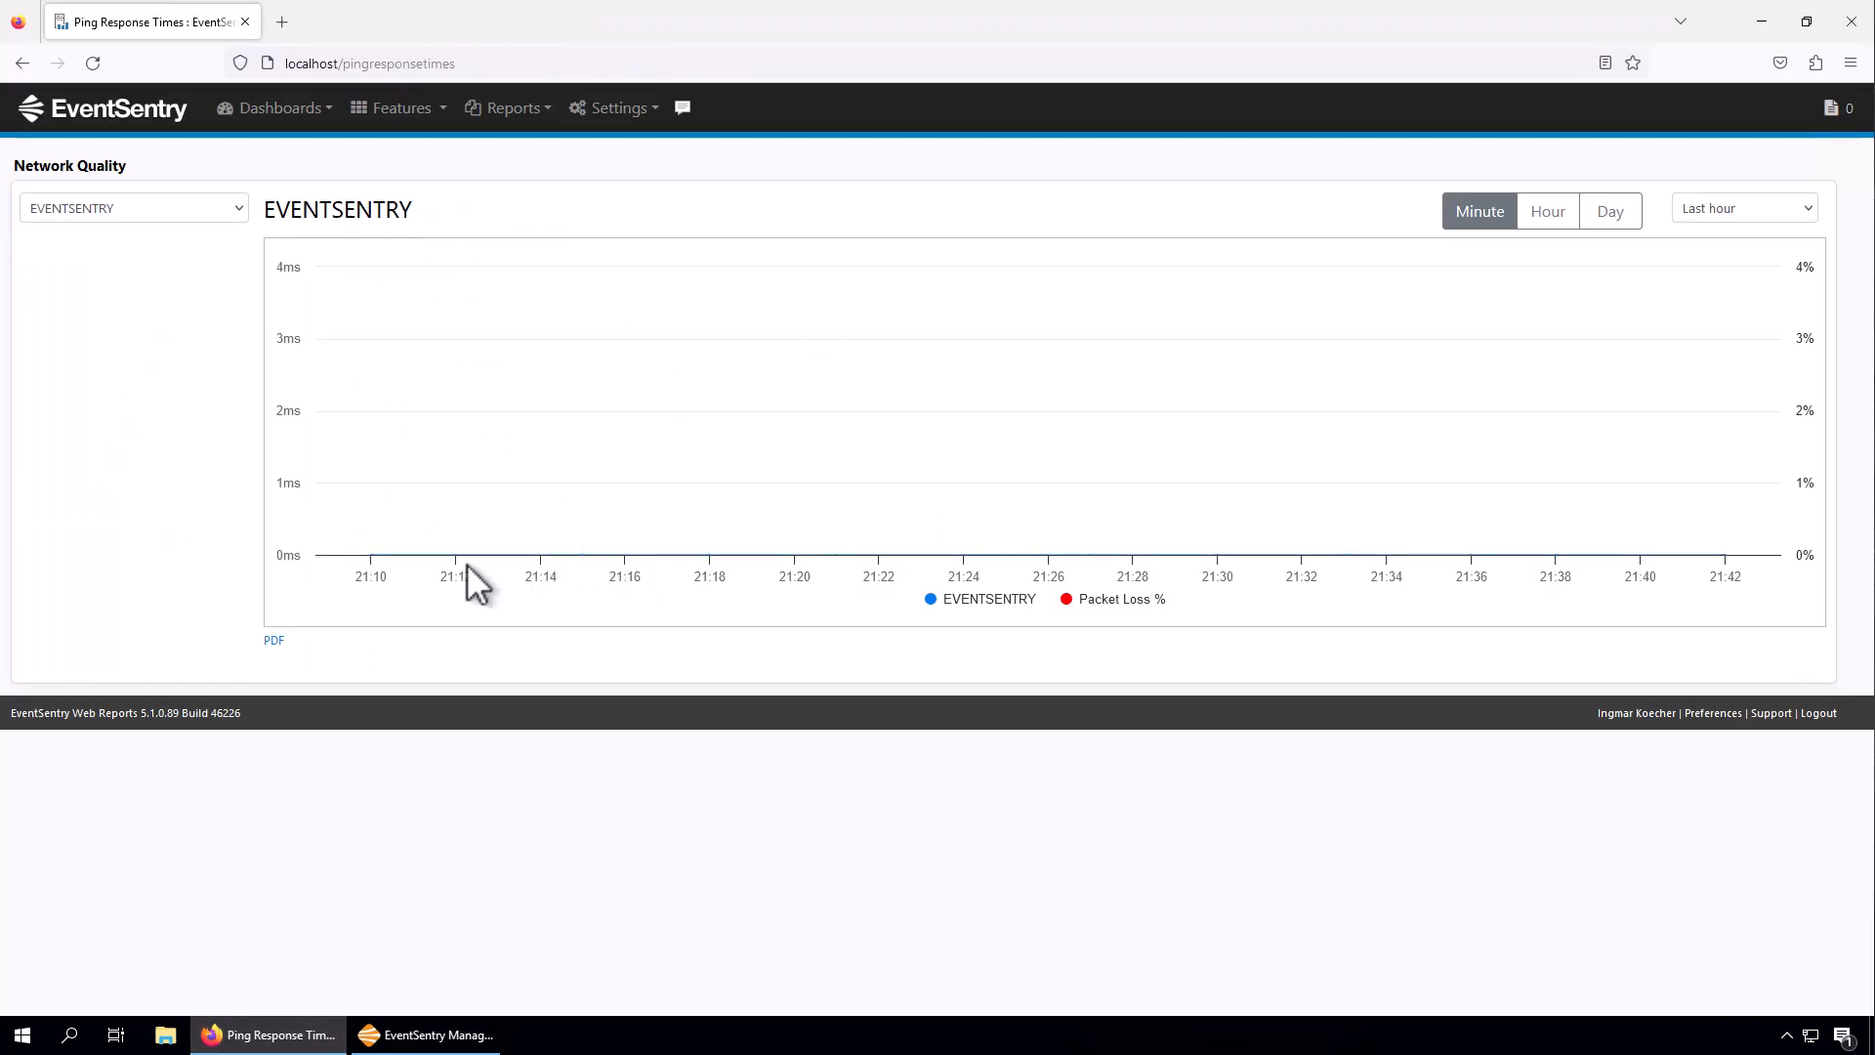
click(1712, 205)
click(1713, 390)
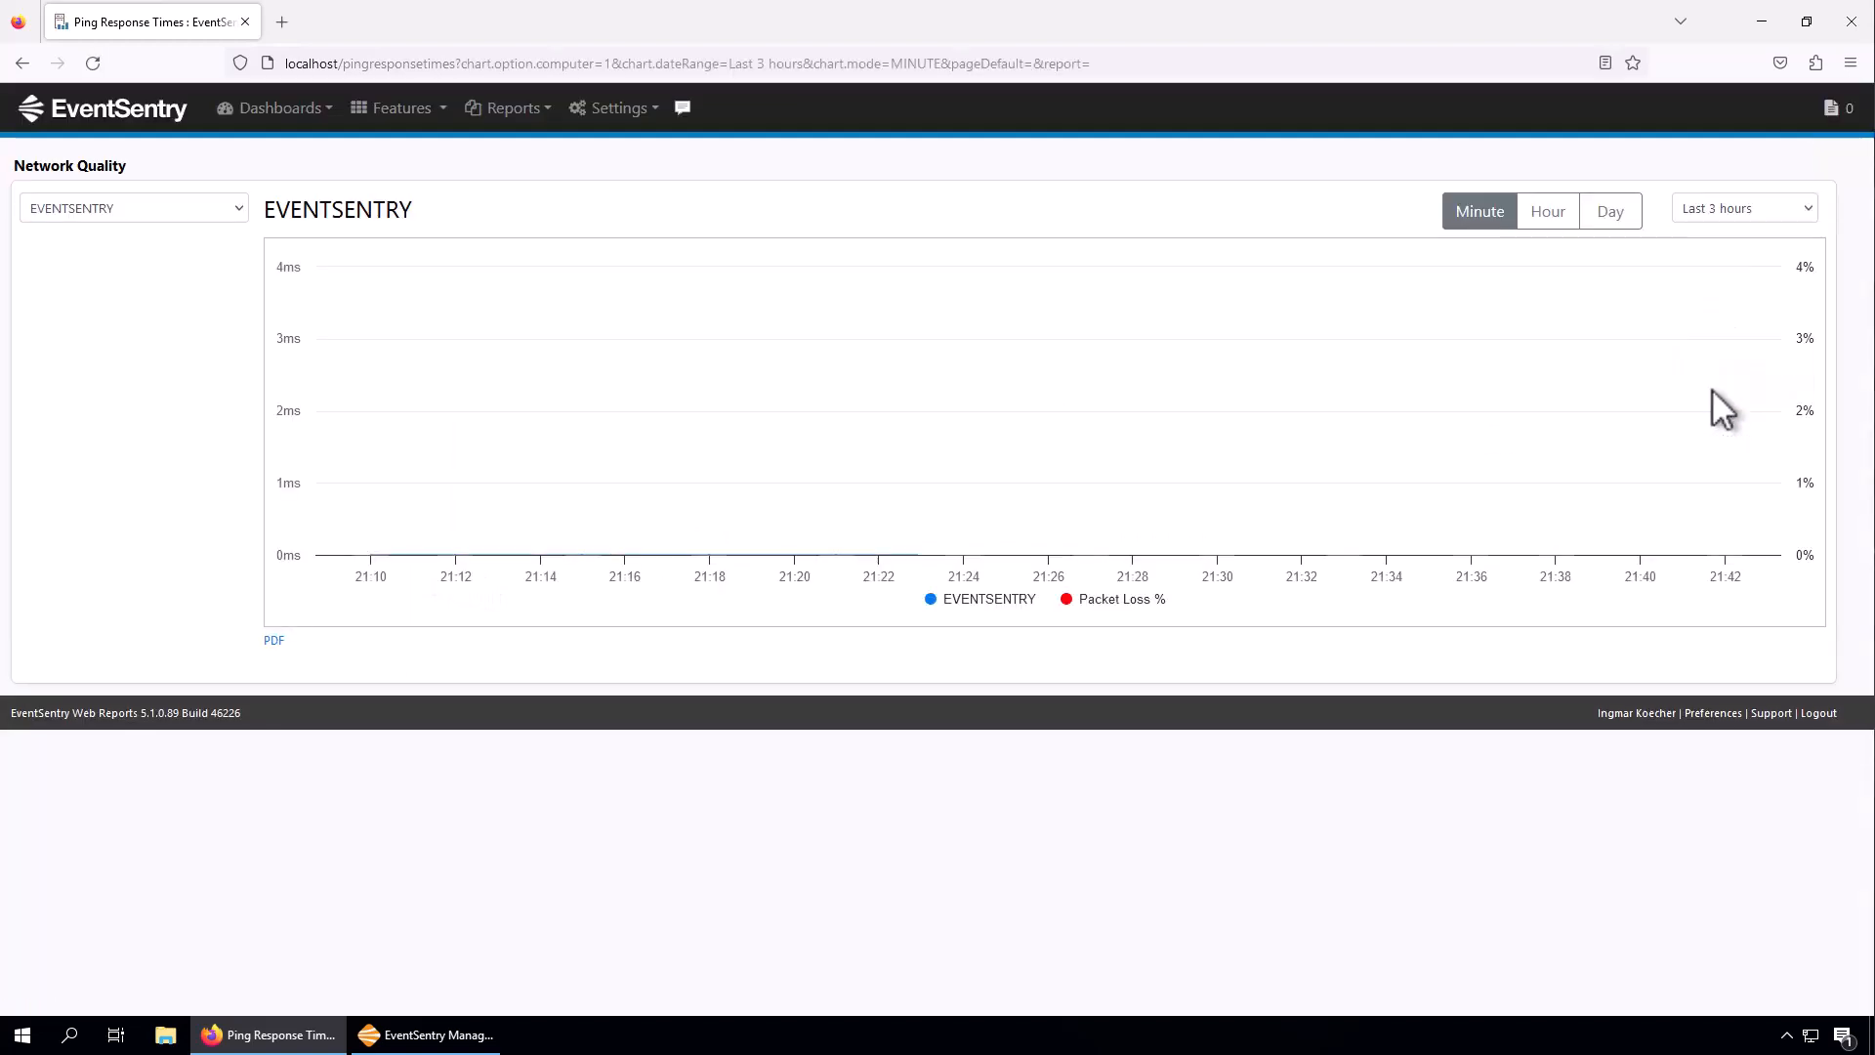
click(1723, 217)
click(1735, 418)
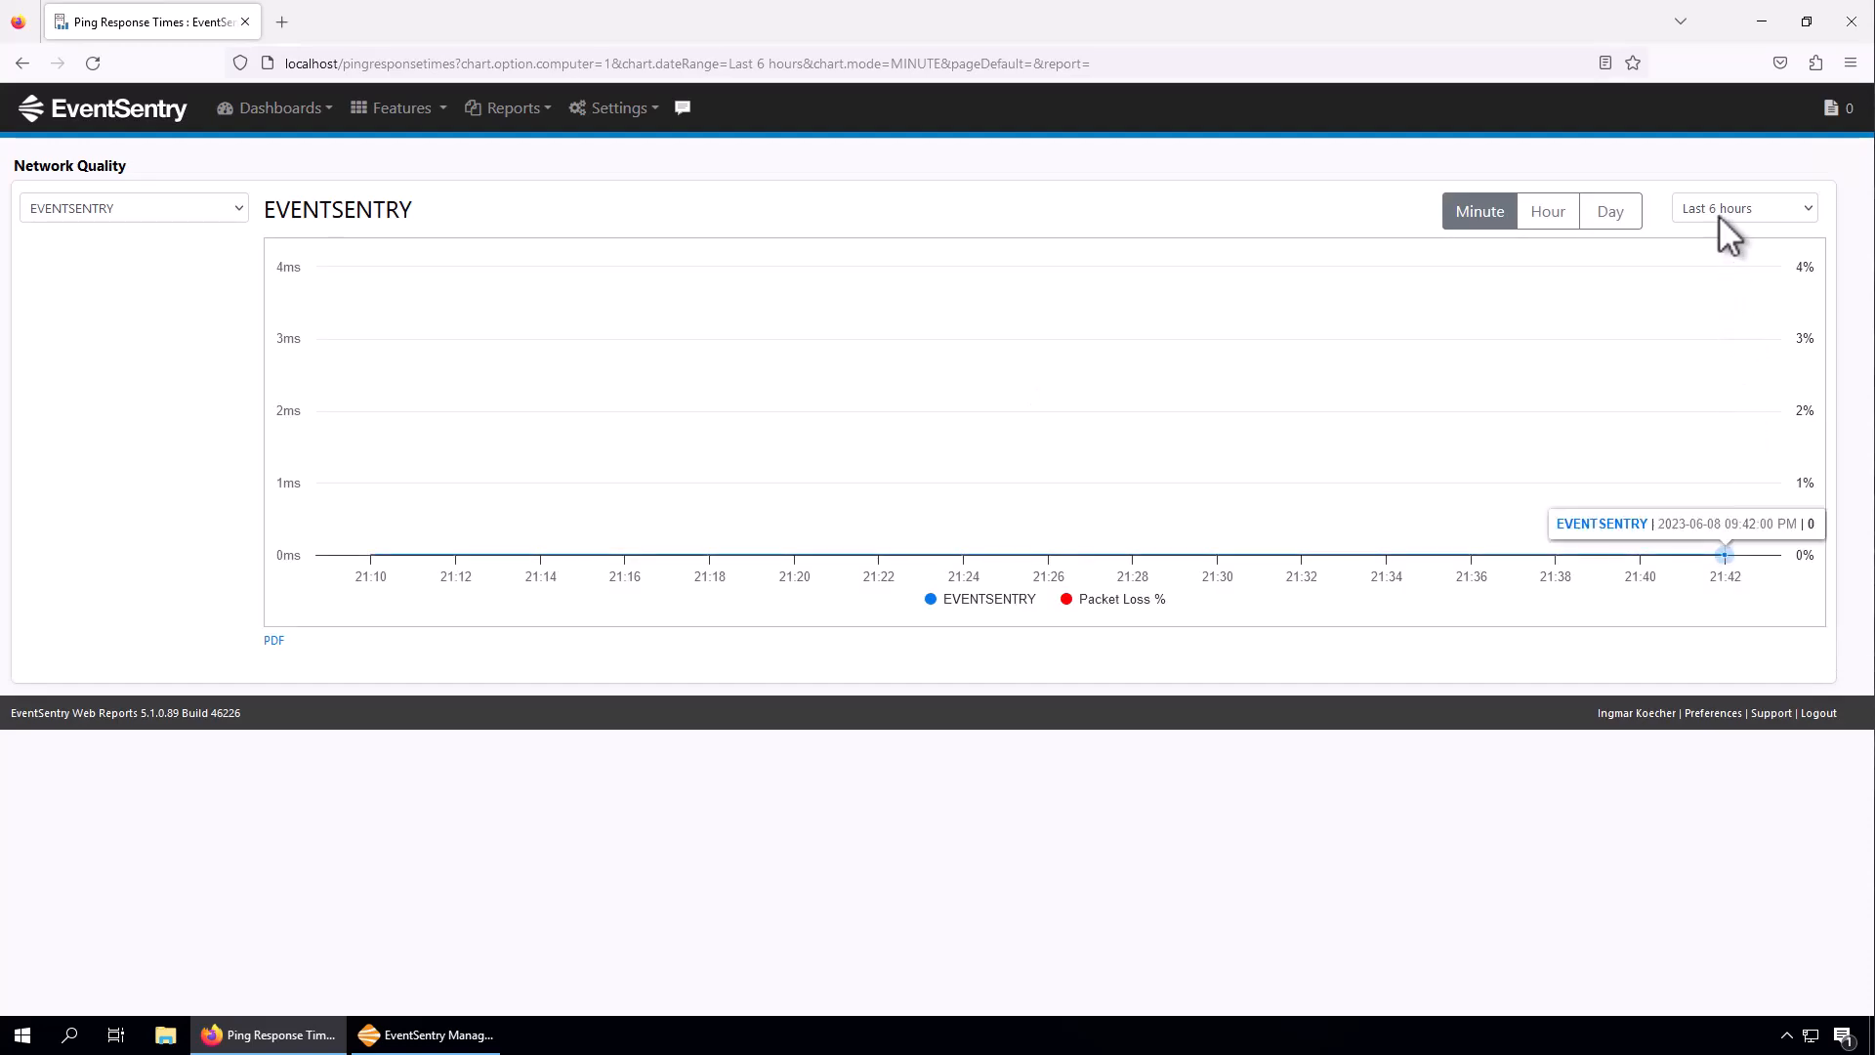
click(1719, 211)
click(1705, 441)
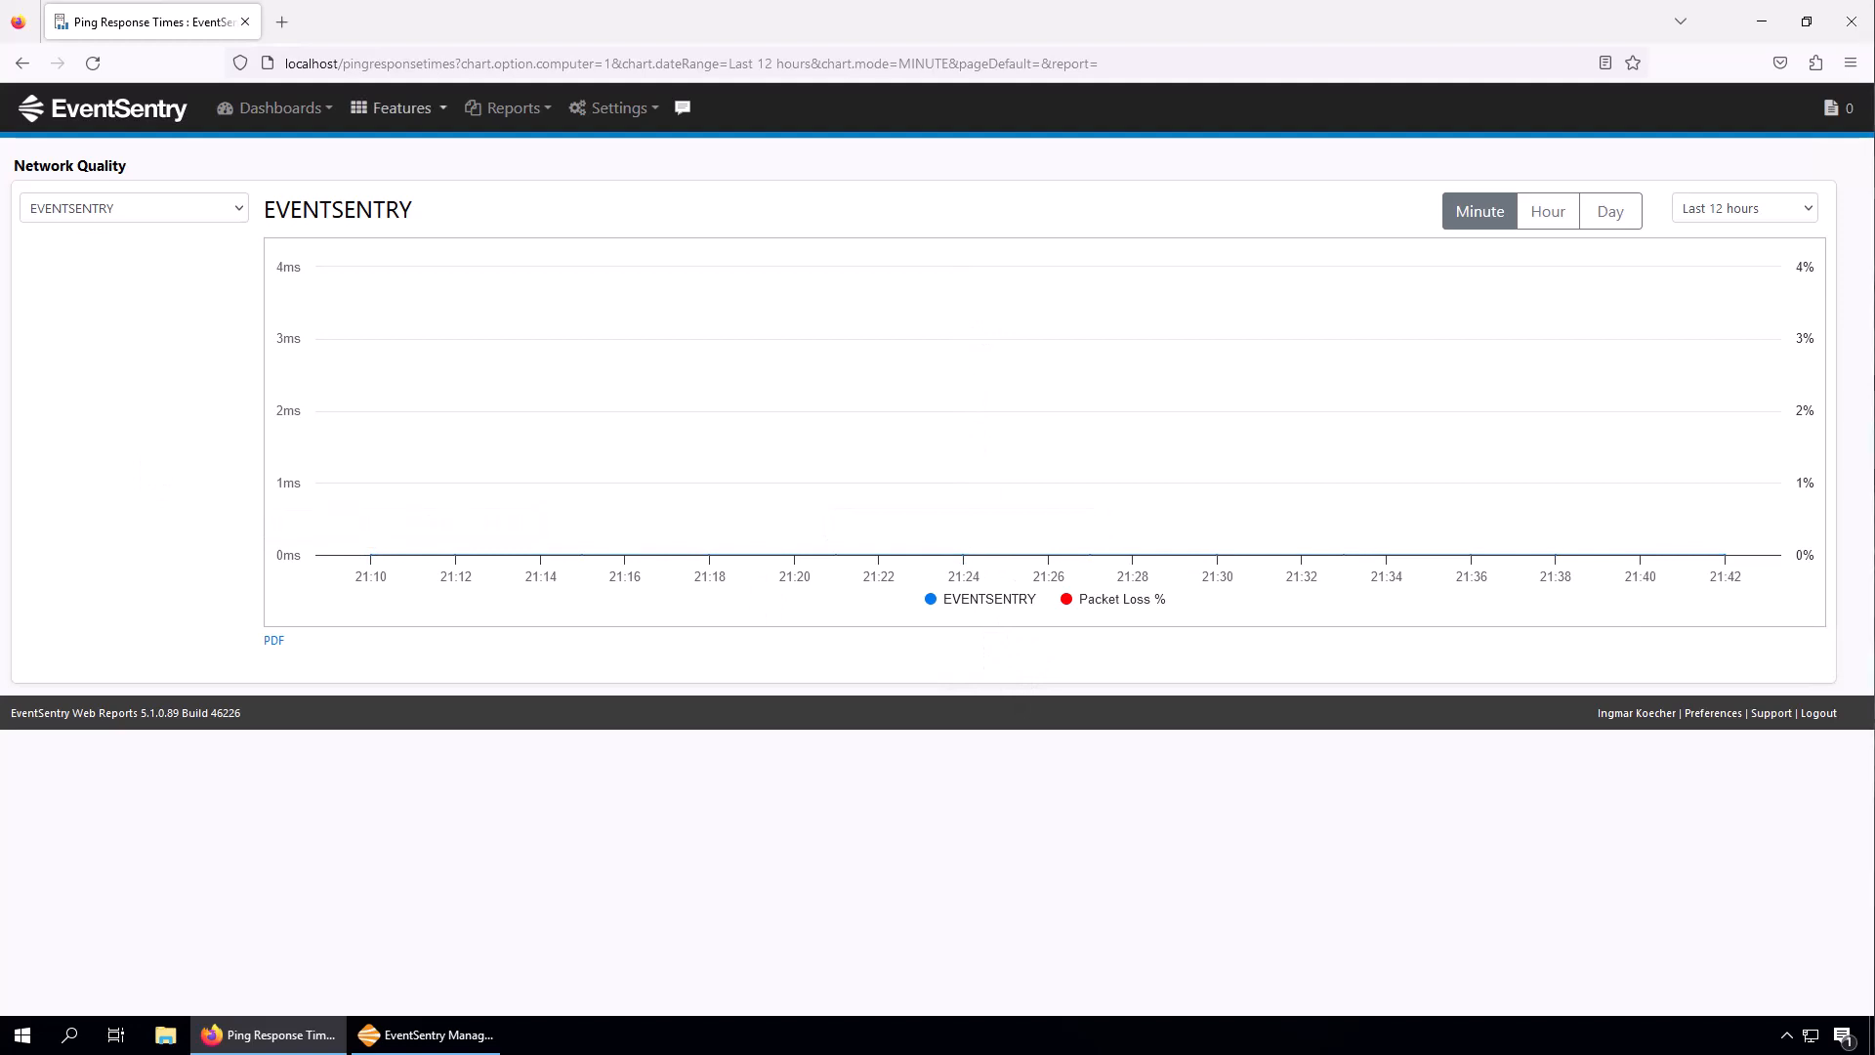
- Switch back to the EventSentry Management Console showing the FIREWALL host
click(429, 1040)
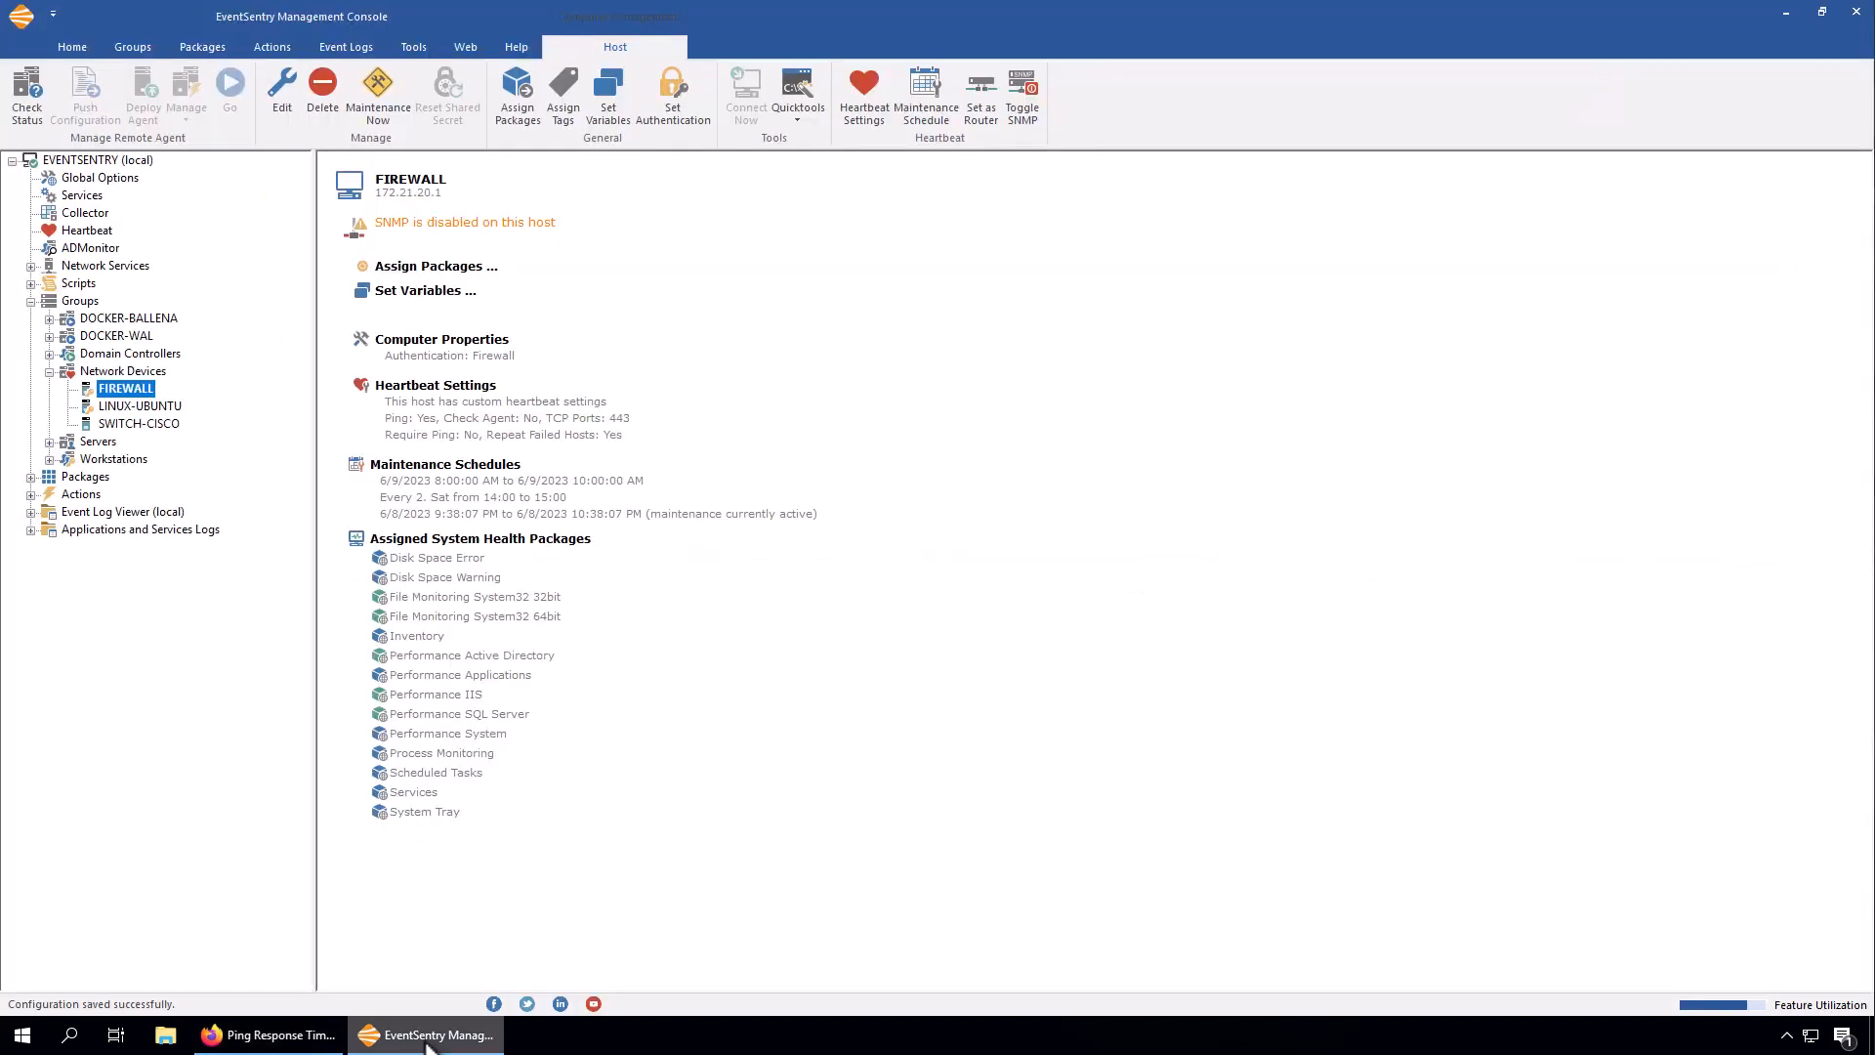